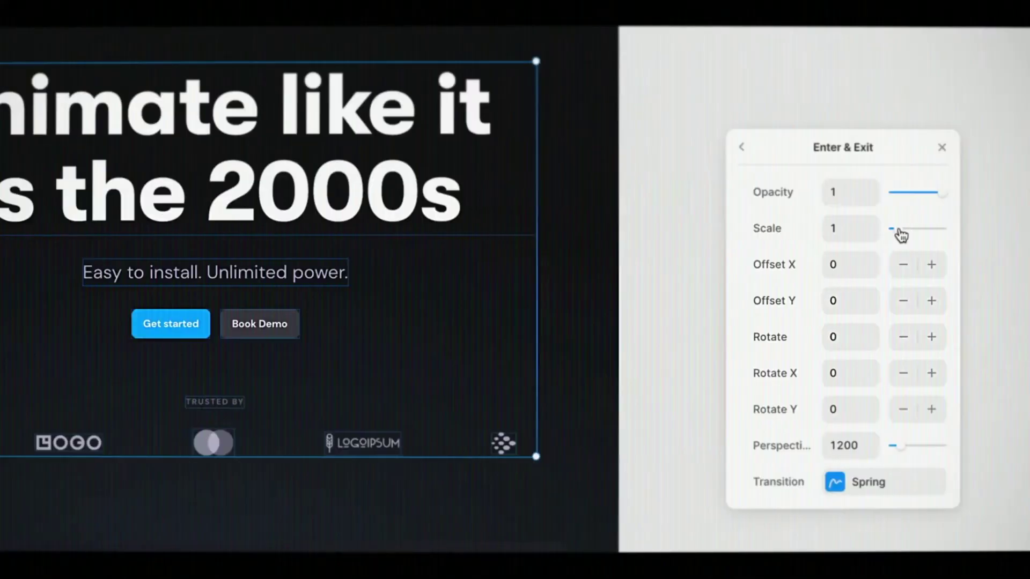
Add an Appear effect to the hero heading that starts at scale 0.6 with reduced opacity
left_click(894, 229)
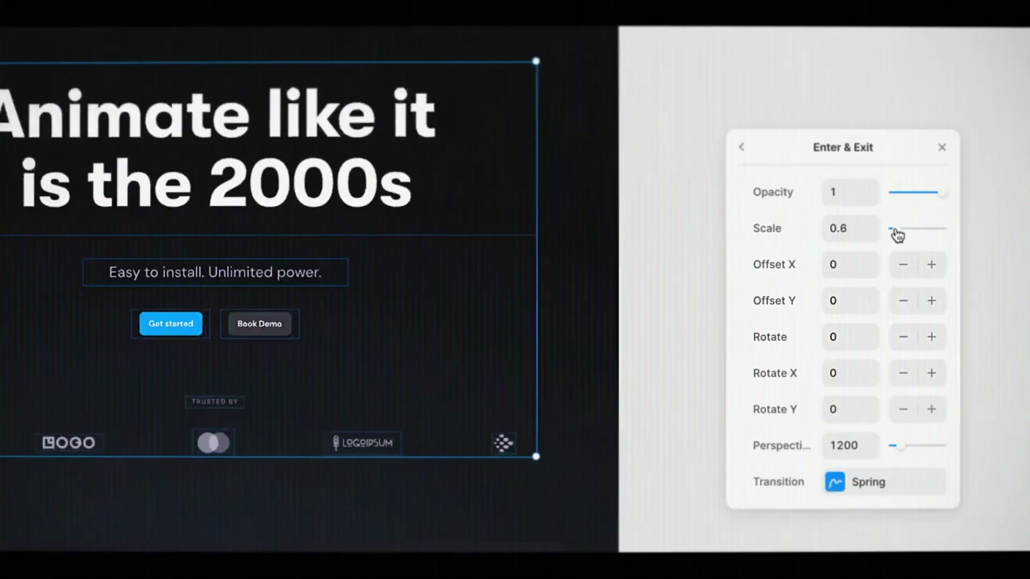
left_click_drag(896, 235, 894, 232)
left_click_drag(940, 195, 892, 199)
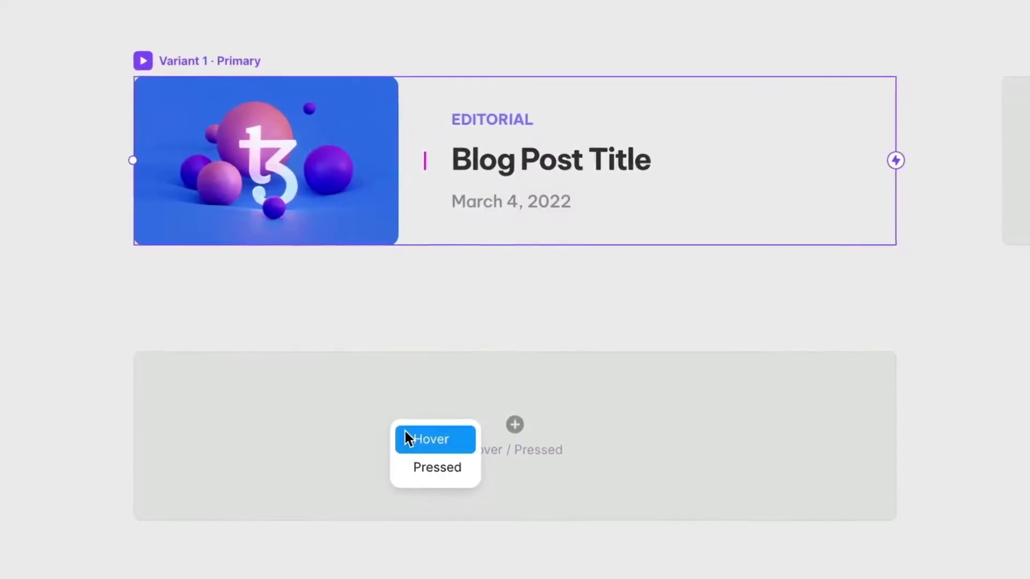
left_click(403, 437)
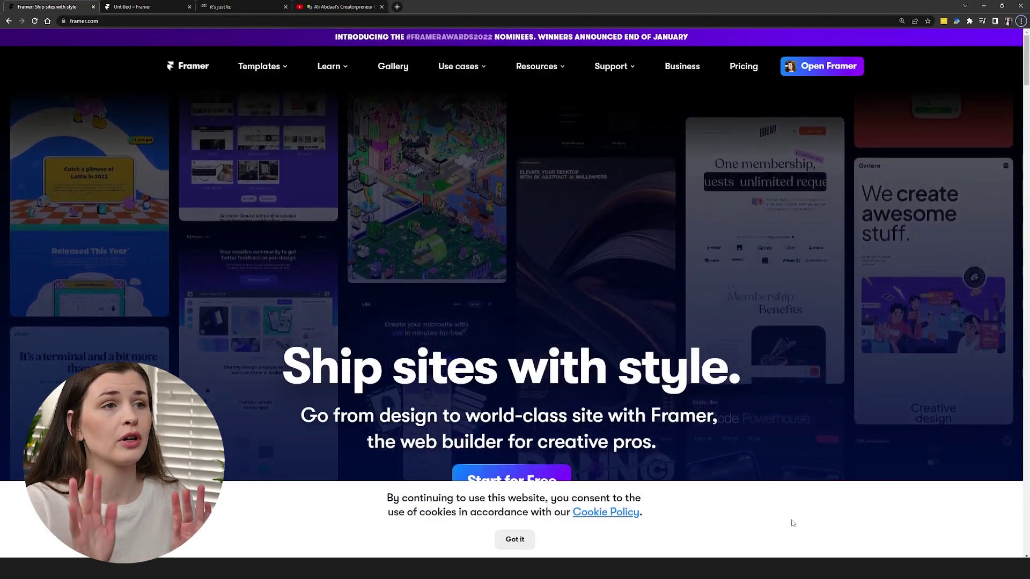
Go from framer.com to the Framer projects dashboard
mouse_move(246, 76)
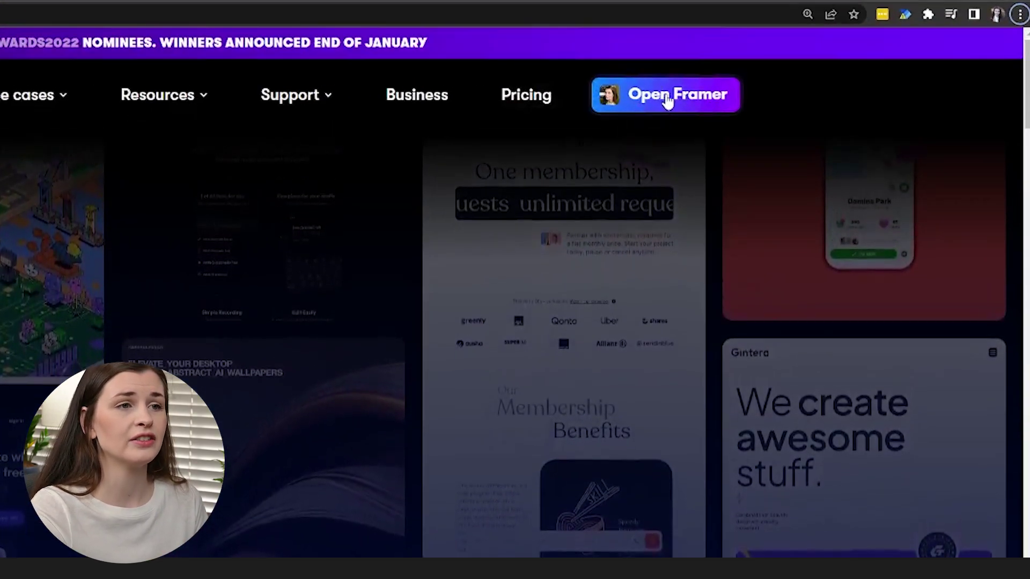
left_click(666, 99)
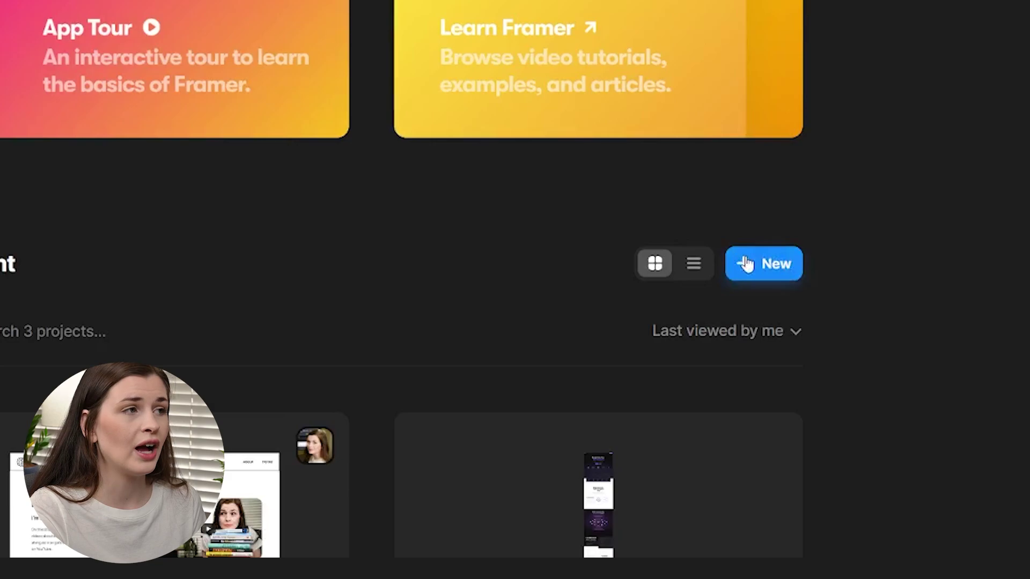
Start a new blank Untitled project, dismissing the template choices and closing the duplicate Framer tab
left_click(746, 276)
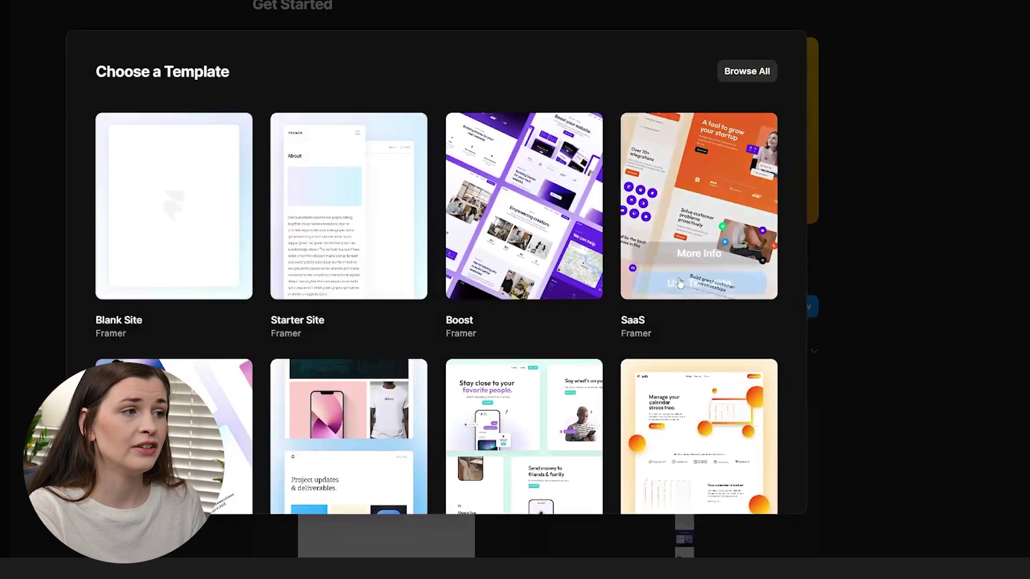
left_click(868, 223)
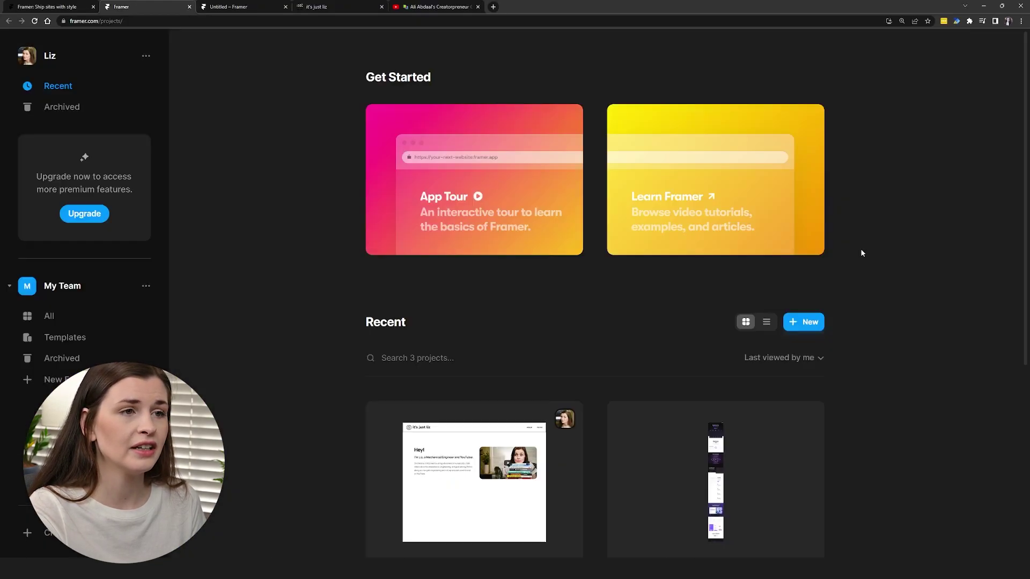
left_click(218, 7)
left_click(190, 7)
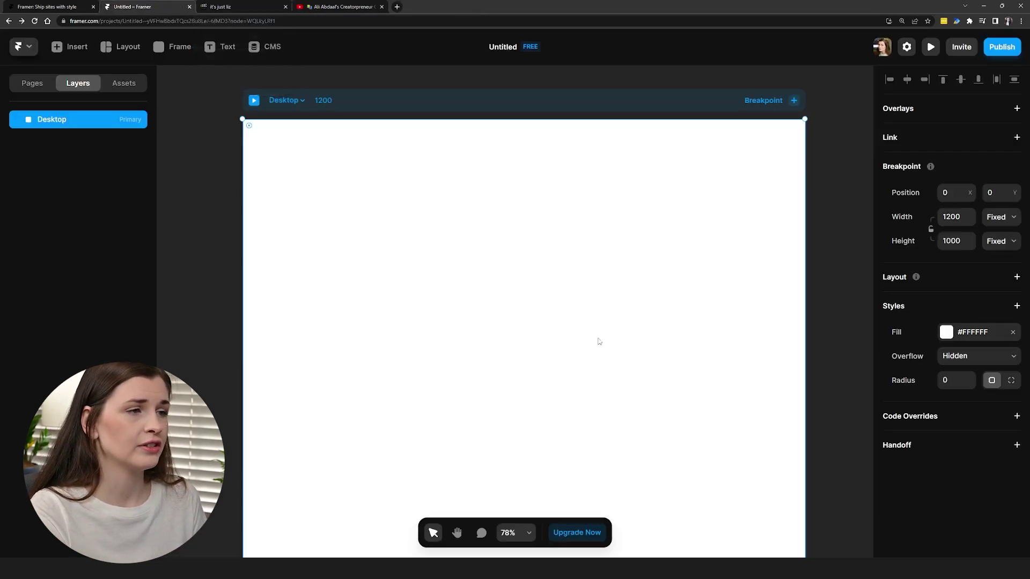
Reposition the 1200 Desktop frame on the canvas, then view the existing it's just liz site
left_click(841, 291)
mouse_move(343, 292)
left_mouse_down()
mouse_move(685, 179)
mouse_move(330, 309)
mouse_move(339, 298)
left_mouse_up()
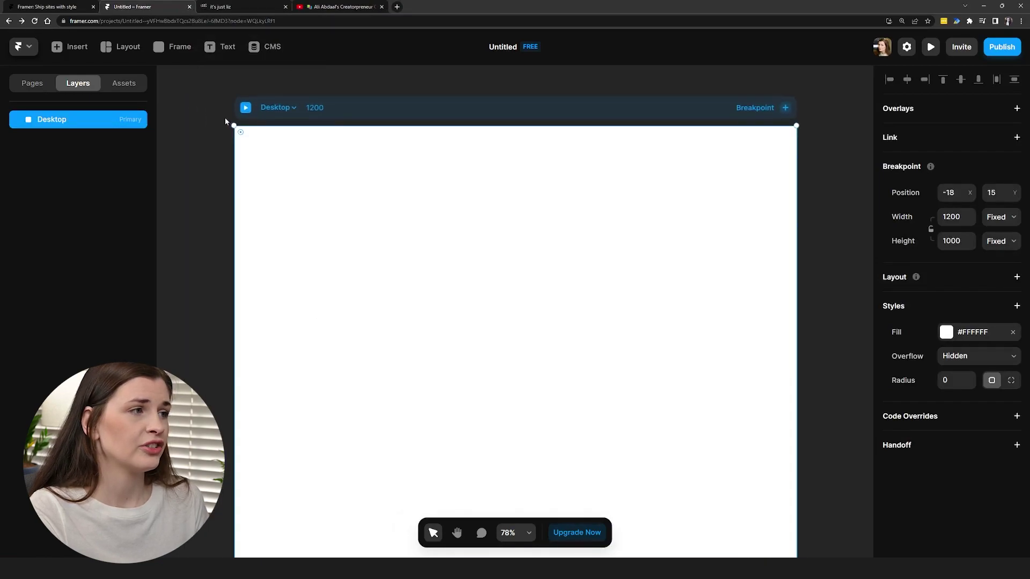
left_click(829, 242)
scroll(825, 253, "down", 4)
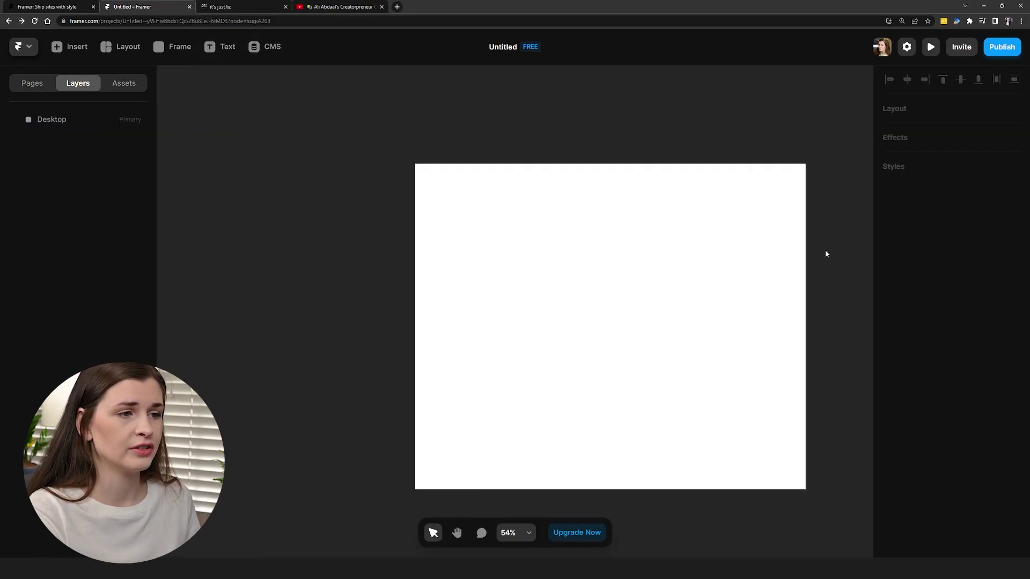
scroll(825, 252, "up", 2)
scroll(824, 250, "up", 1)
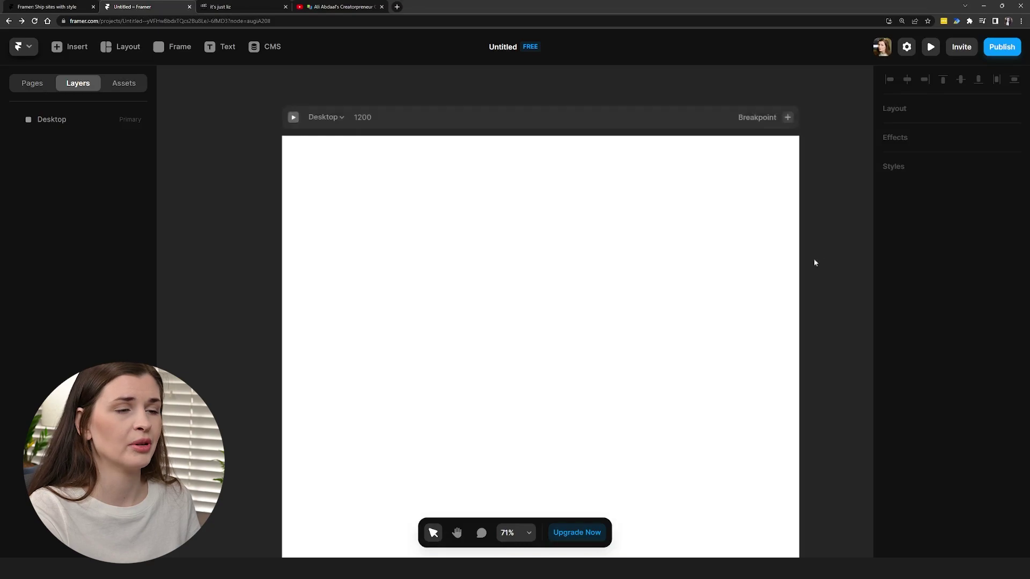
left_click(674, 276)
left_click(848, 272)
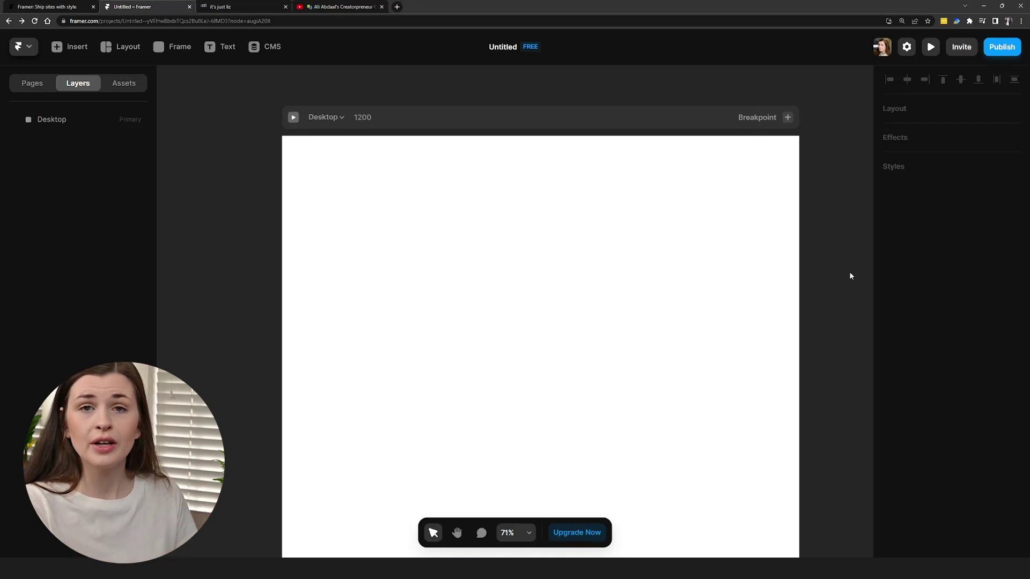
left_click(221, 7)
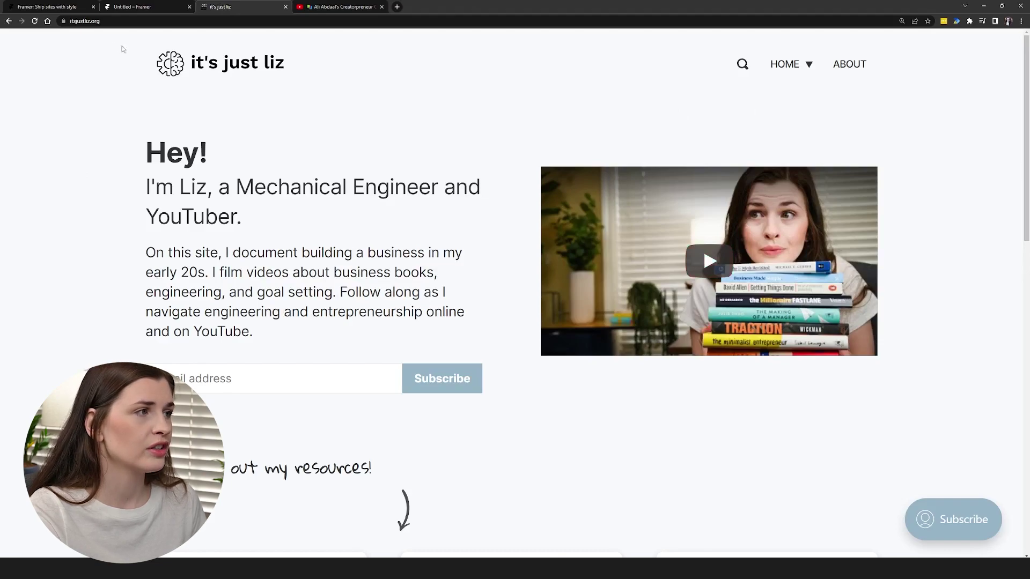
left_click_drag(124, 47, 944, 416)
left_click(985, 399)
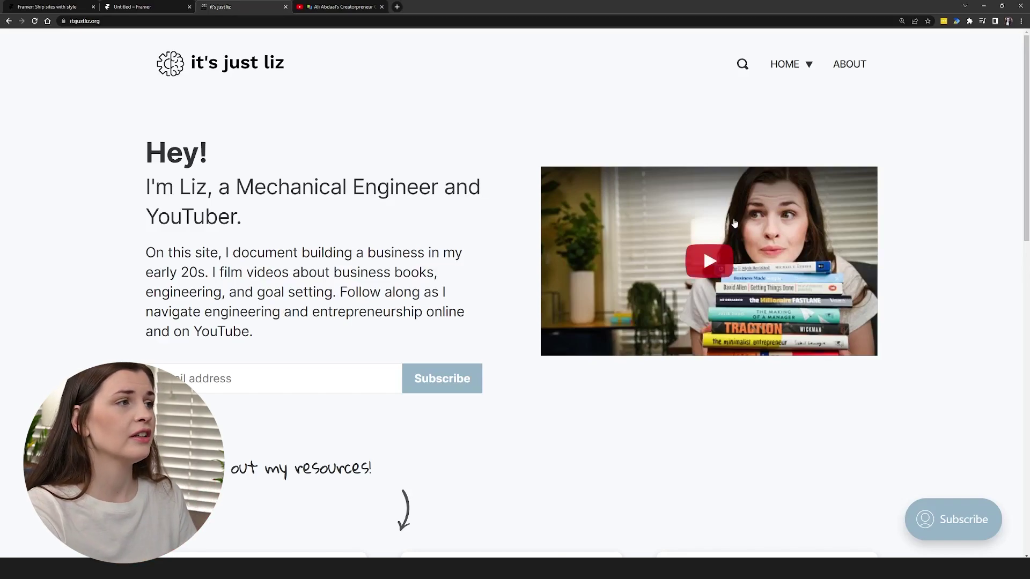
mouse_move(144, 12)
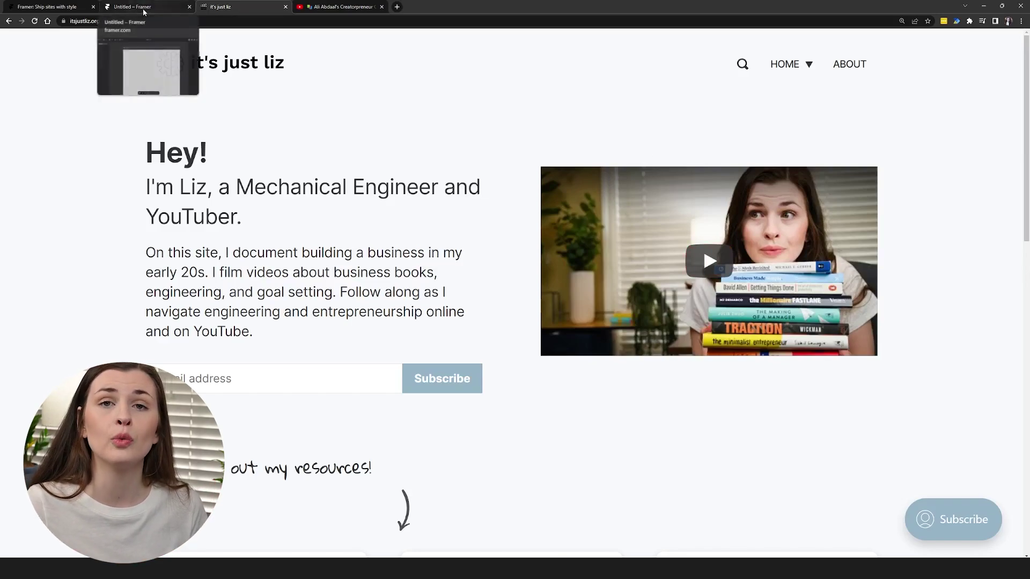
left_click(144, 12)
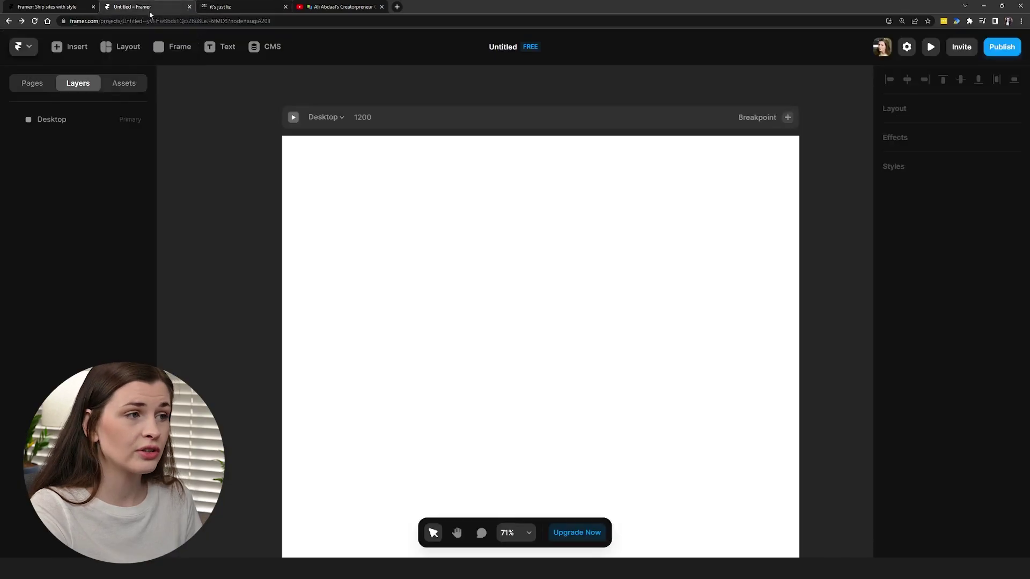
left_click(307, 205)
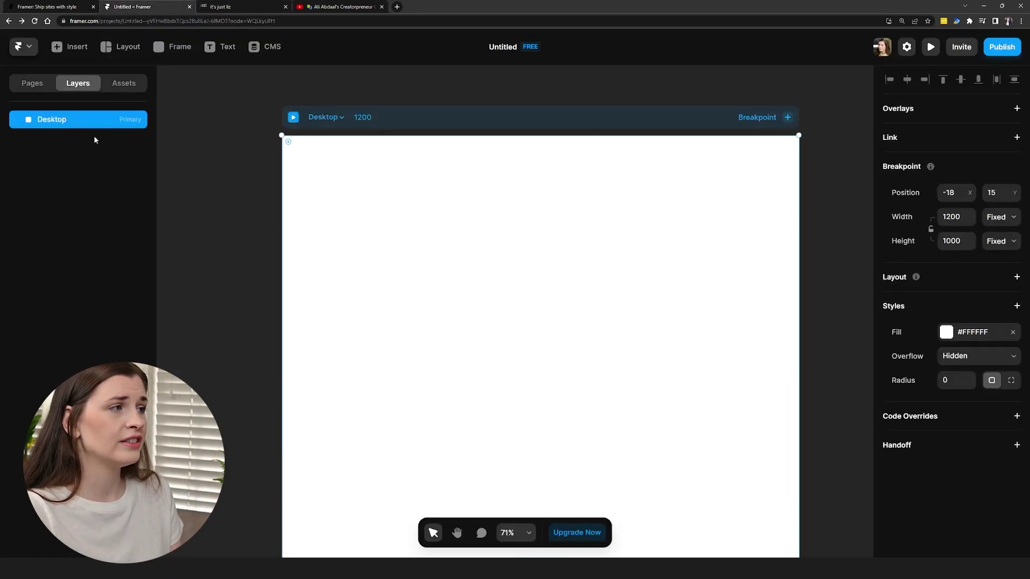
left_click(31, 84)
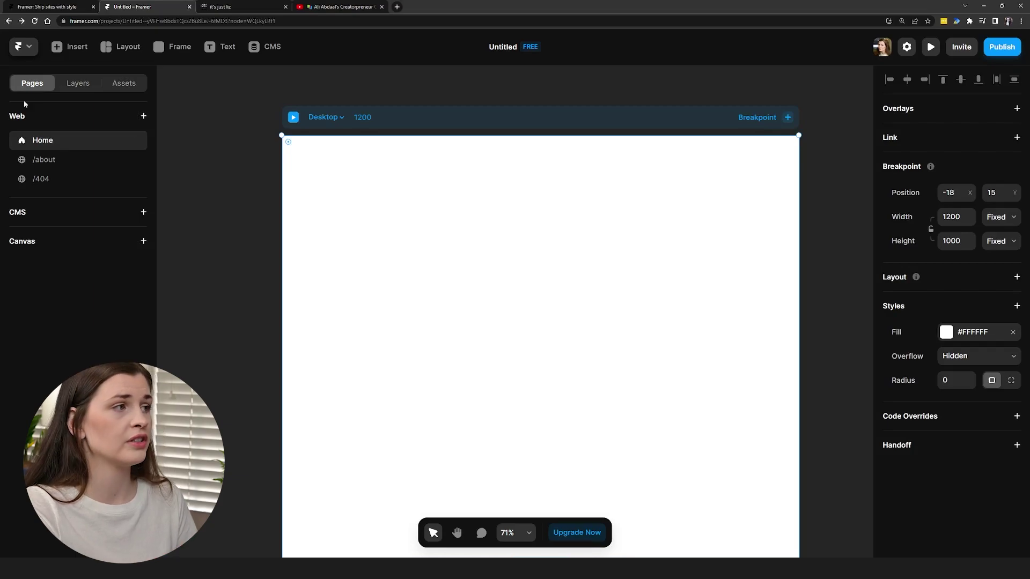
left_click(73, 84)
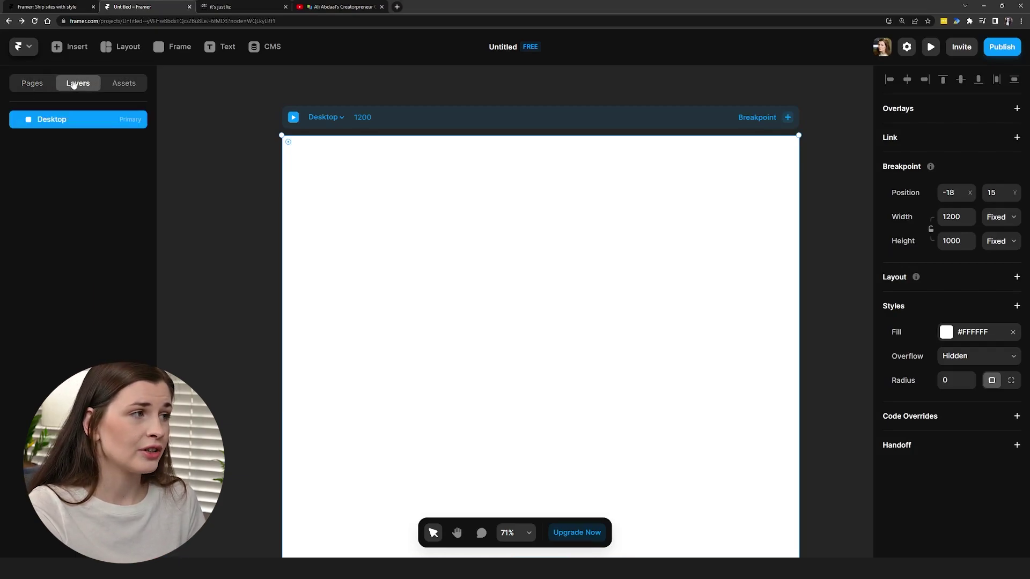
left_click(124, 83)
left_click(73, 86)
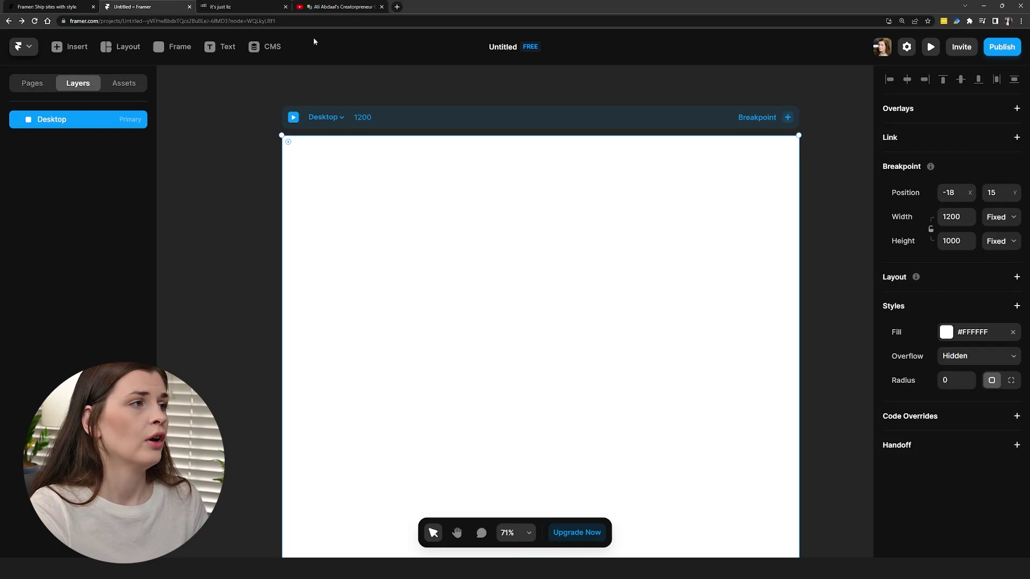
left_click(241, 6)
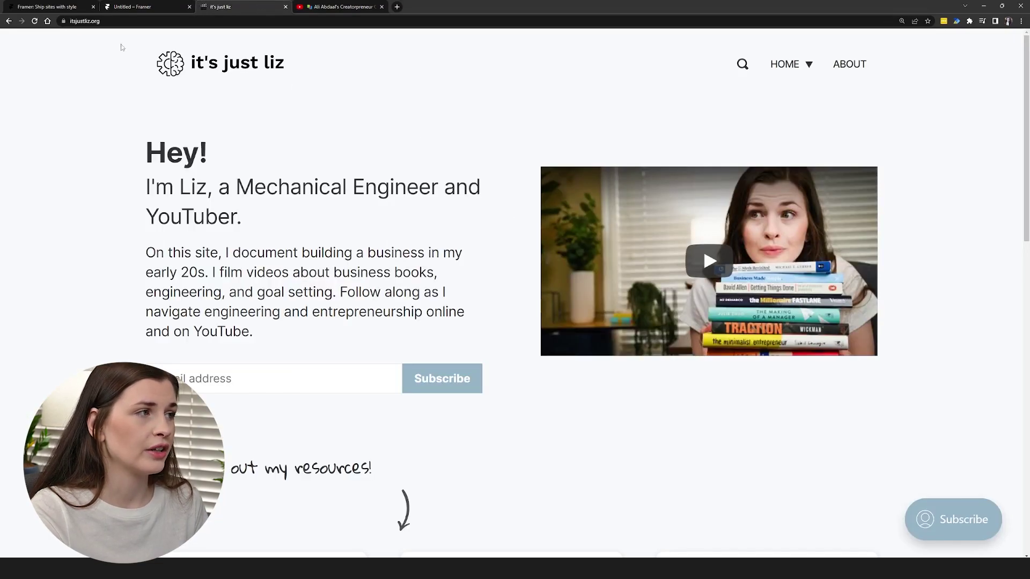
left_click_drag(122, 48, 881, 72)
left_click(1016, 129)
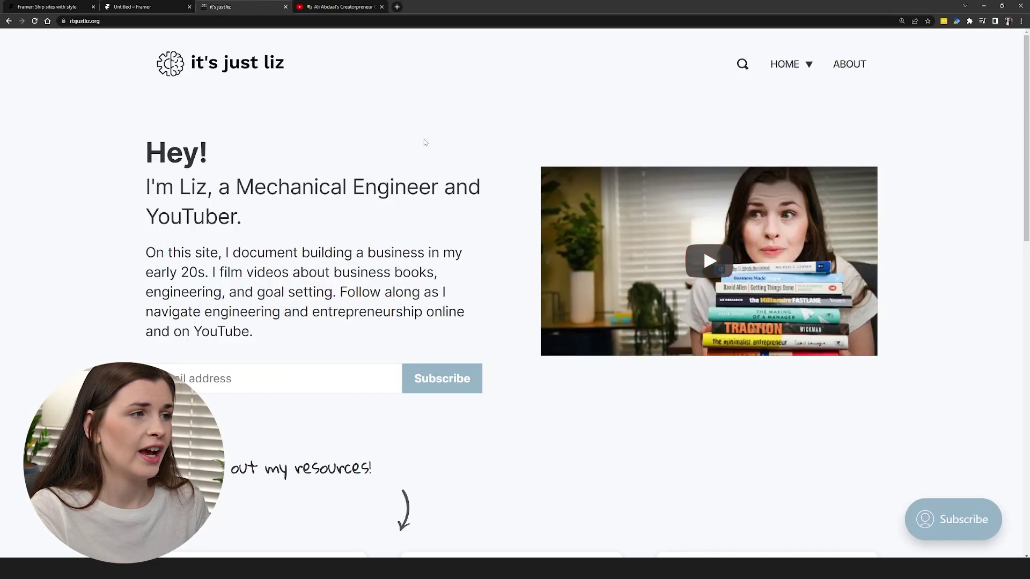
left_click_drag(513, 130, 166, 152)
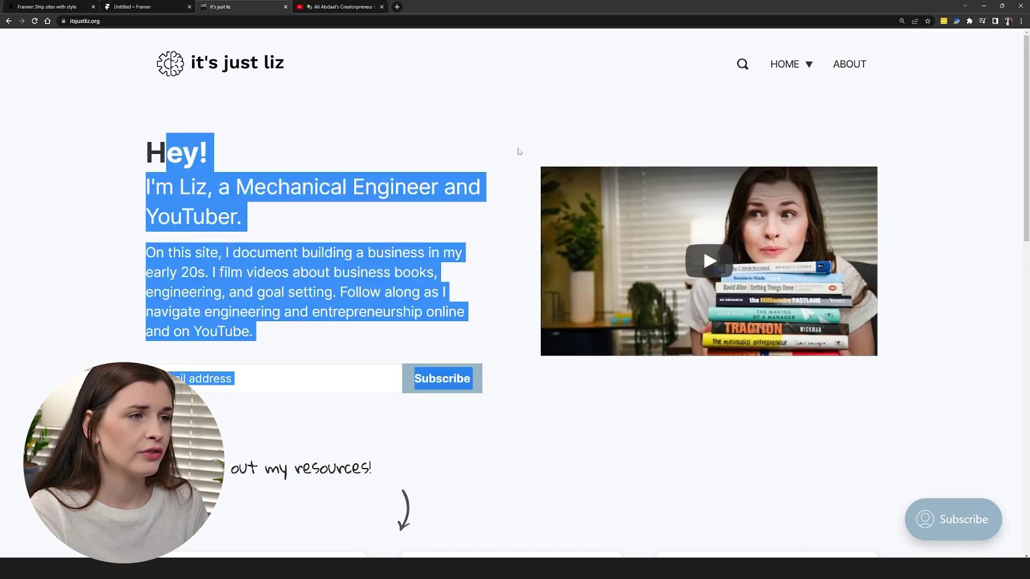
left_click_drag(424, 196, 763, 220)
left_click(795, 128)
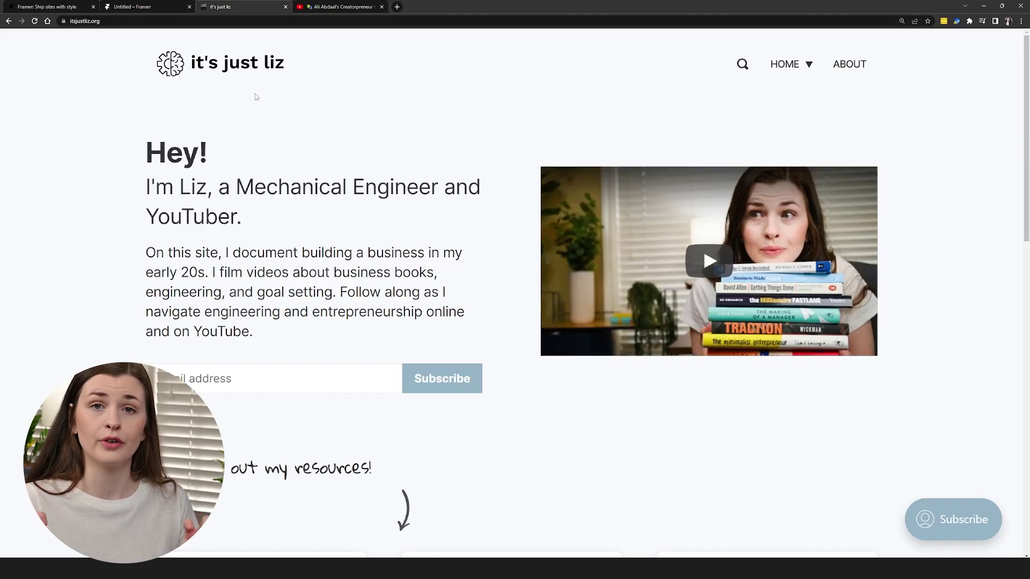
left_click(160, 8)
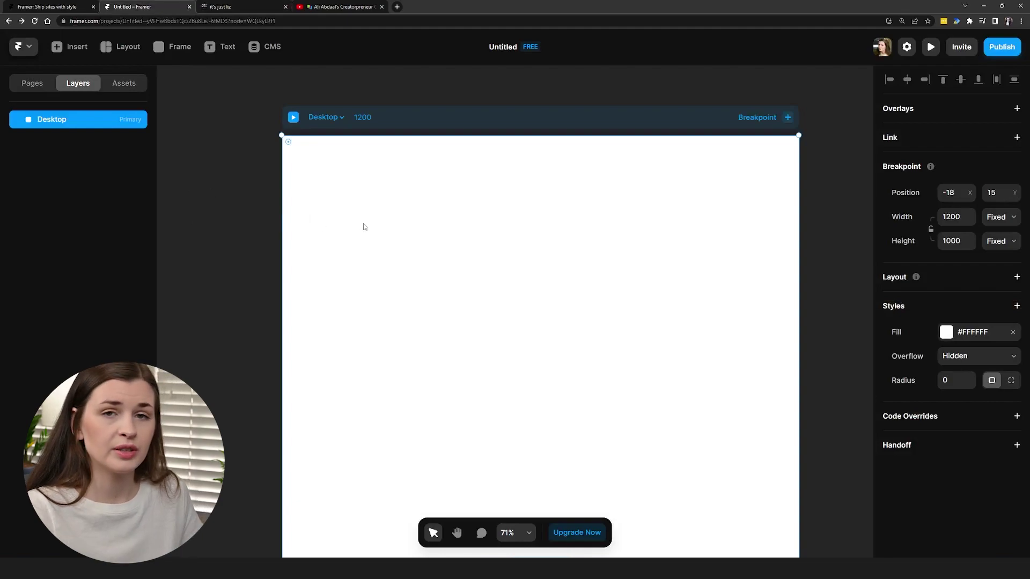
Draw a full-width frame across the top of the page and set its height to 80
key("f")
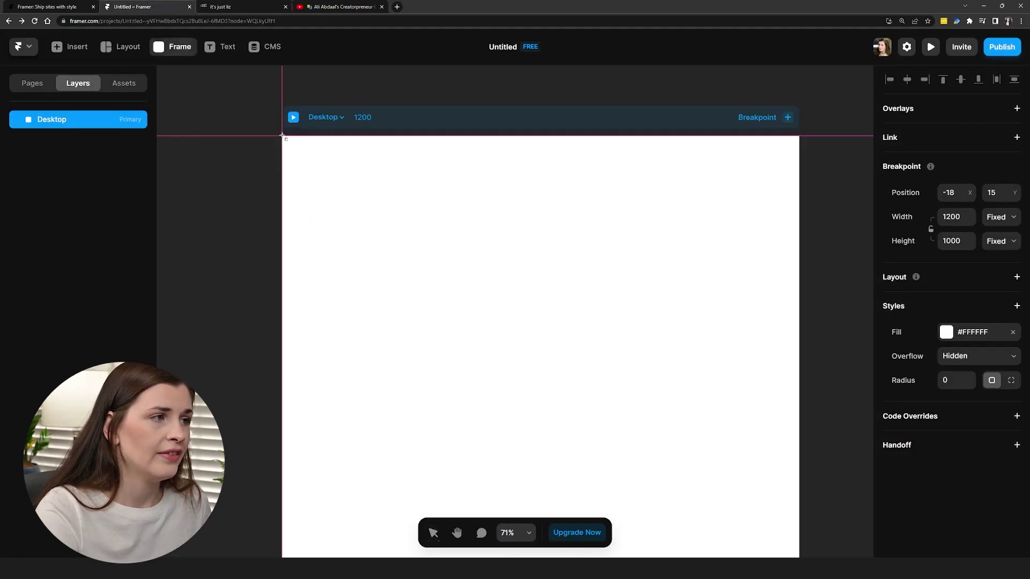
left_click_drag(282, 135, 799, 179)
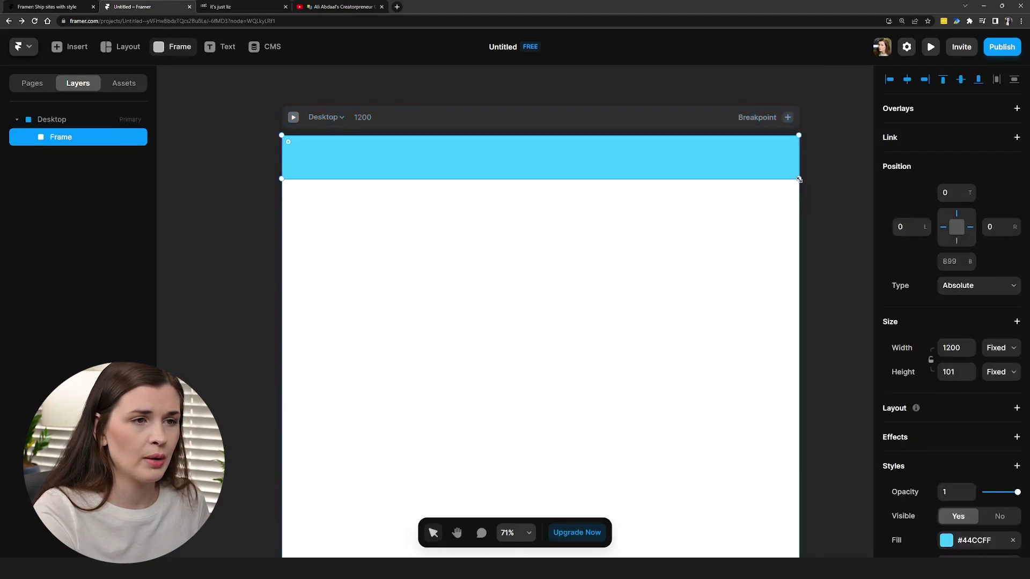
left_click(955, 371)
type("80")
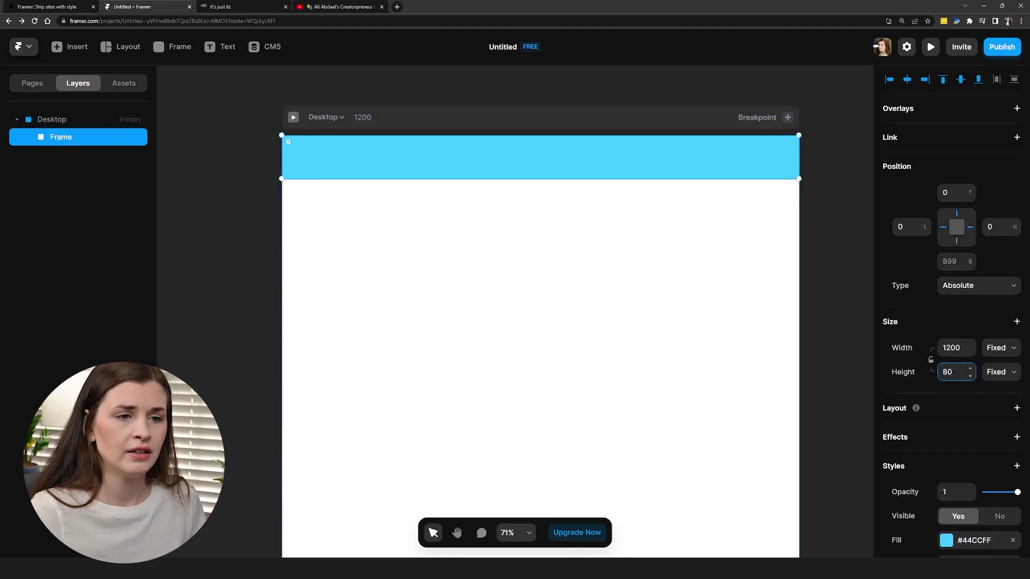
key("Return")
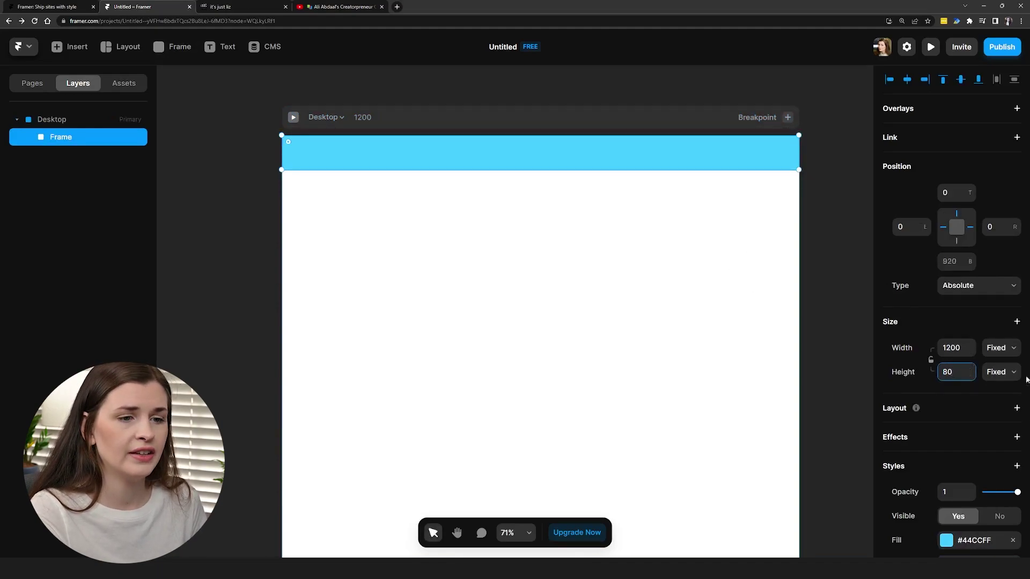
Change the top frame's fill from blue to white #FFFFFF
scroll(1003, 461, "down", 2)
left_click(998, 461)
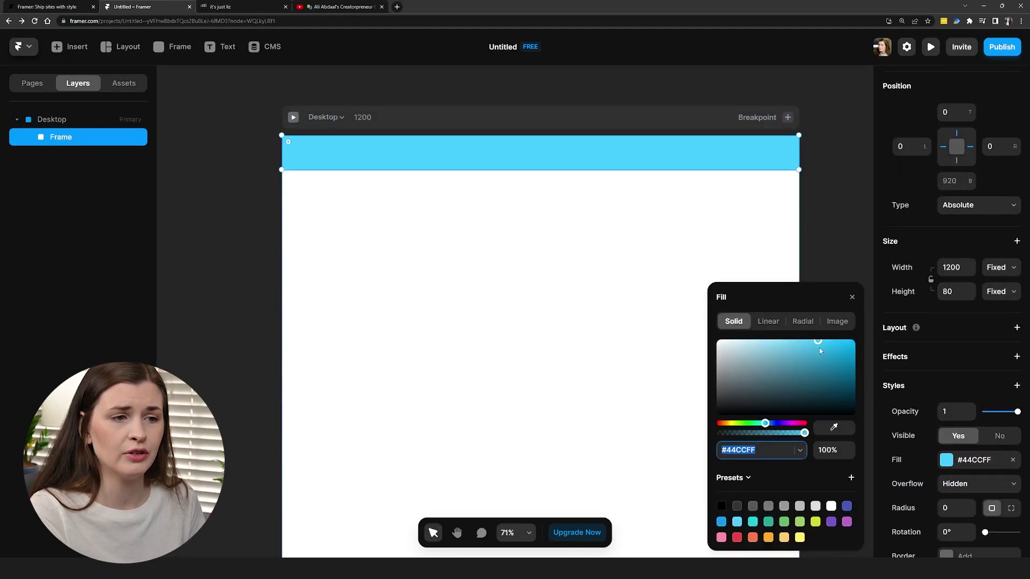
left_click_drag(818, 348, 687, 335)
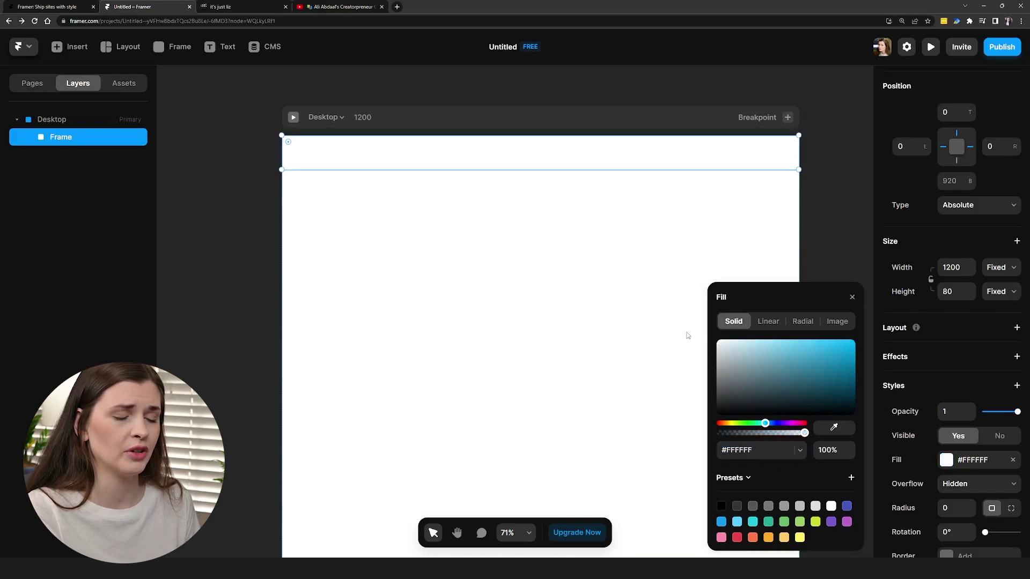
left_click(652, 298)
left_click(619, 156)
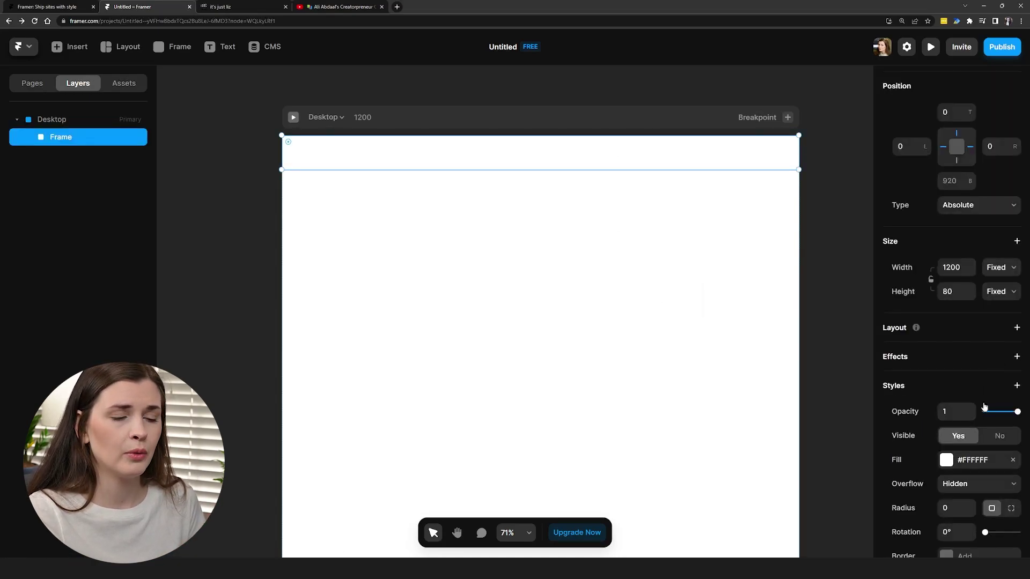
Give the top frame a solid 1 px #222222 border
scroll(993, 470, "down", 2)
scroll(993, 470, "down", 2)
left_click(965, 395)
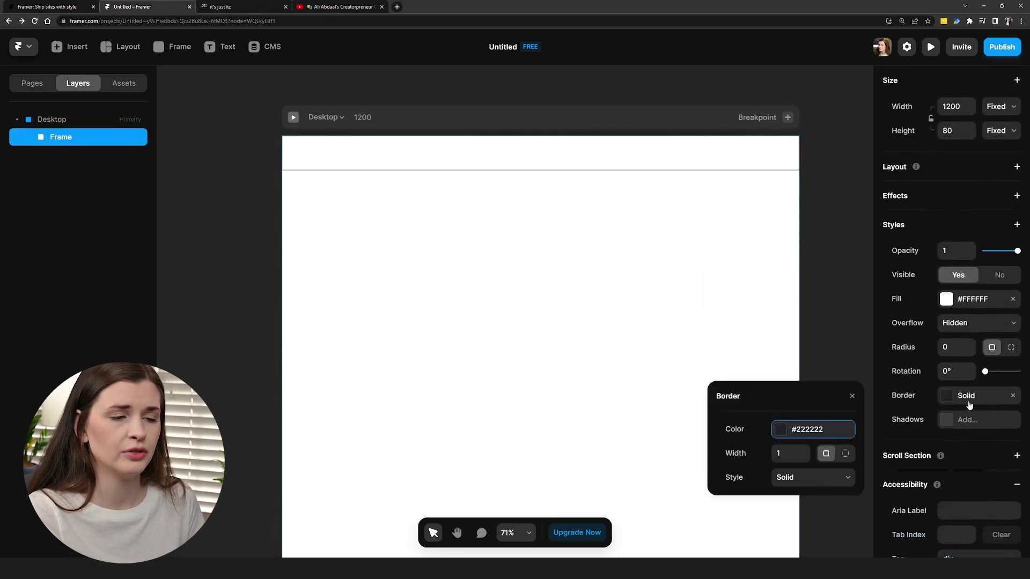
left_click(690, 345)
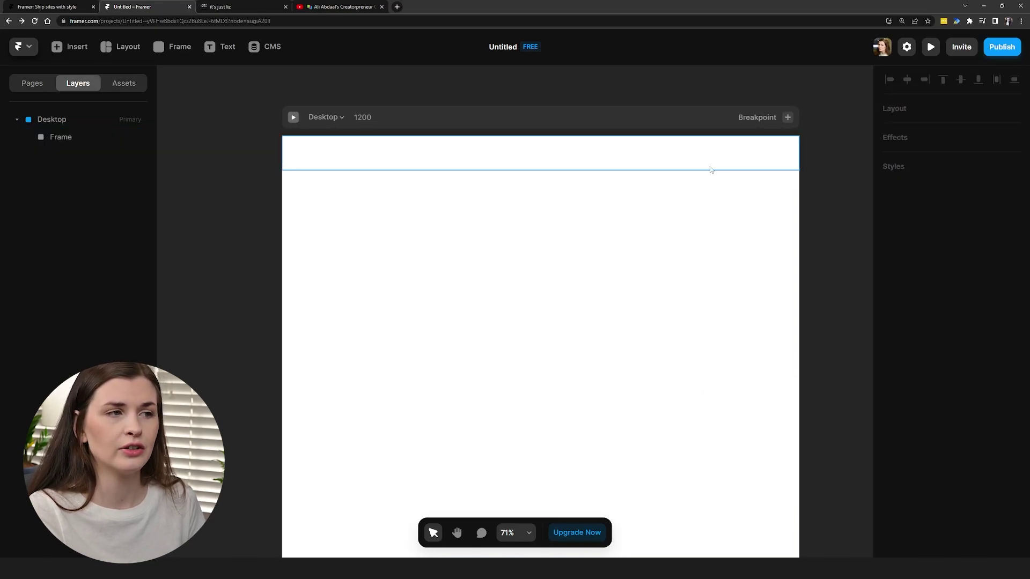
left_click(621, 164)
Rename the top Frame layer under Desktop to 'Toolbar' in the Layers panel
double_click(64, 140)
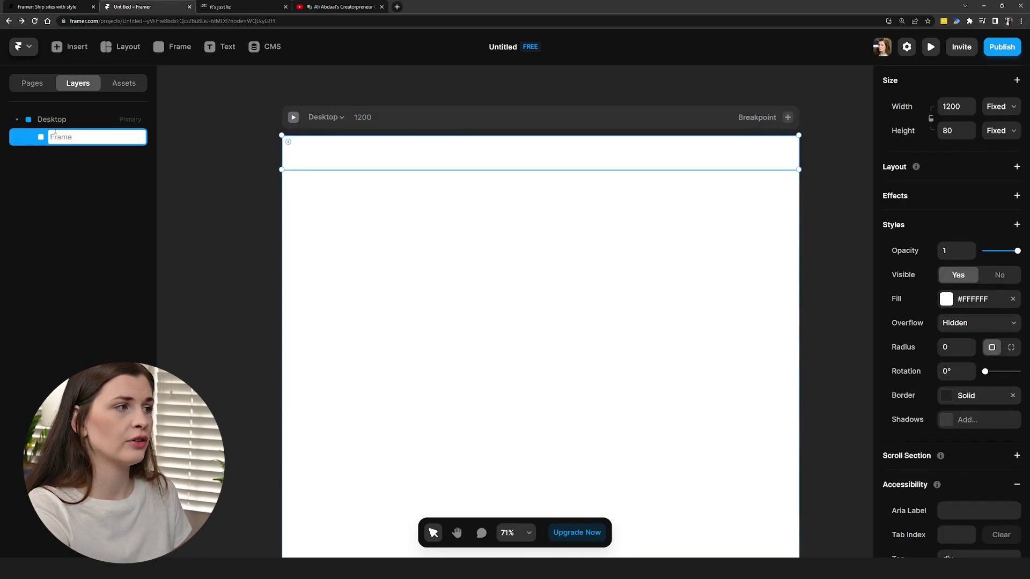
type("Tool")
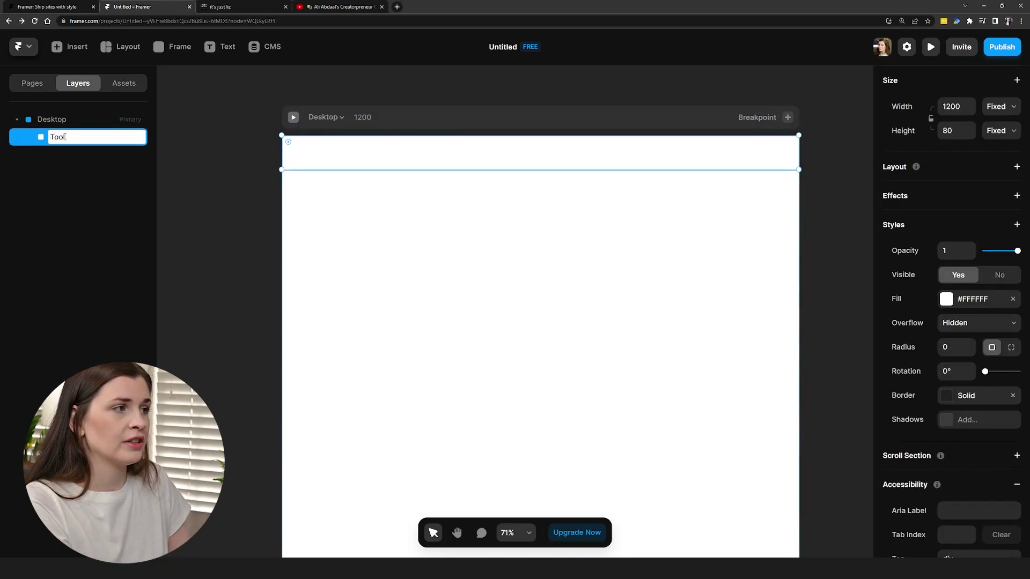
type("bar")
key("Return")
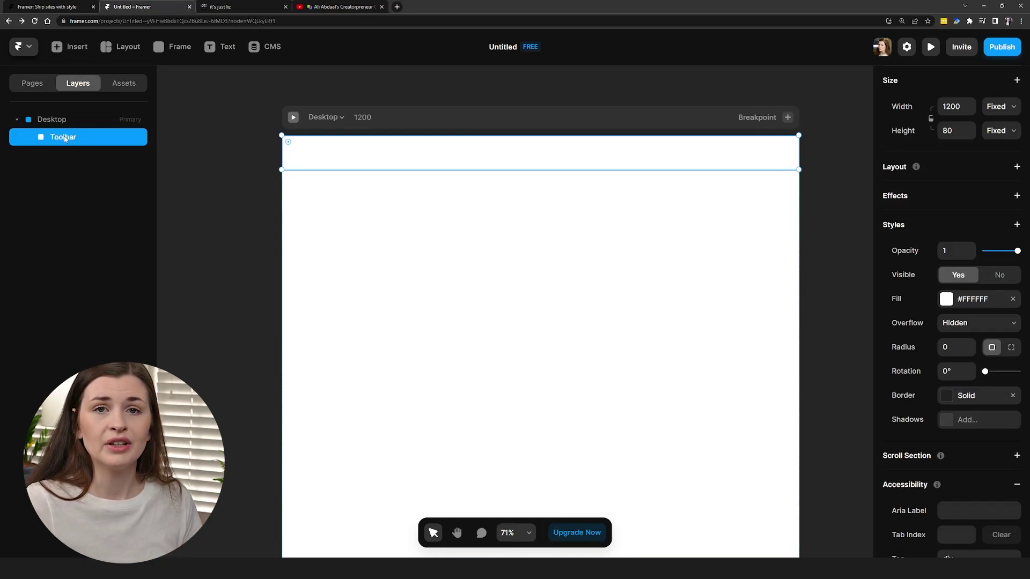
key("Escape")
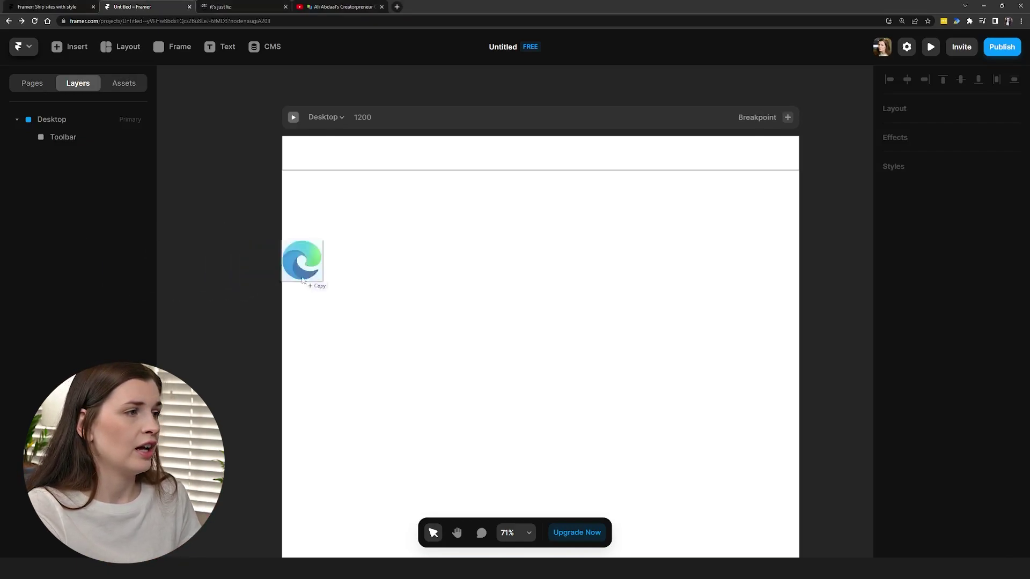
Import the it's just liz brain logo image onto the canvas and move it into the page
left_click_drag(304, 285, 383, 231)
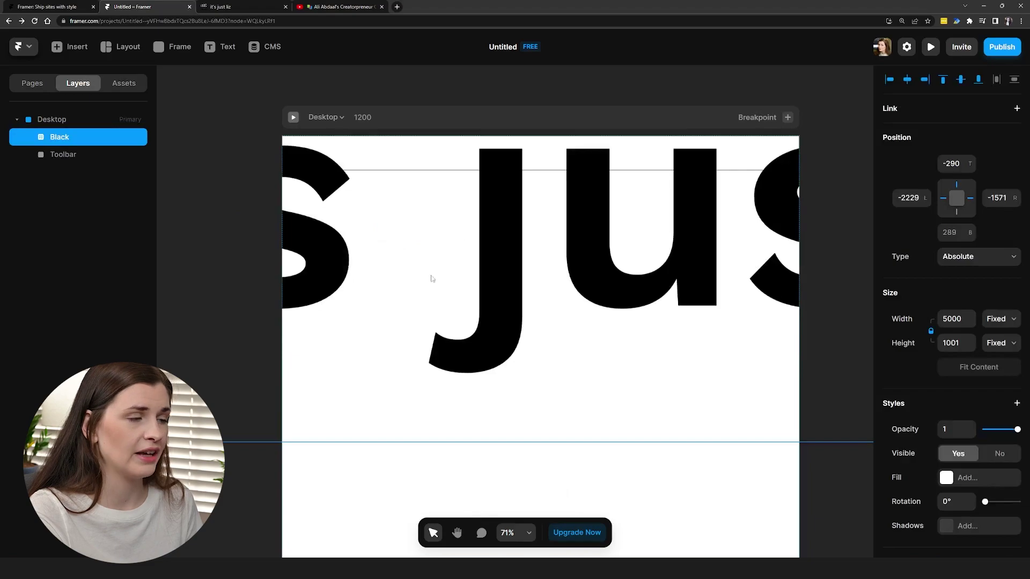
left_click(335, 288)
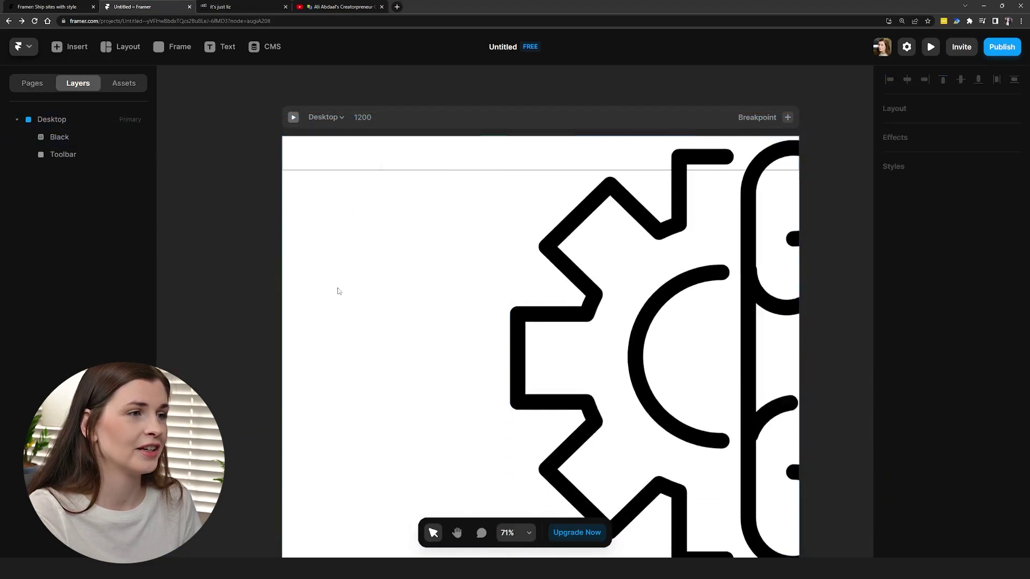
left_click(524, 184)
left_click_drag(514, 140, 767, 365)
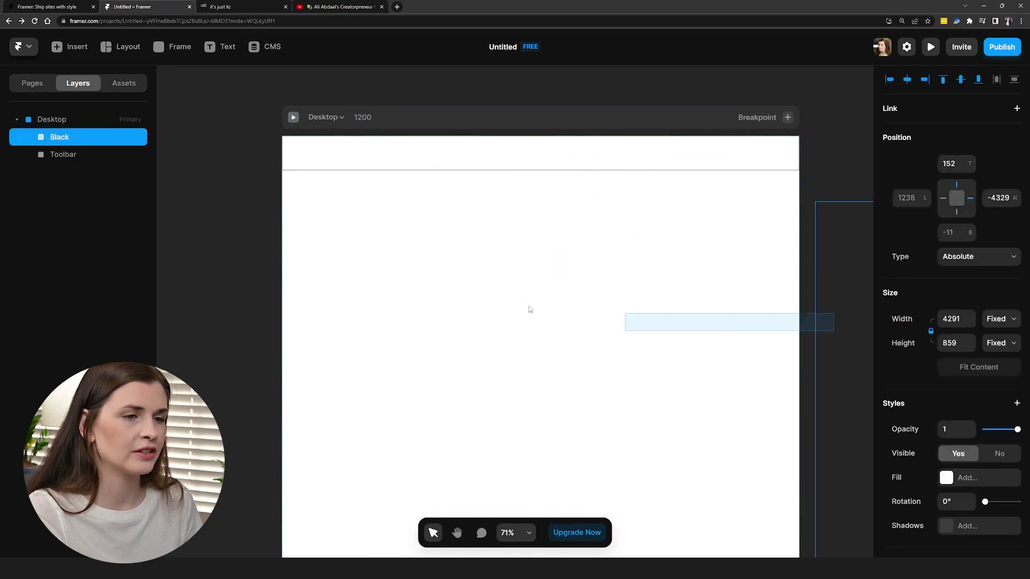
scroll(664, 347, "down", 5)
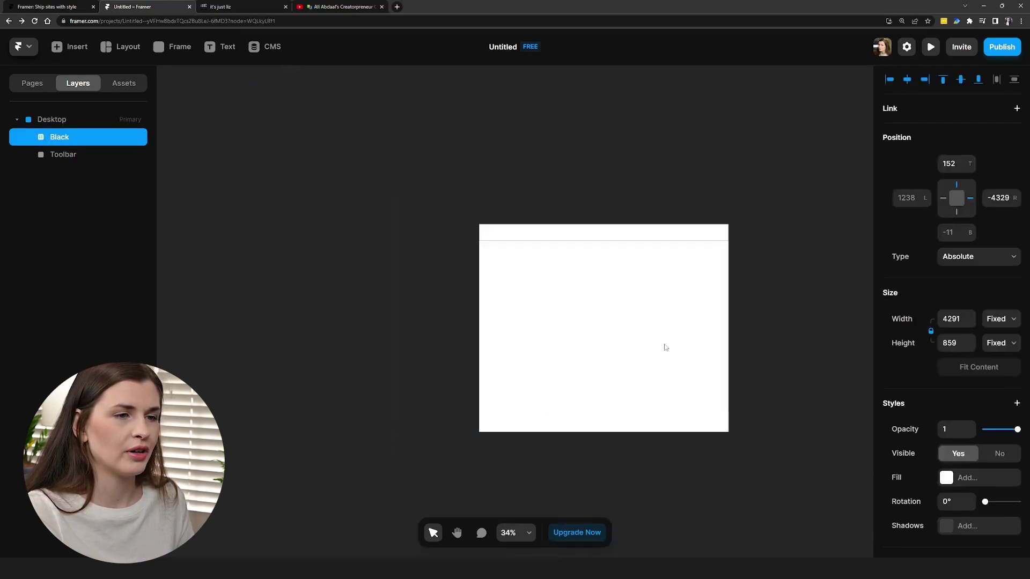
left_click(812, 369)
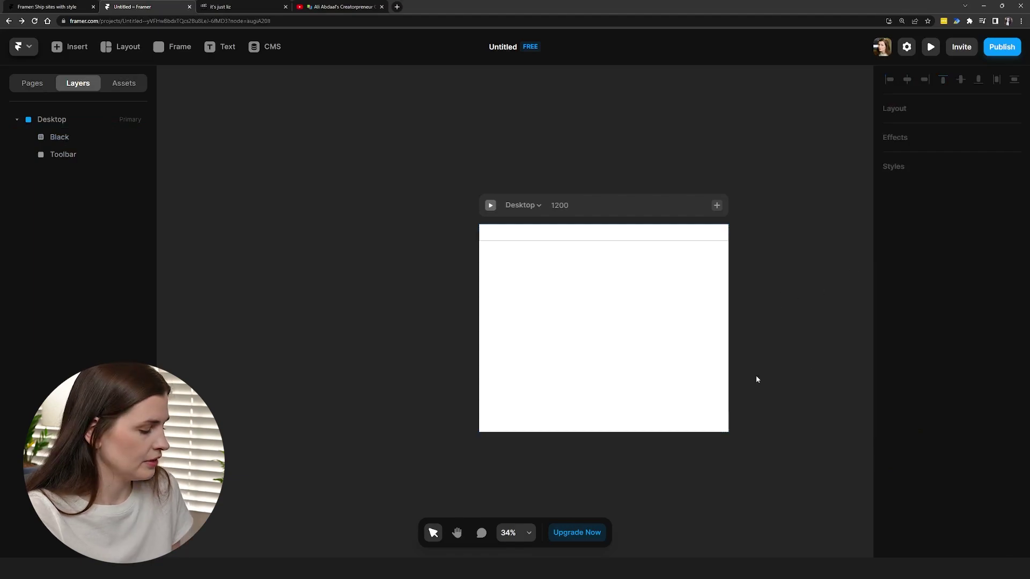
left_click_drag(755, 375, 379, 315)
Shrink the logo to about 205×41 so it fits the Toolbar, checking against the live site
left_click_drag(318, 237, 508, 238)
scroll(540, 269, "up", 6)
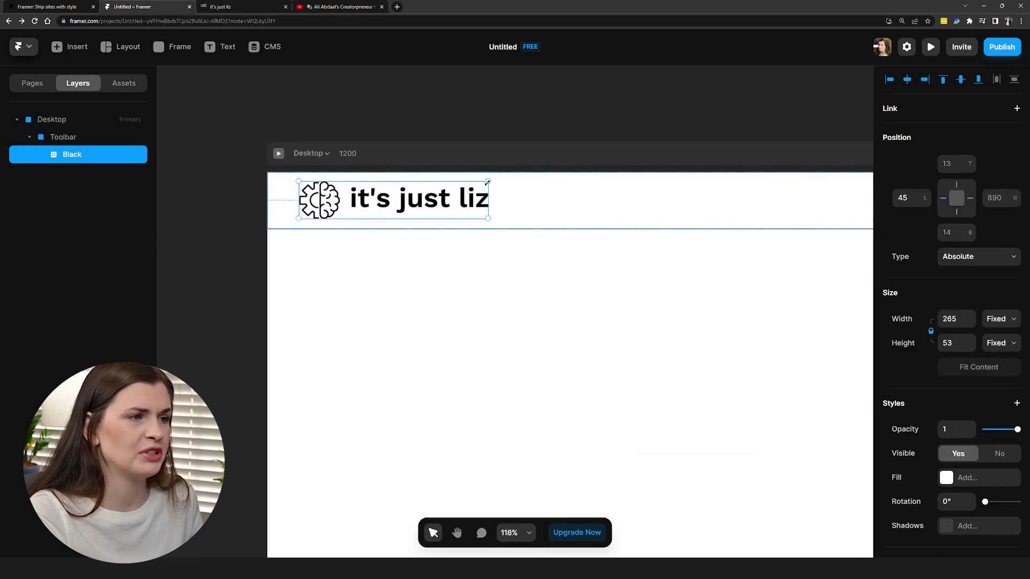
left_click_drag(487, 182, 445, 185)
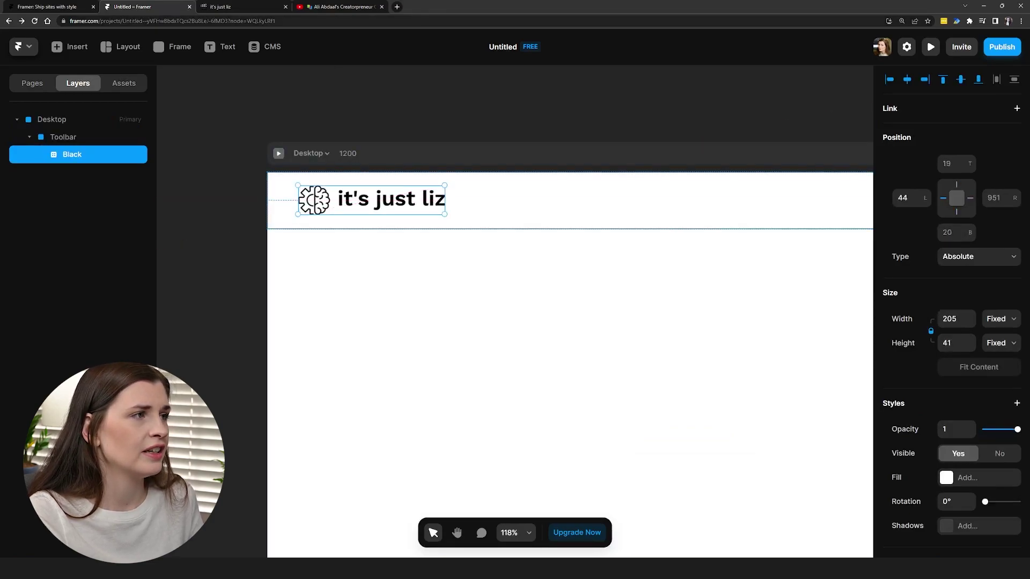
key("ctrl+Tab")
key("ctrl+shift+Tab")
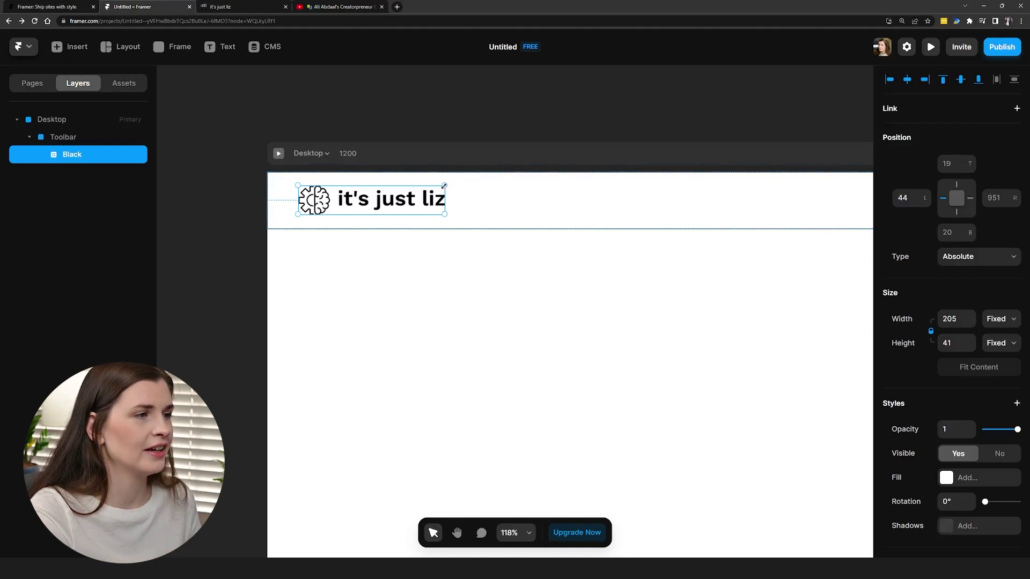
left_click_drag(444, 185, 430, 187)
left_click(660, 302)
Pan back to the page, select the Toolbar, and compare it with the live it's just liz website
scroll(654, 304, "down", 2)
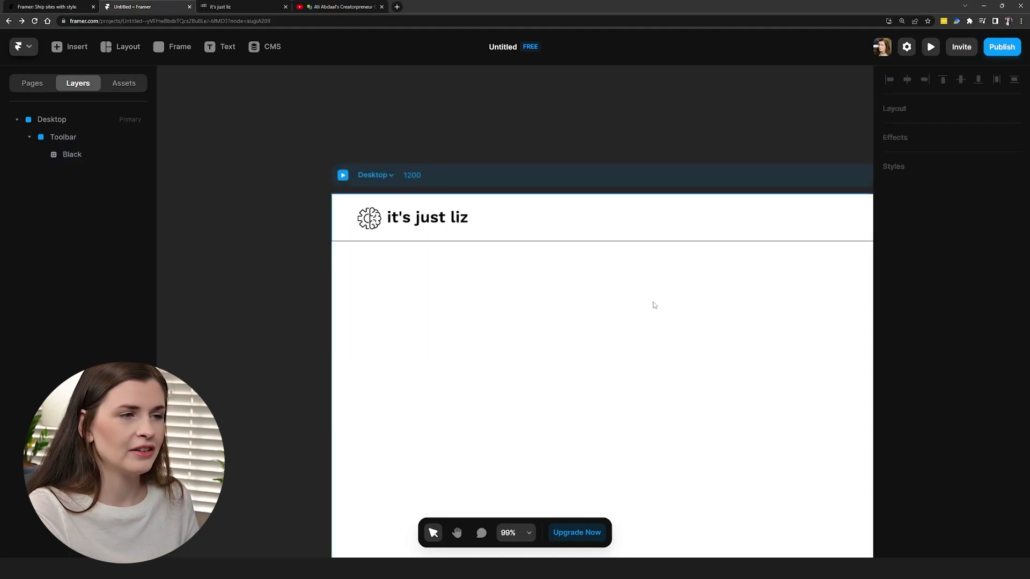
scroll(653, 304, "left", 2)
scroll(654, 304, "down", 3)
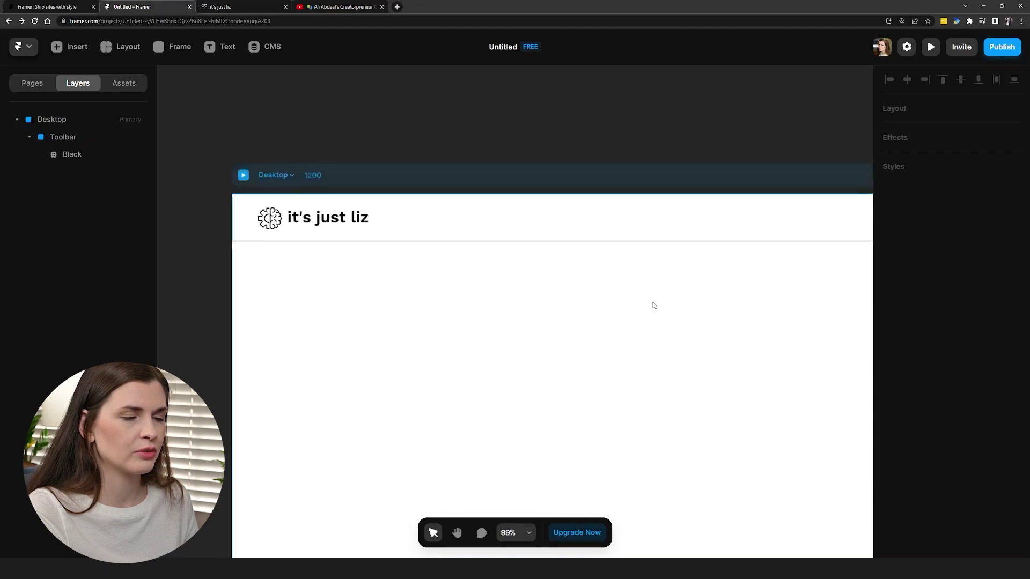
scroll(653, 304, "left", 2)
left_click_drag(716, 329, 603, 316)
key("space")
left_click_drag(667, 363, 579, 260)
left_click(660, 137)
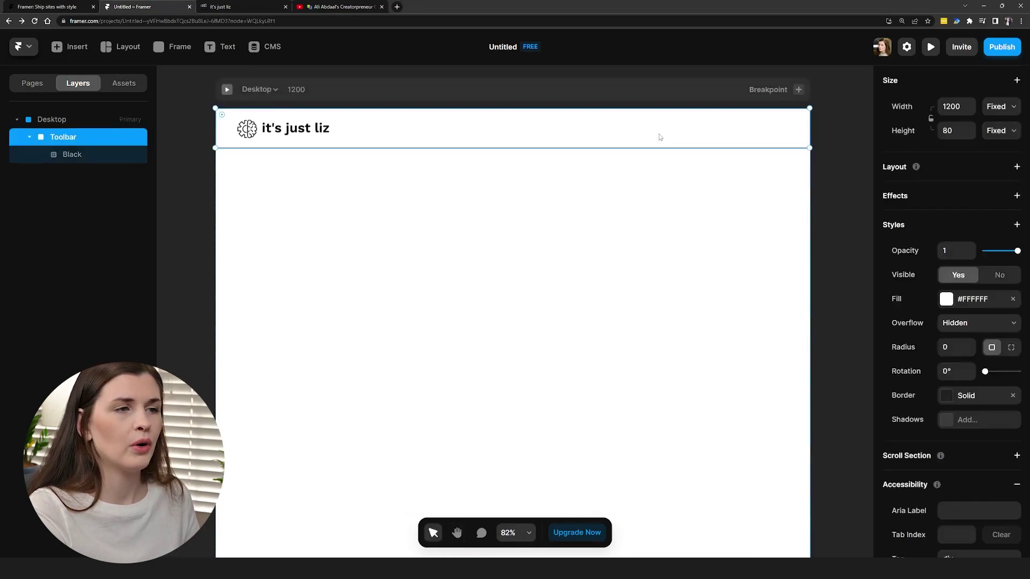
left_click(241, 6)
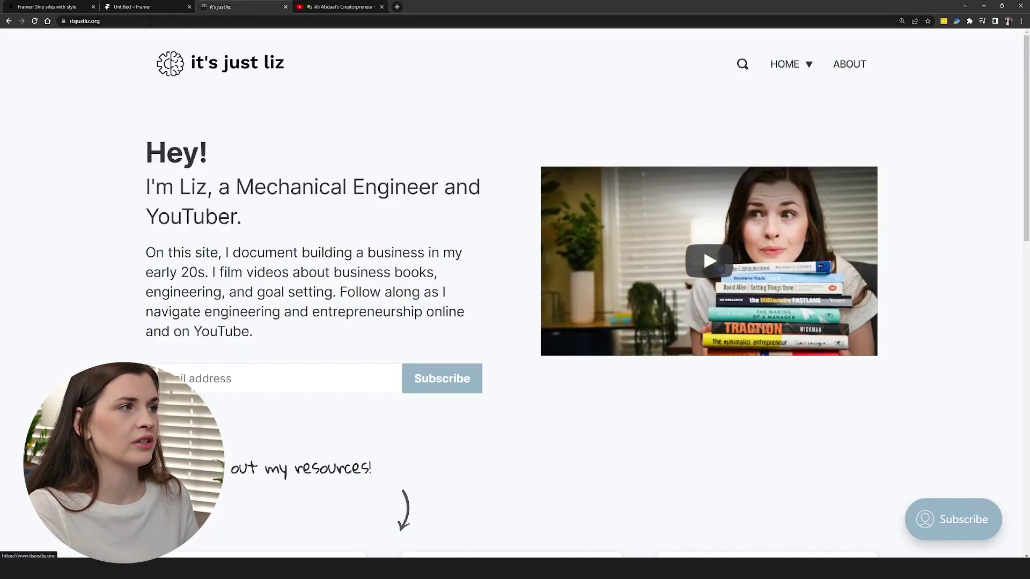
key("ctrl+shift+Tab")
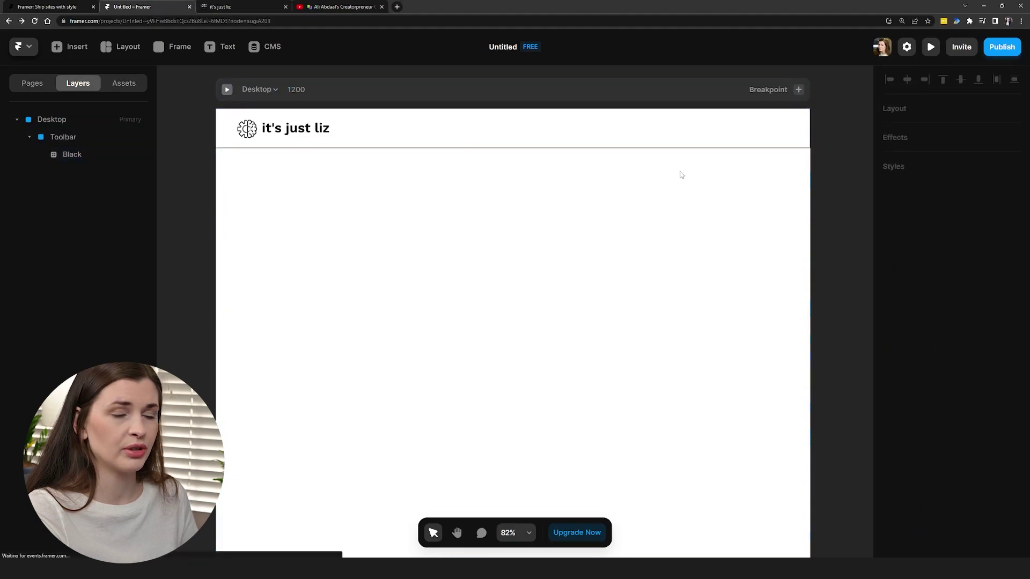
Add a 'Home' text label at the right side of the Toolbar
key("t")
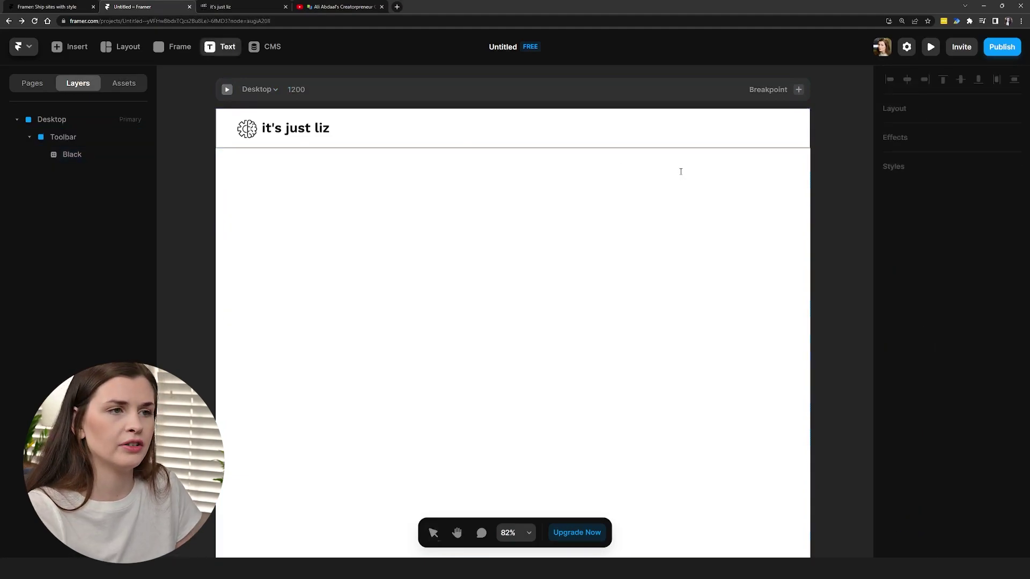
left_click(655, 127)
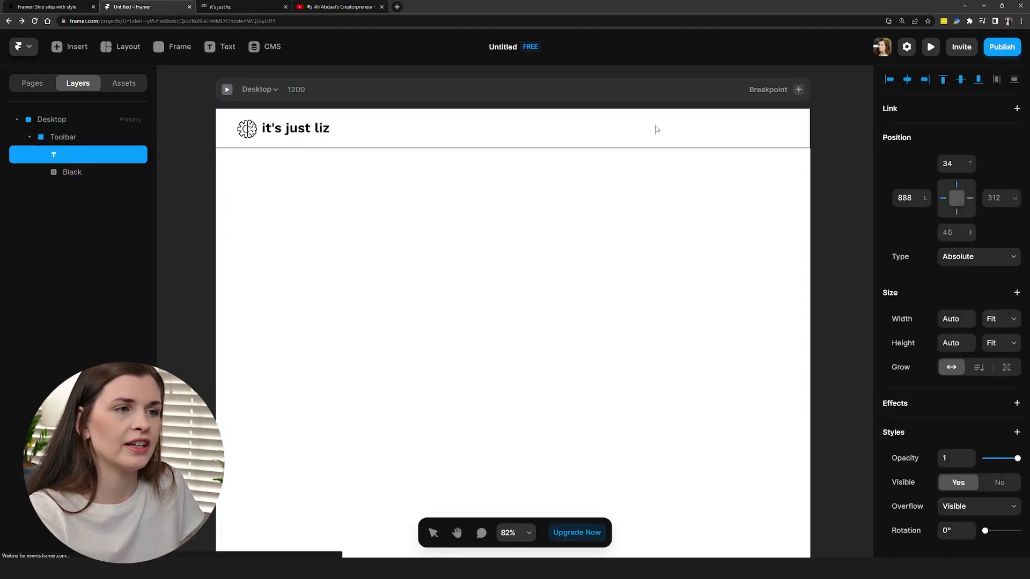
type("Home")
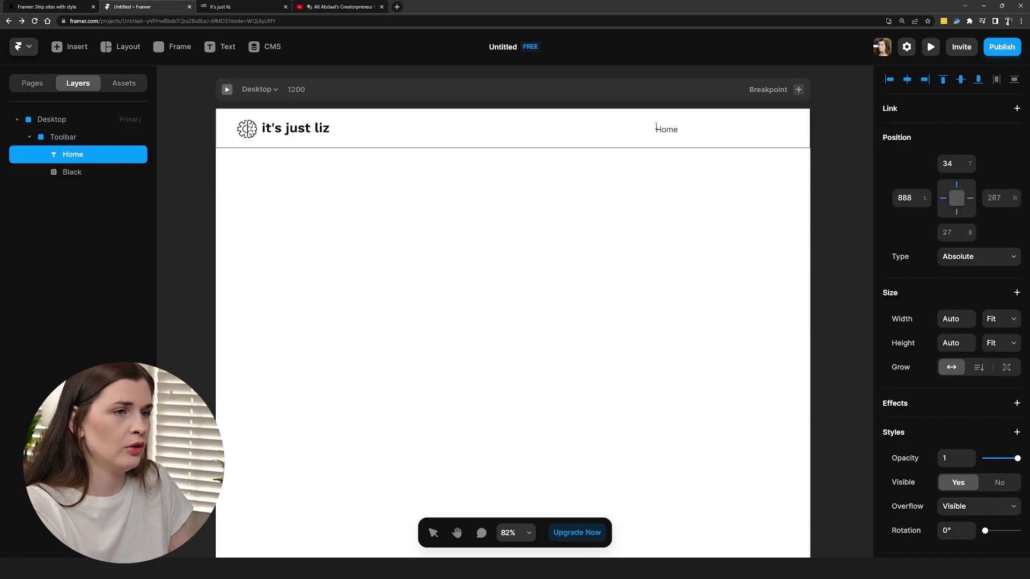
key("Escape")
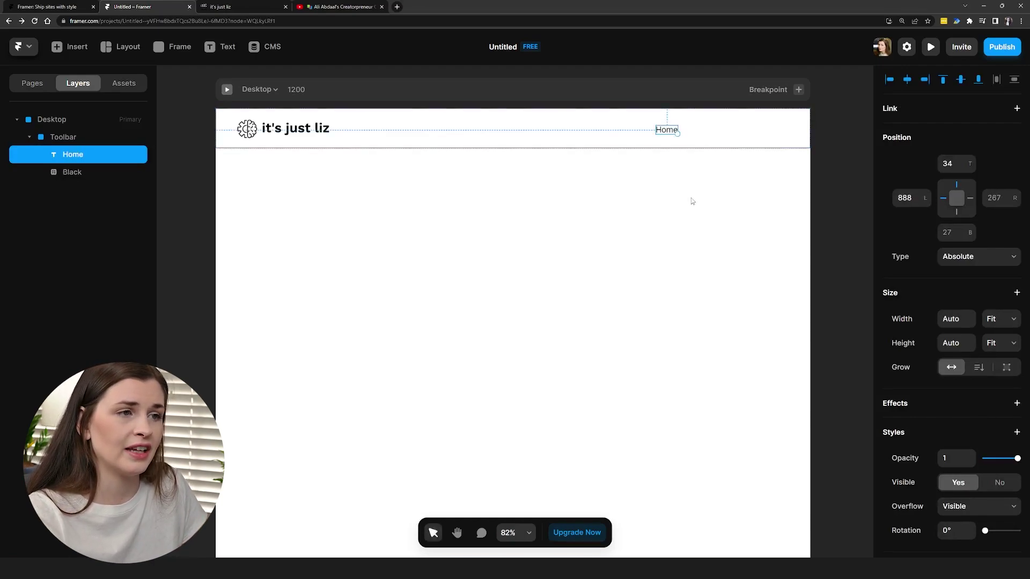
key("Escape")
left_click(729, 136)
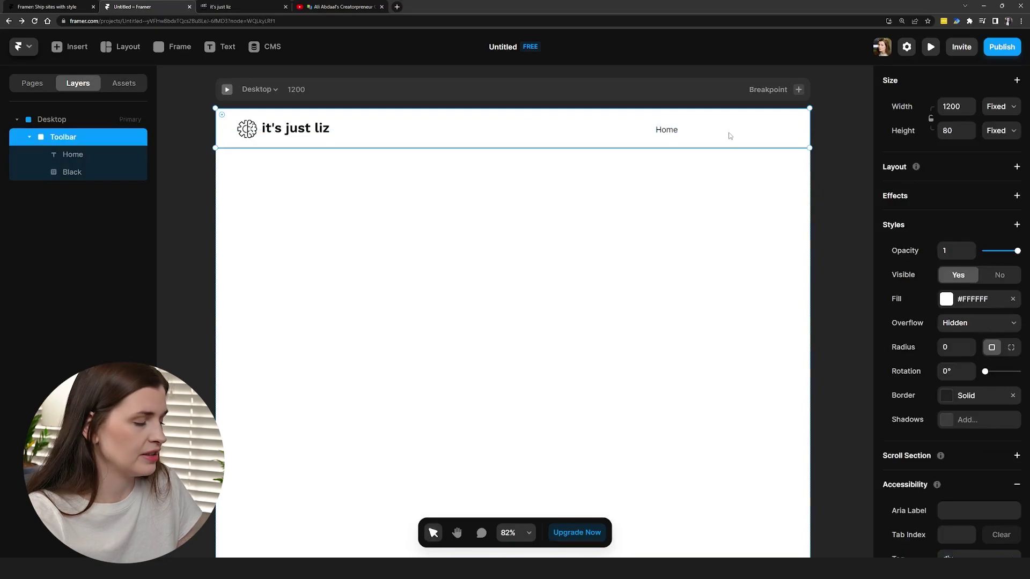
Add an 'About' text label right of Home and align it level with Home
key("t")
left_click(714, 132)
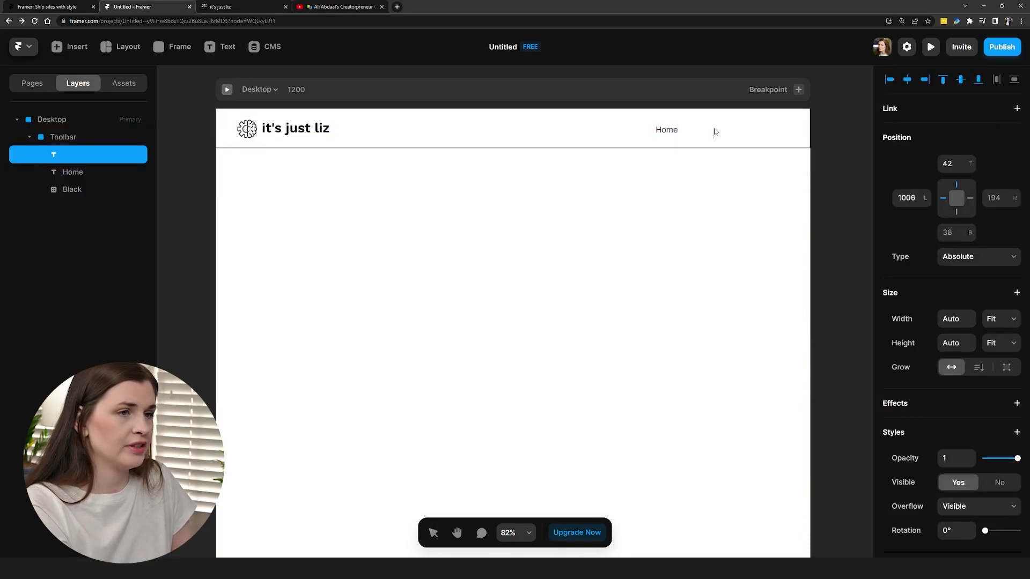
type("About")
key("Escape")
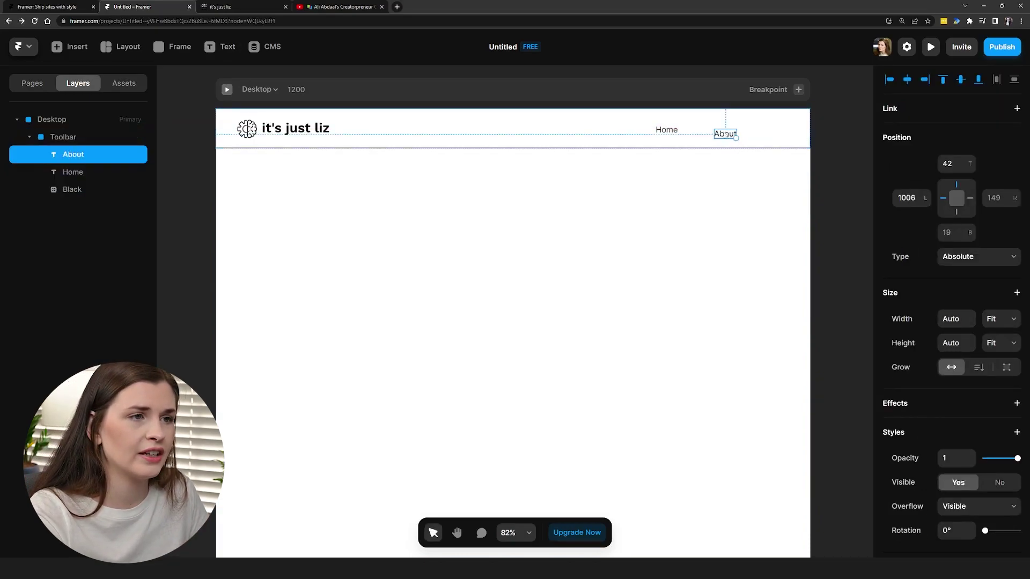
left_click_drag(725, 135, 723, 131)
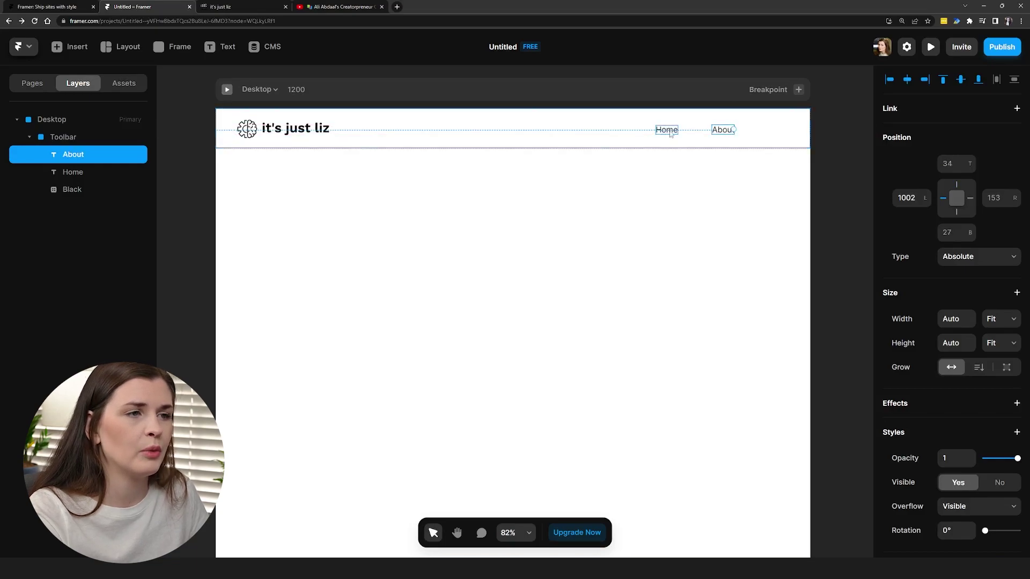
left_click(671, 134)
left_click(741, 179)
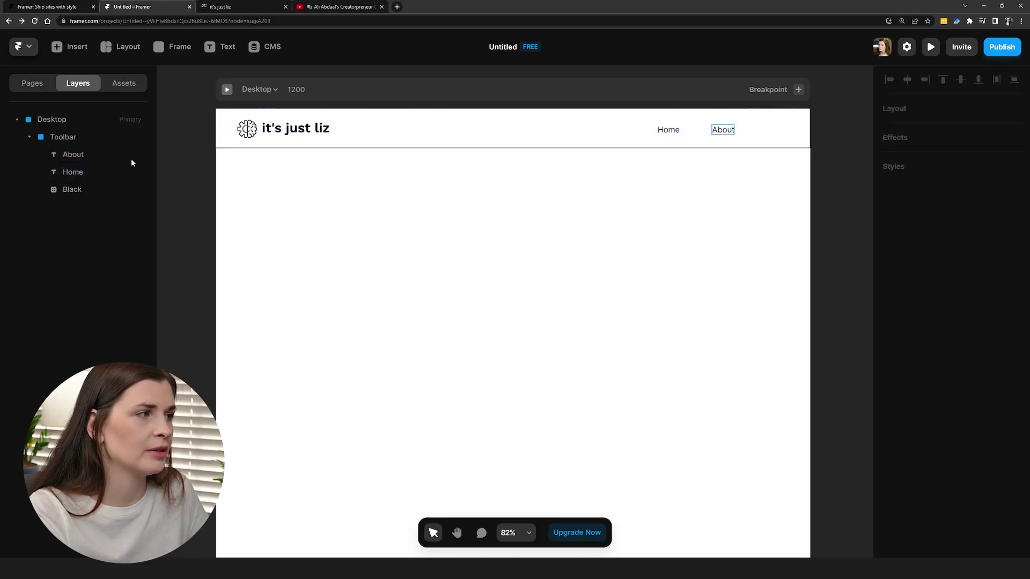
left_click(76, 141)
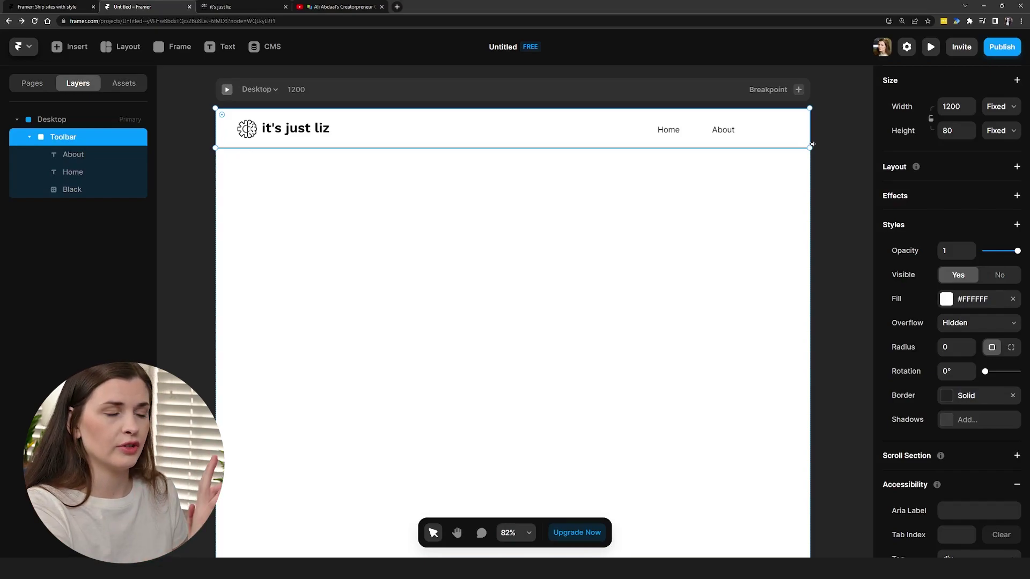
left_click(370, 236)
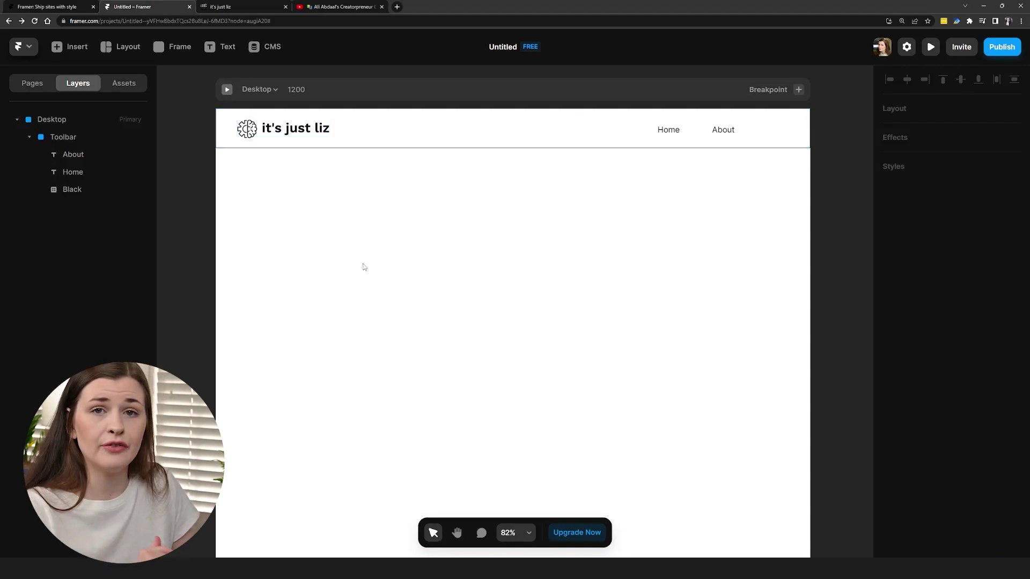
key("f")
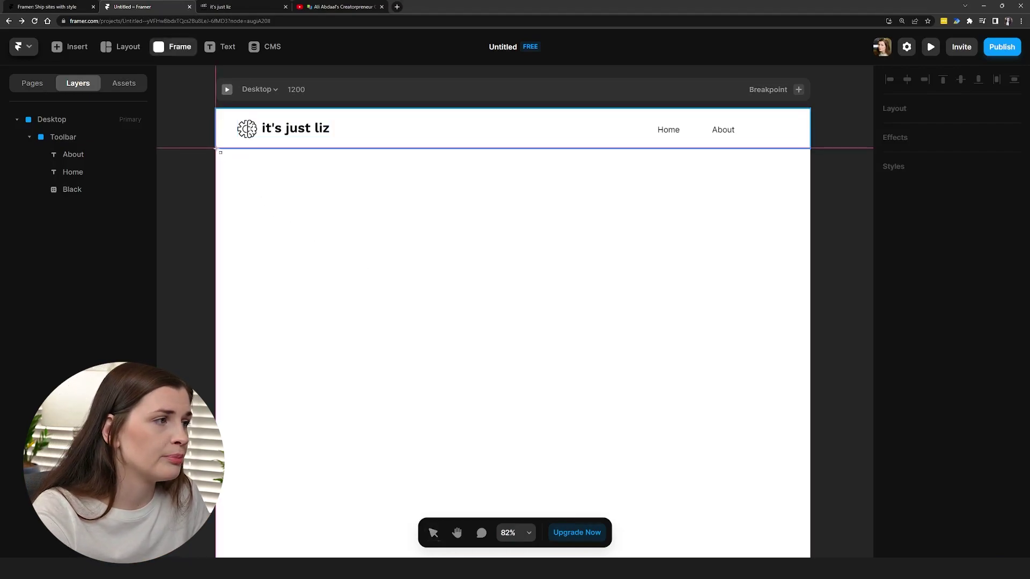
Draw a frame below the toolbar at the left and fill it white #FFFFFF
left_click_drag(216, 149, 523, 380)
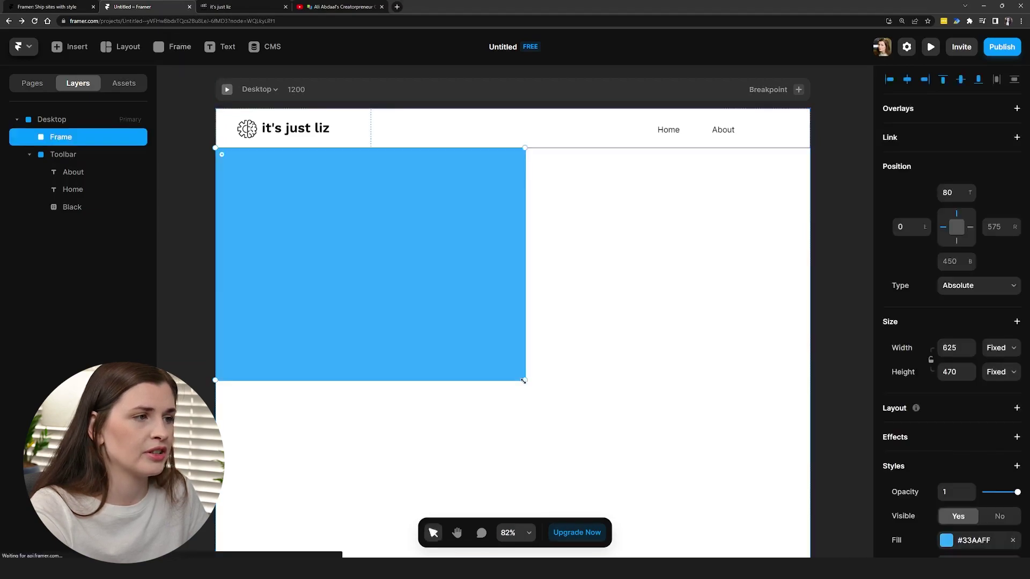
left_click(980, 542)
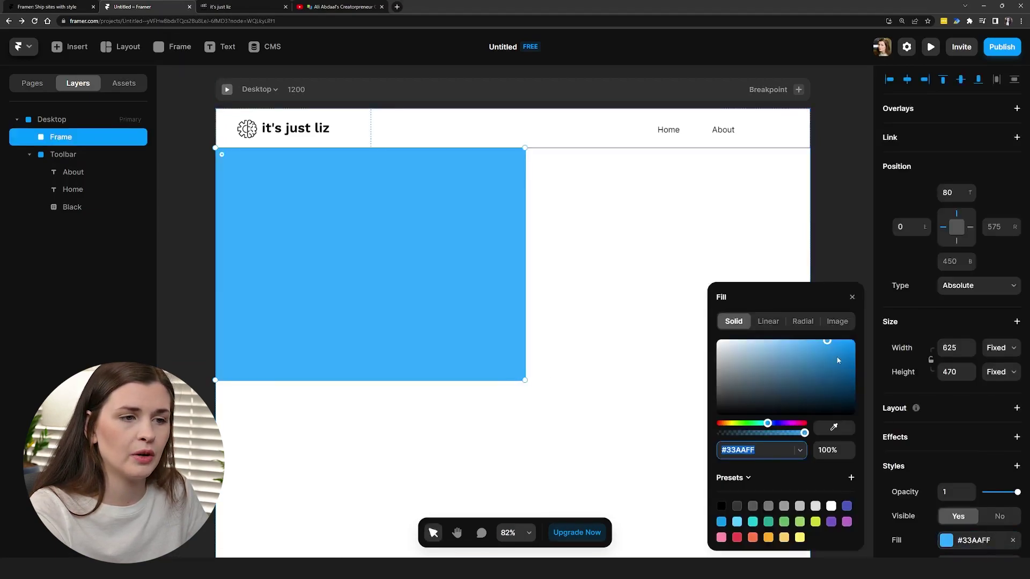
left_click_drag(826, 344, 671, 336)
left_click(611, 294)
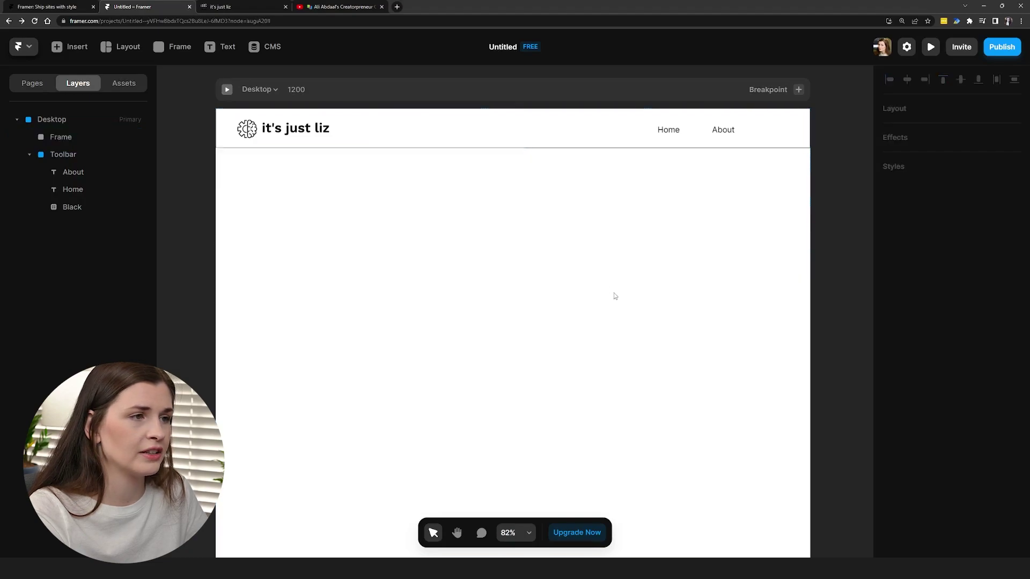
left_click(462, 201)
Remove the accidental duplicate and keep the white frame flush left at 625×470 beneath the toolbar
key("ctrl+d")
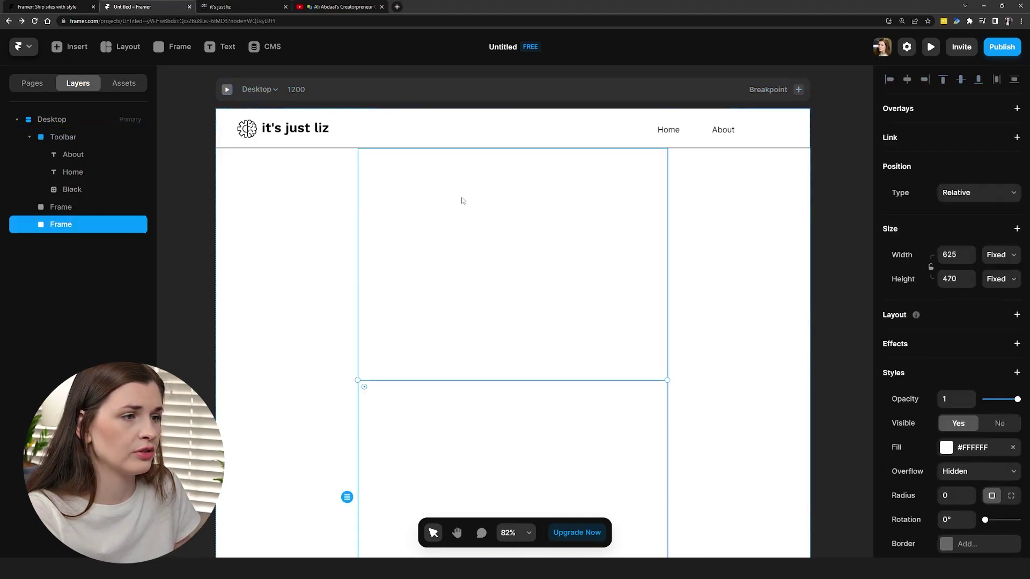
left_click_drag(599, 338, 482, 300)
left_click(549, 418)
key("Delete")
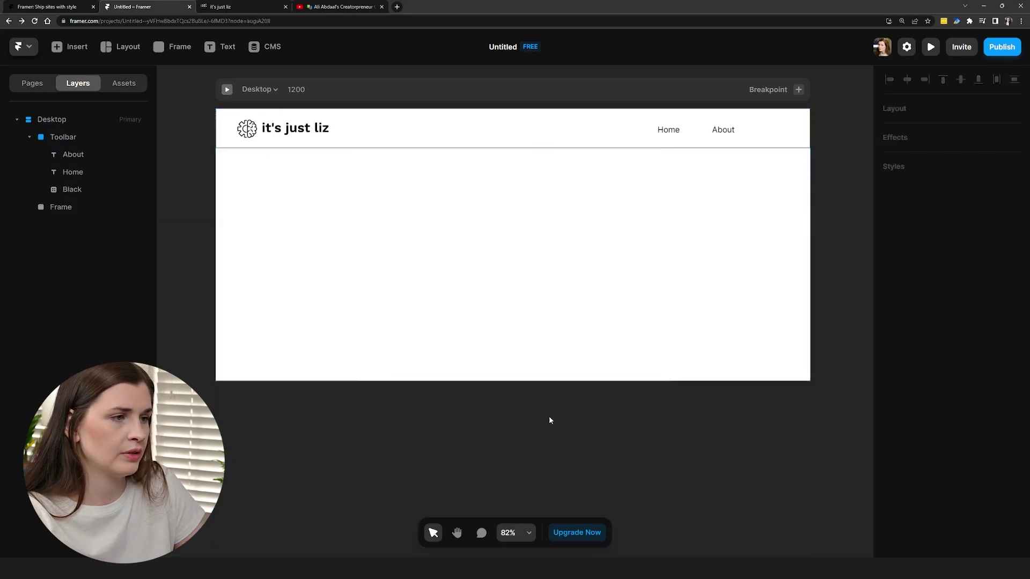
left_click(501, 239)
left_click_drag(500, 238, 365, 241)
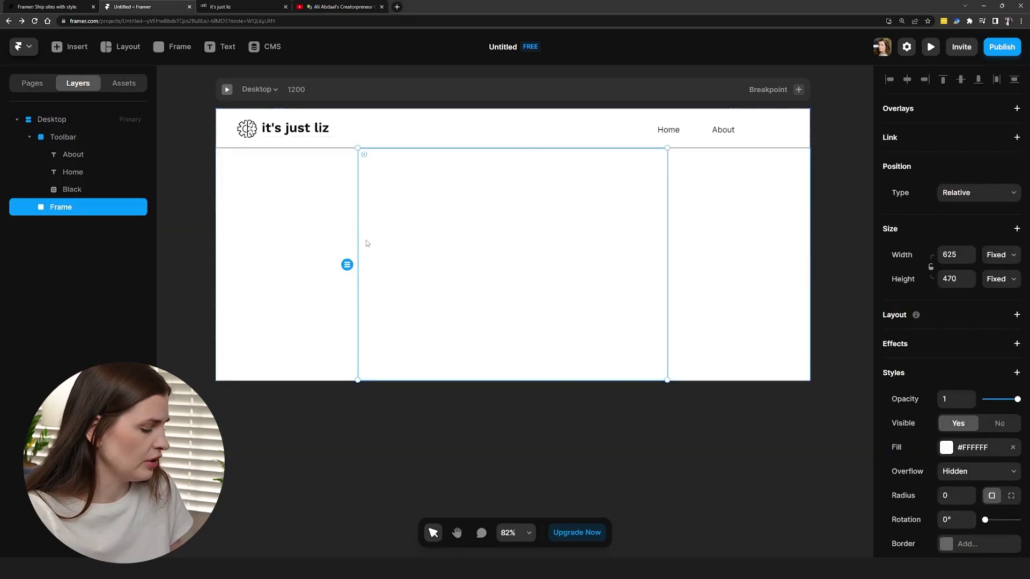
key("ctrl+z")
key("ctrl+z")
key("ctrl+z")
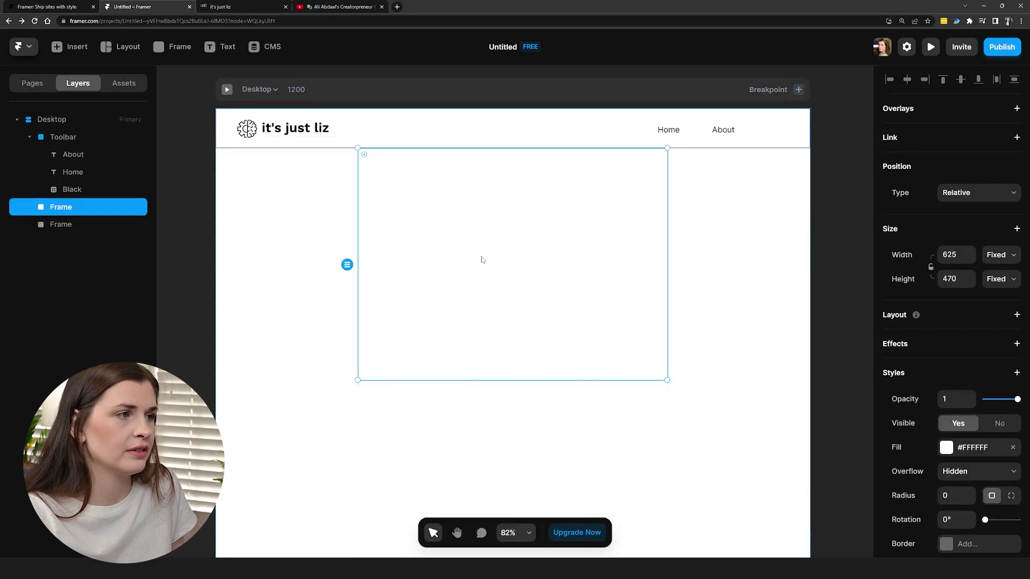
left_click(720, 288)
left_click(435, 254)
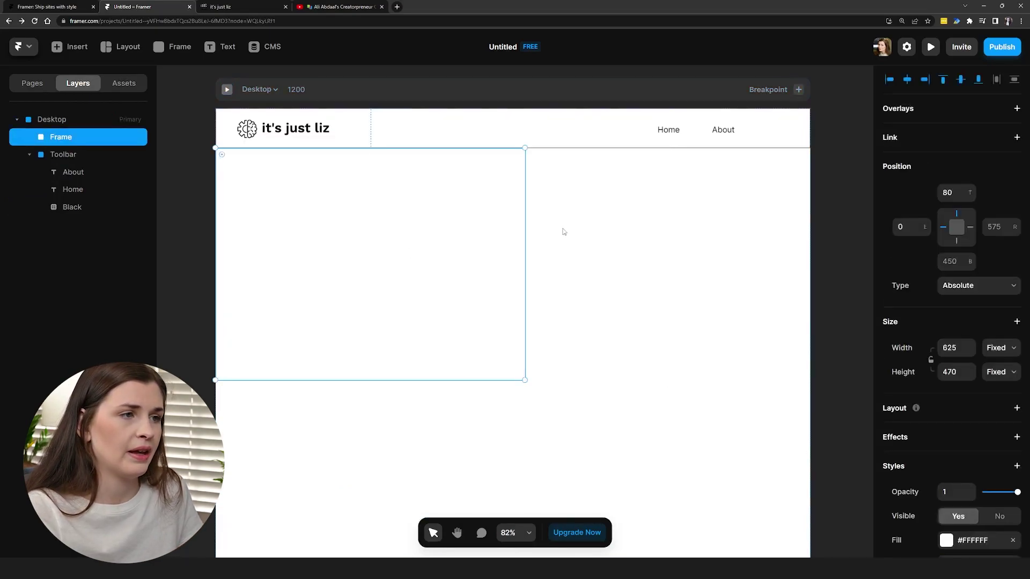
key("f")
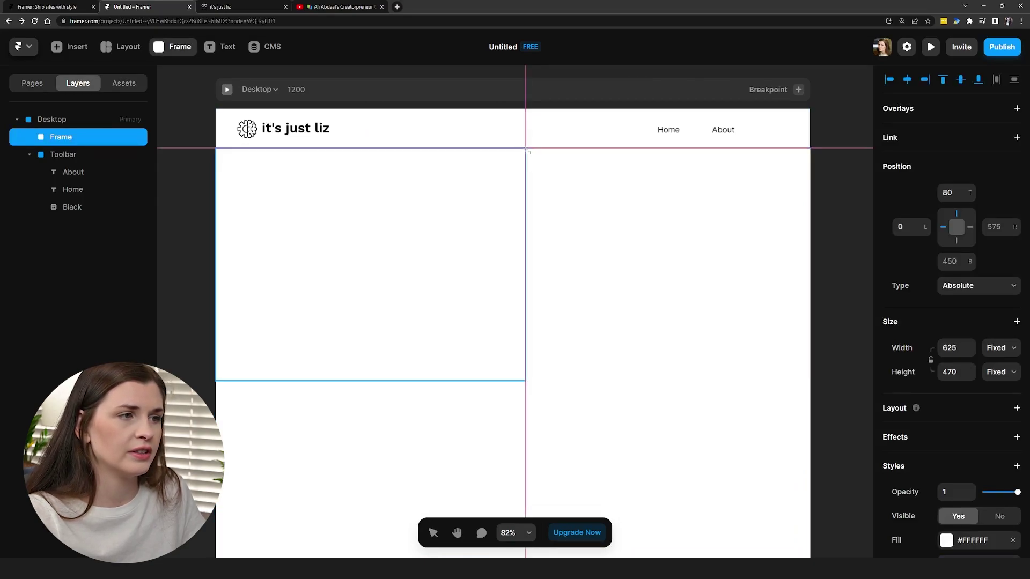
key("Escape")
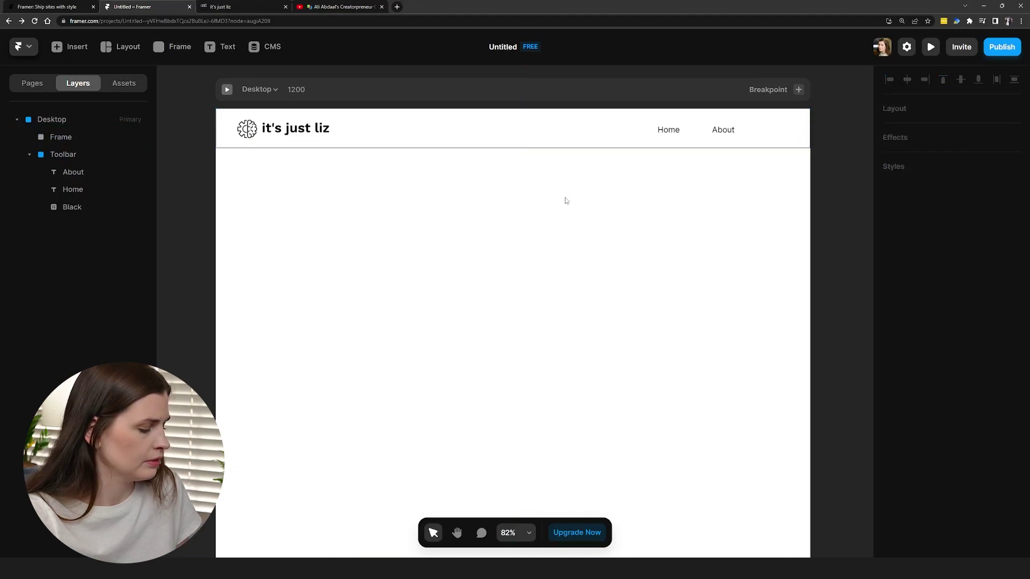
Draw a second frame right of the first below the toolbar and fill it white #FFFFFF
key("f")
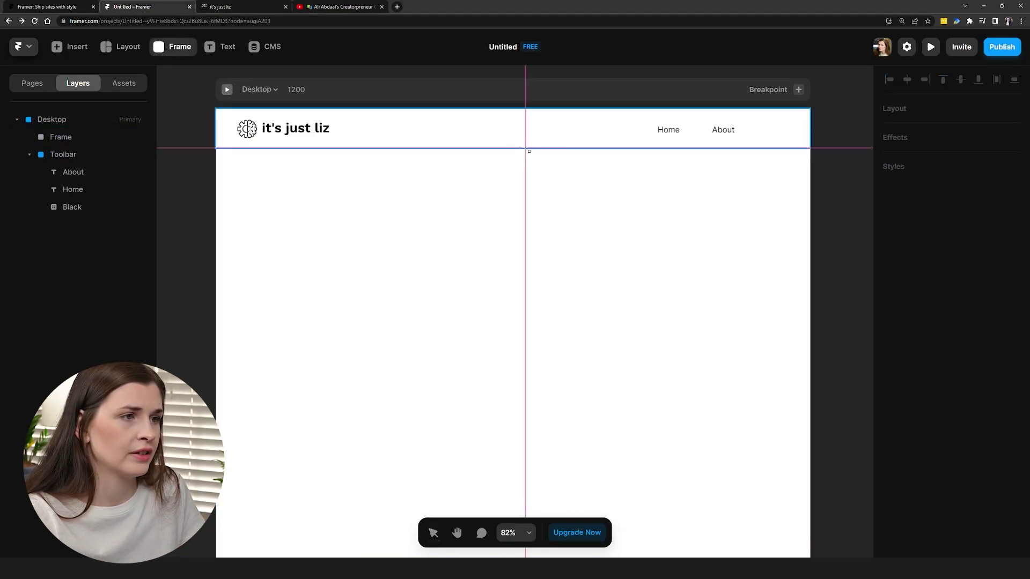
left_click_drag(525, 149, 810, 358)
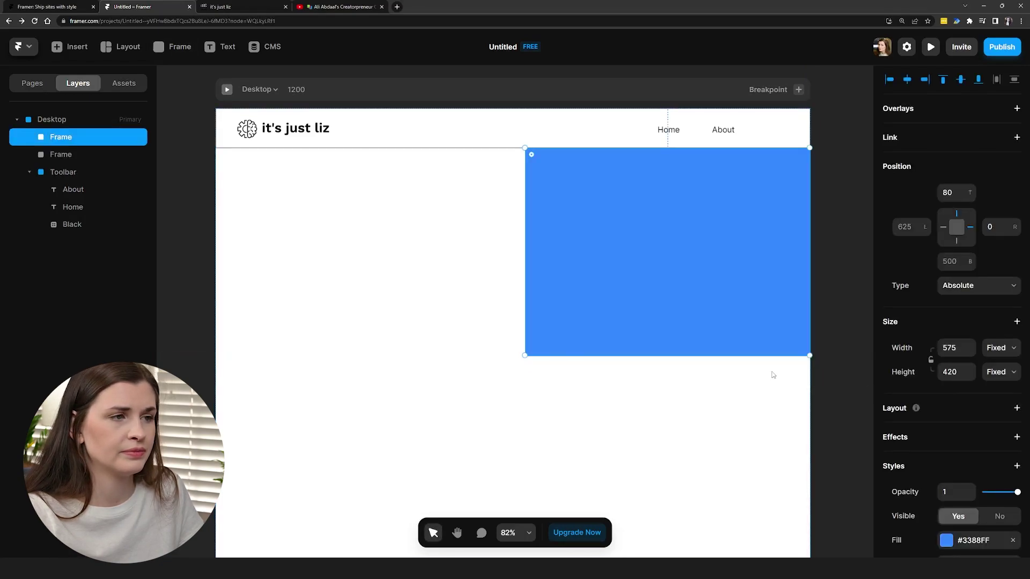
scroll(929, 460, "down", 2)
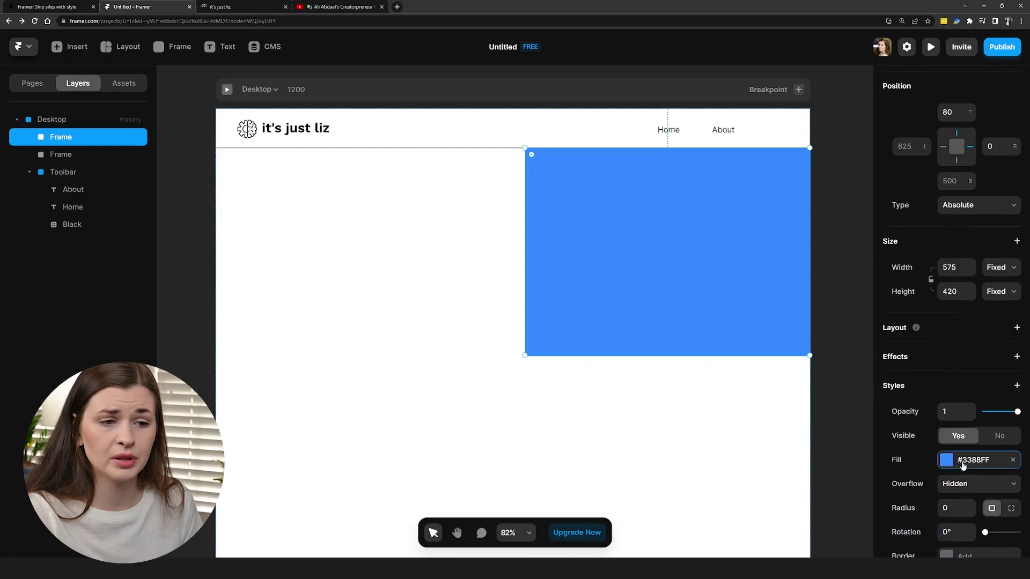
left_click(946, 460)
left_click_drag(826, 346, 716, 341)
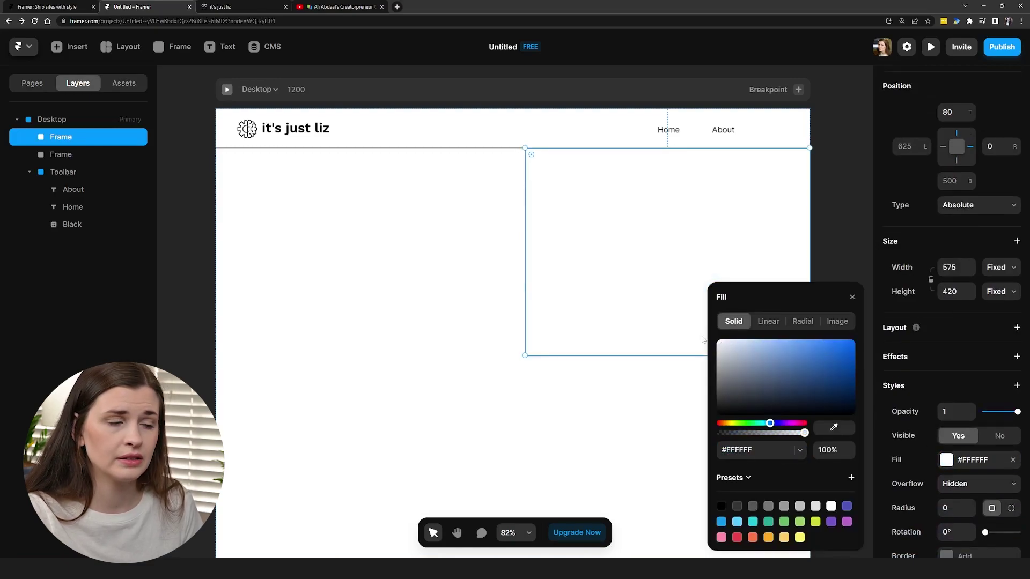
left_click(480, 420)
left_click(618, 289)
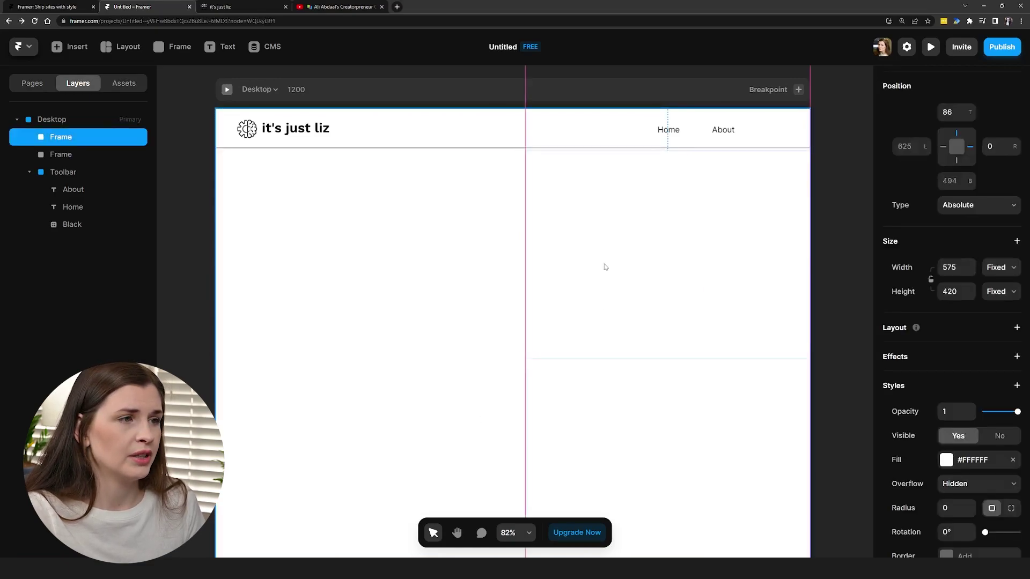
left_click(645, 411)
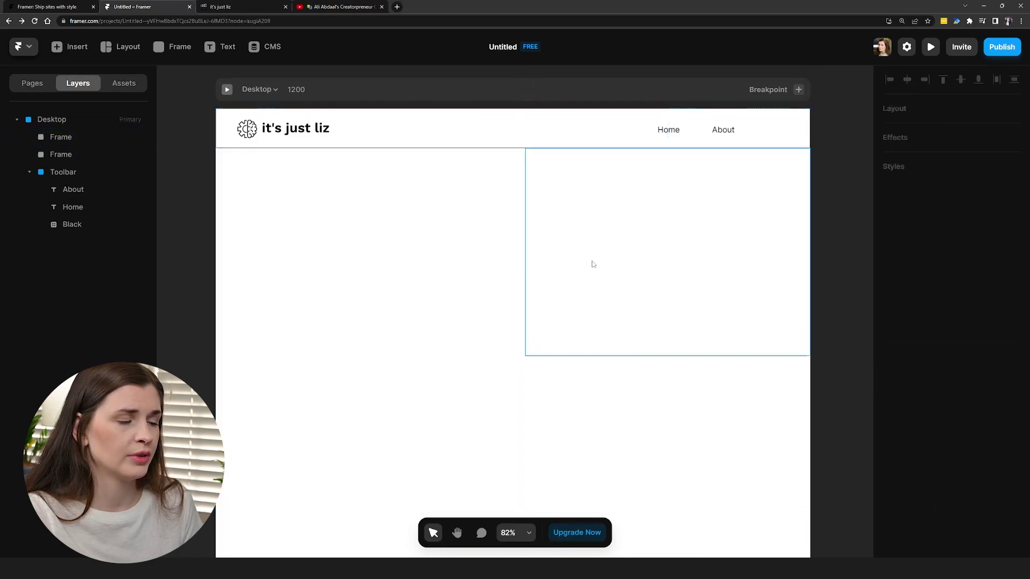
Stretch the right frame to 470 tall and compare its size with the left frame
left_click(636, 298)
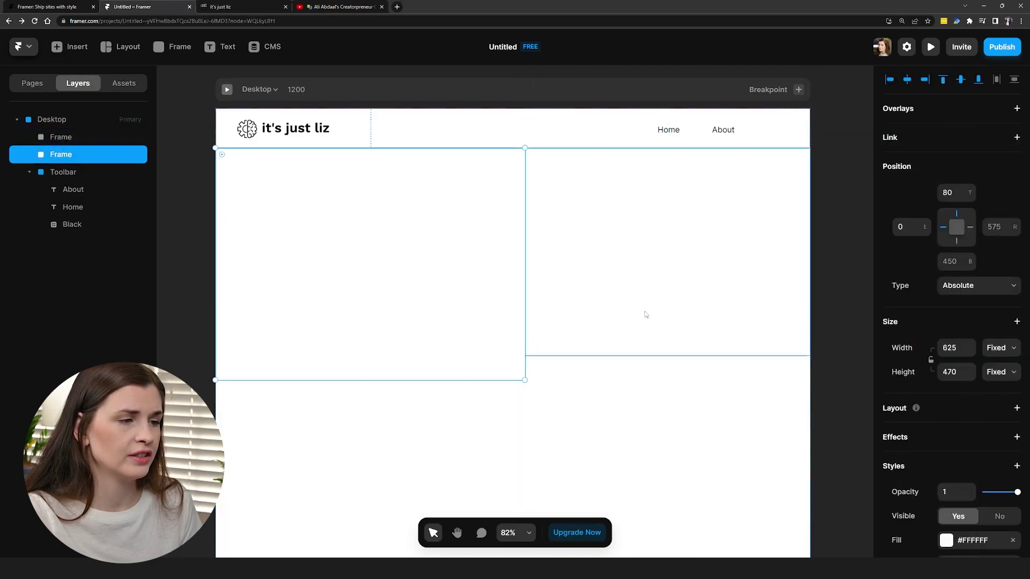
left_click_drag(645, 355, 644, 380)
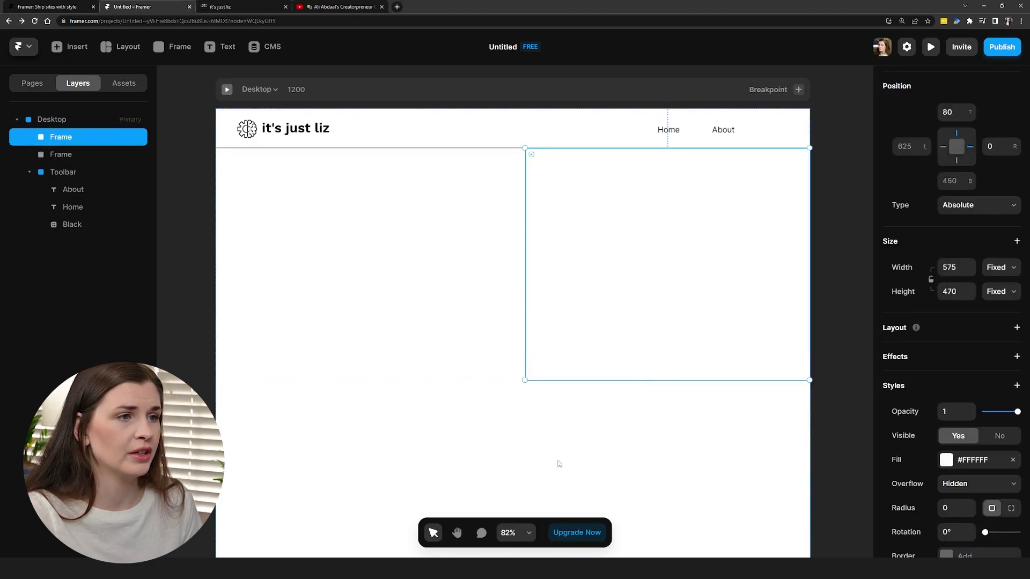
left_click(556, 465)
left_click(614, 315)
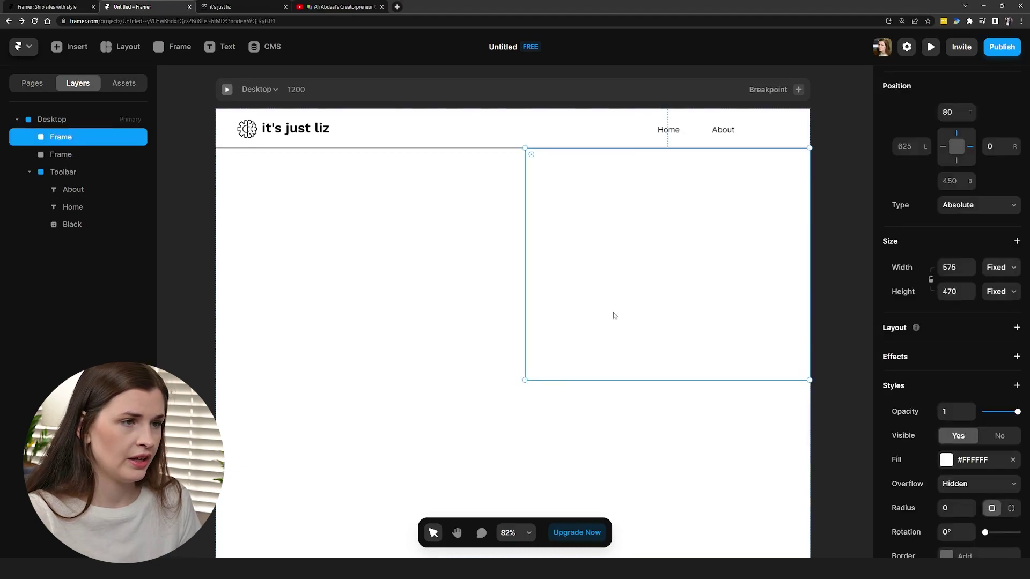
left_click_drag(611, 147, 612, 148)
left_click(374, 345)
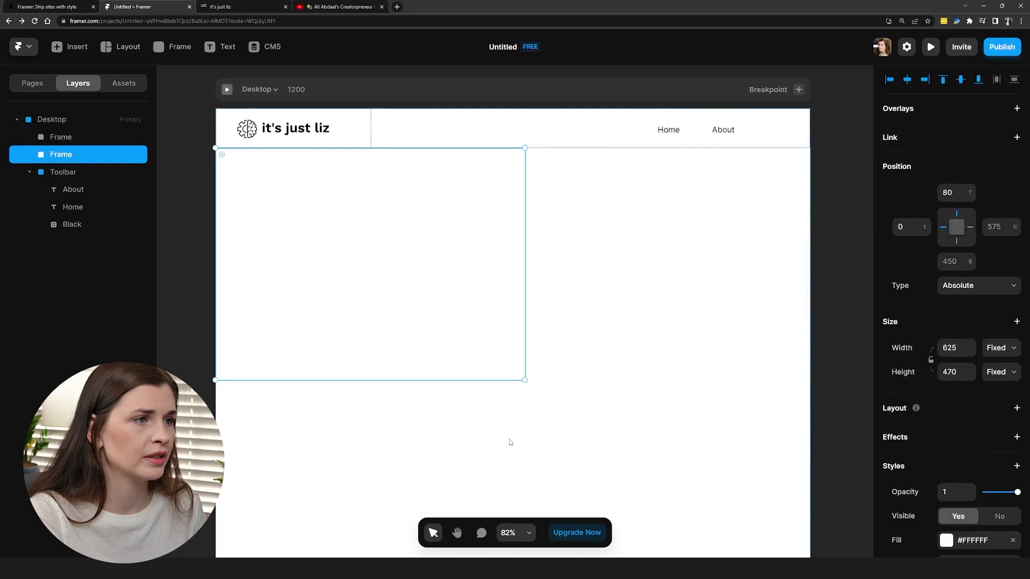
left_click(558, 466)
left_click(637, 301)
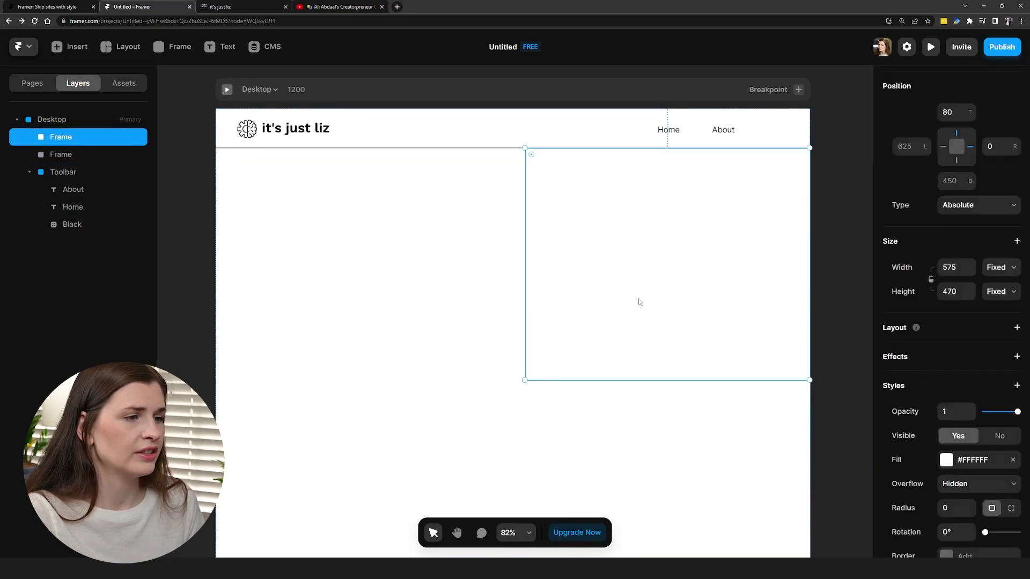
left_click(510, 284)
left_click(684, 303)
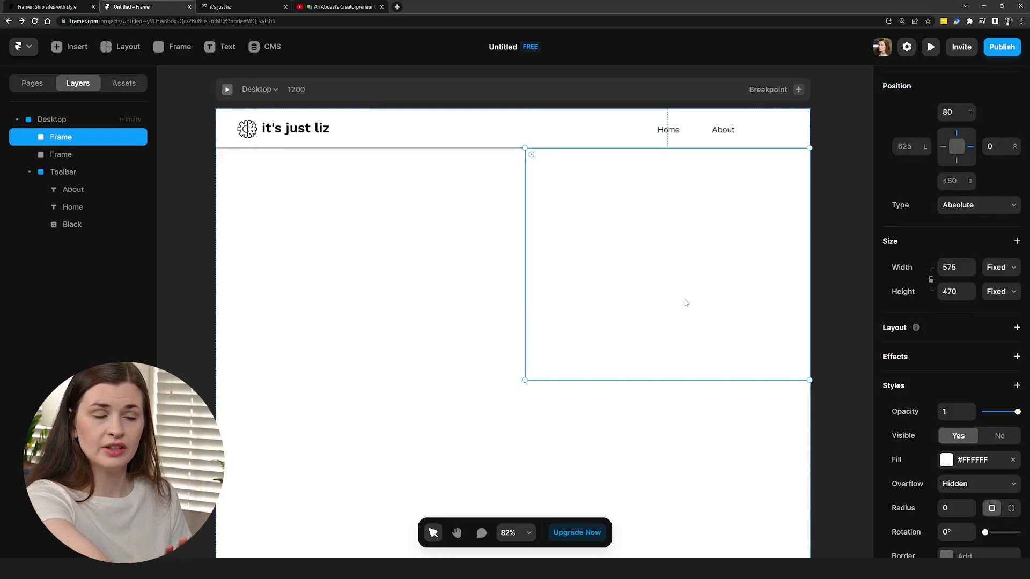
left_click(482, 289)
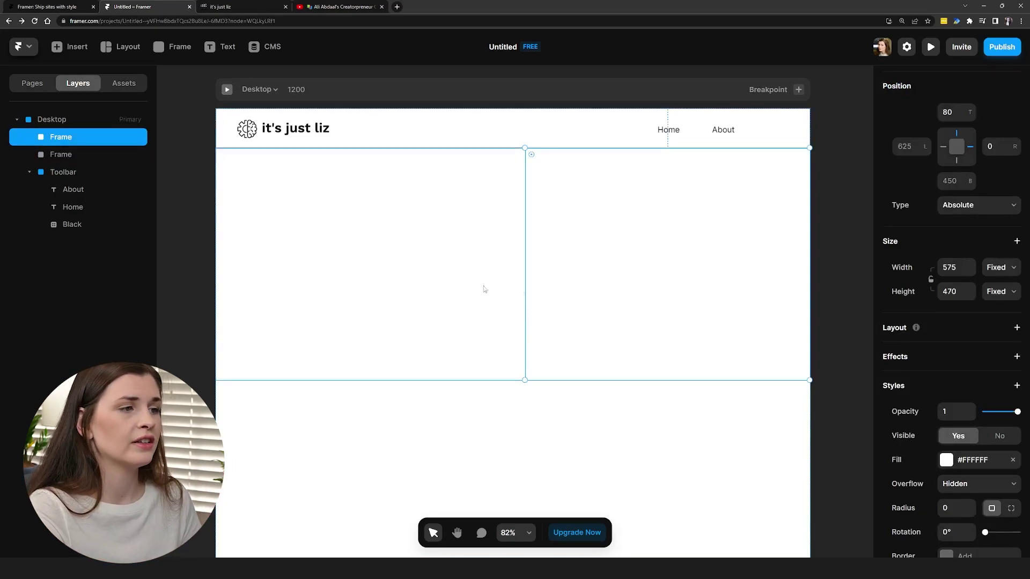
left_click(611, 246)
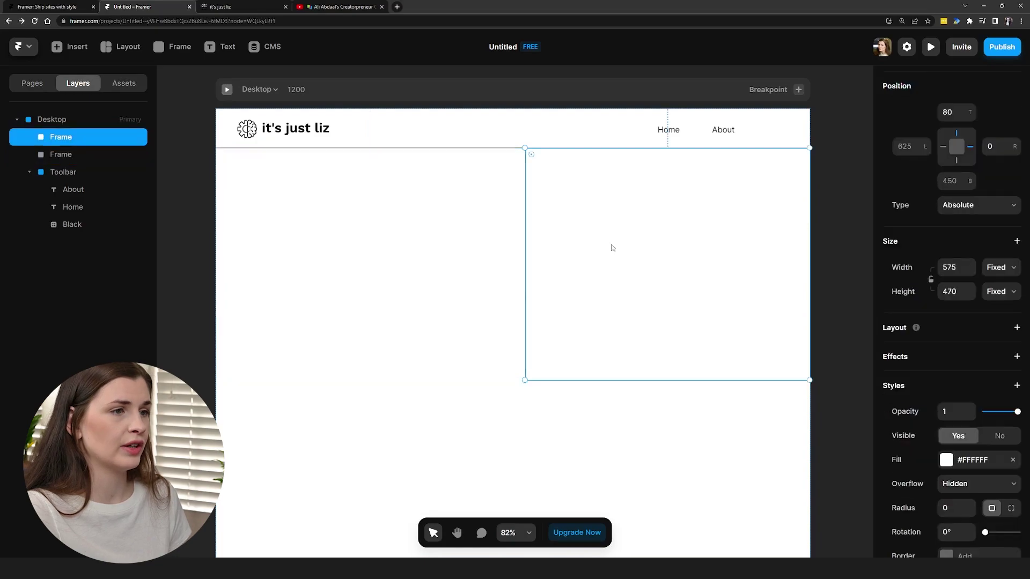
Rename the right frame to 'Video' and the left frame to 'Introduction'
double_click(69, 140)
type("VB")
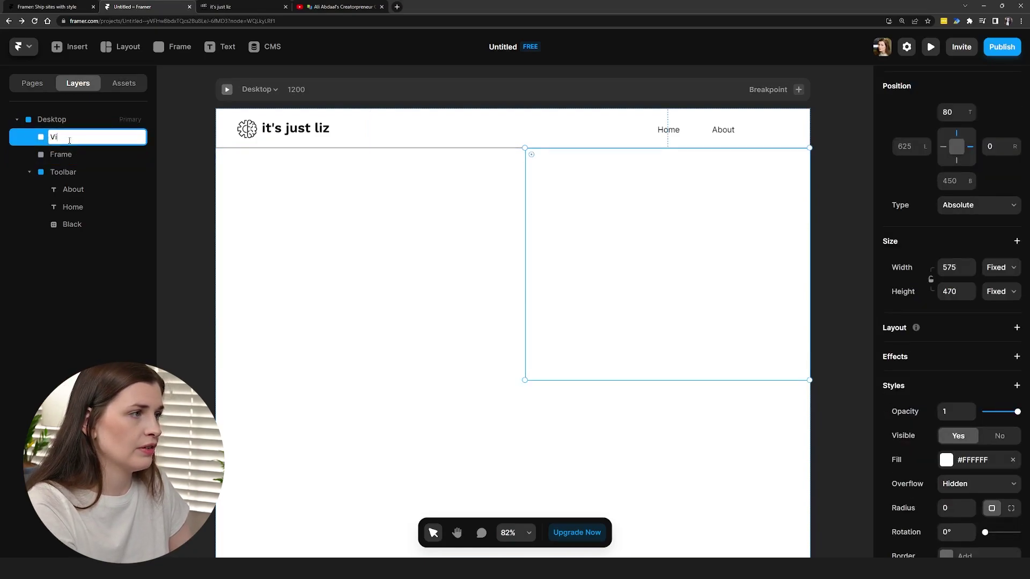
double_click(72, 155)
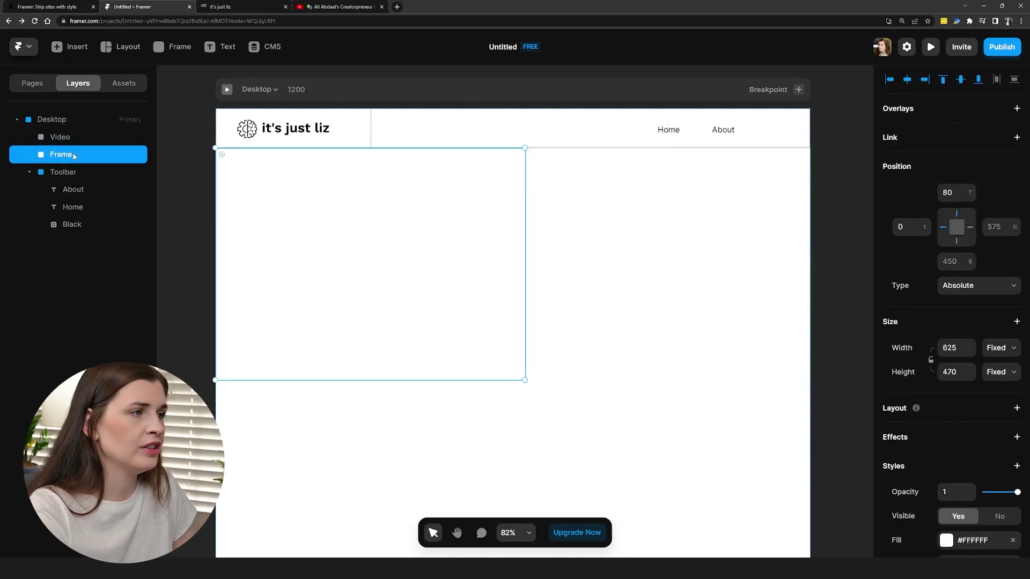
type("Introduction")
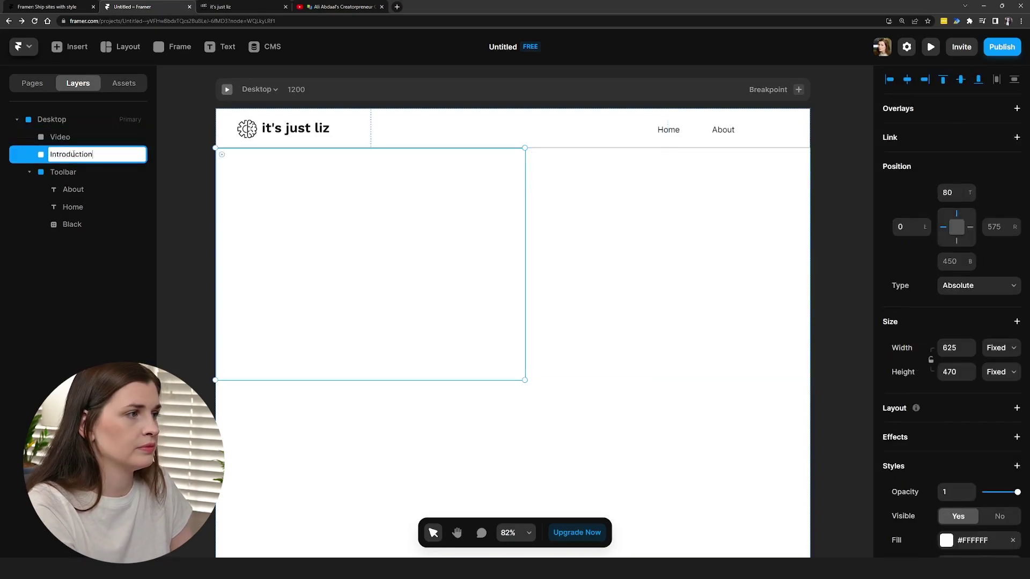
key("Return")
key("Escape")
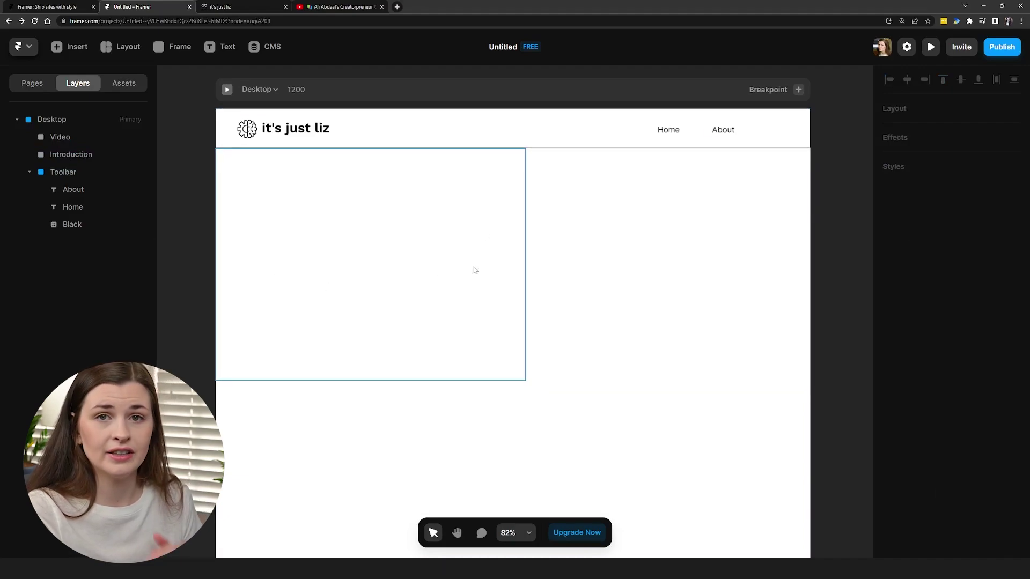
Insert a YouTube video embed inside the Video frame
left_click(571, 292)
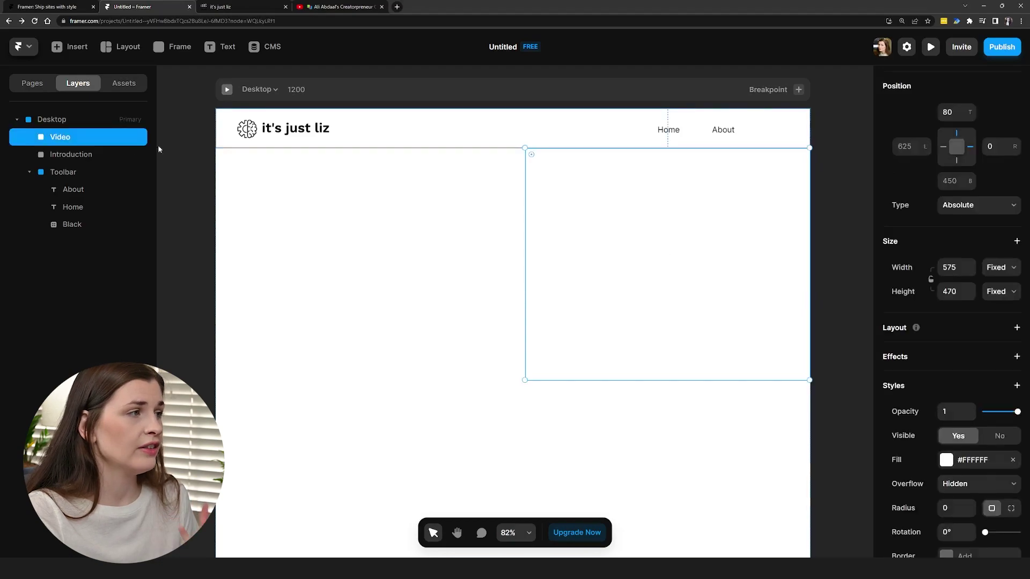
left_click(67, 47)
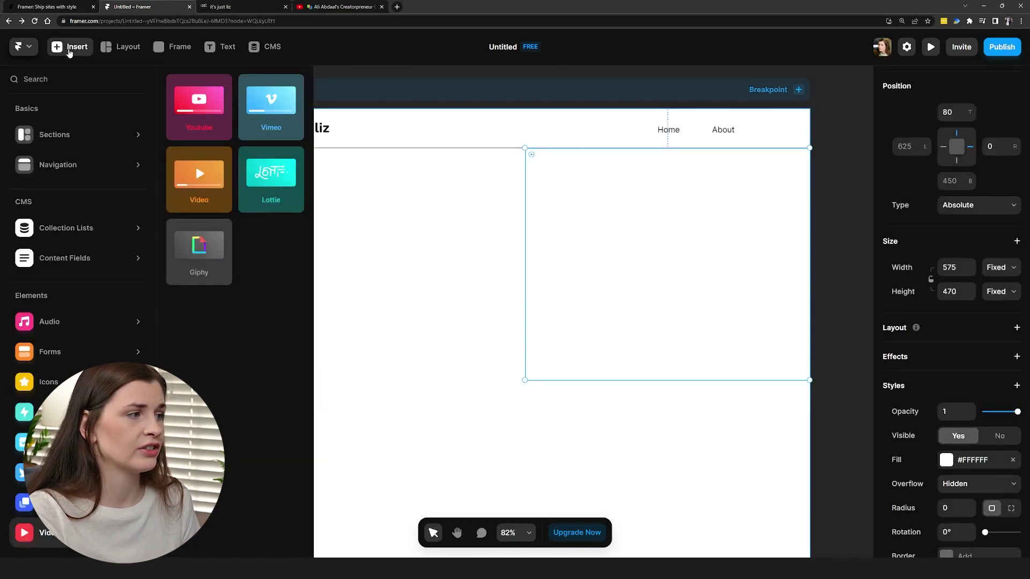
mouse_move(32, 532)
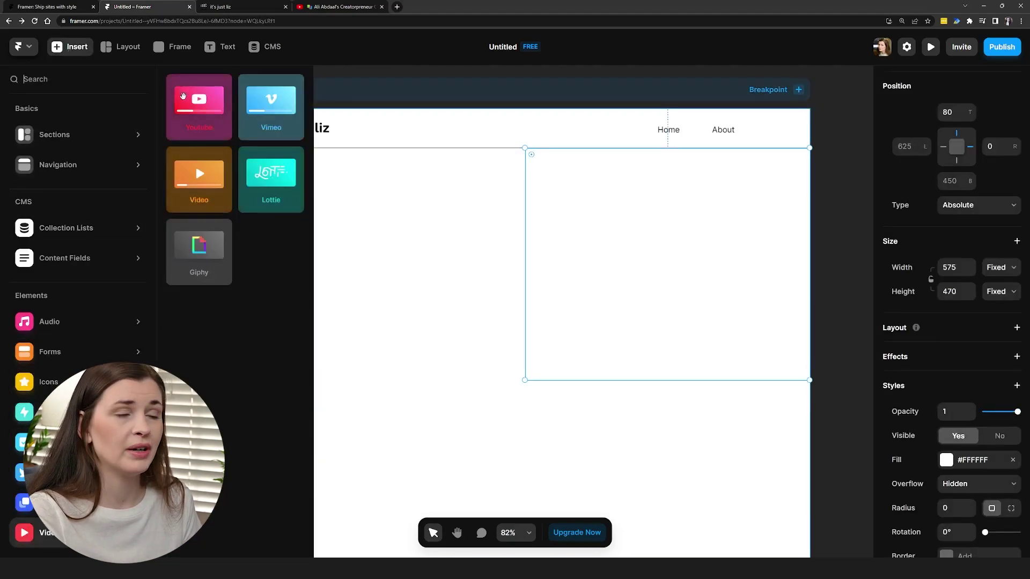
left_click_drag(189, 103, 668, 253)
key("Escape")
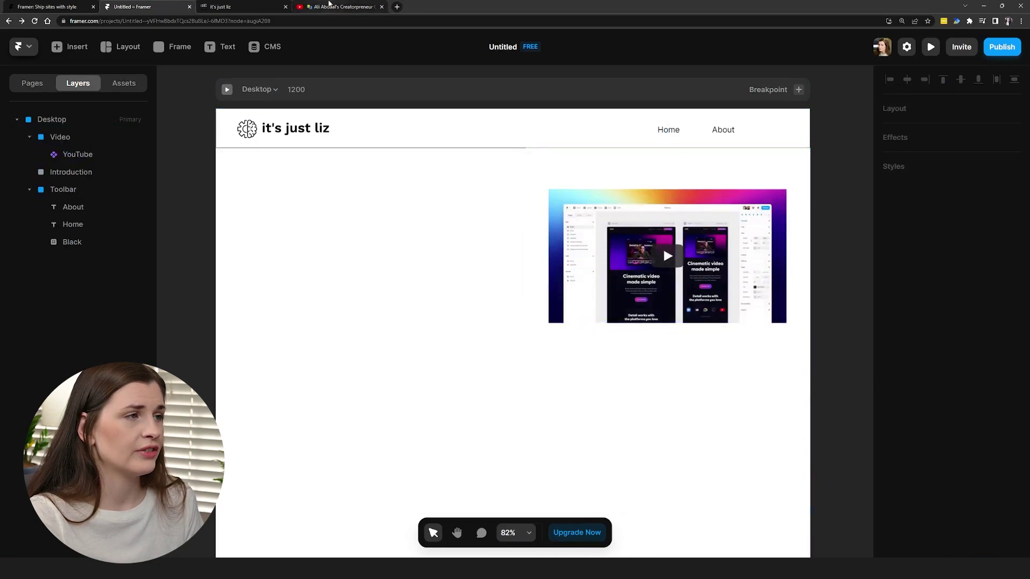
Copy the YouTube video's URL without the timestamp and paste it into the embed's Video field
left_click(330, 5)
left_click(197, 21)
left_click(197, 21)
left_click_drag(197, 21, 70, 32)
key("ctrl+c")
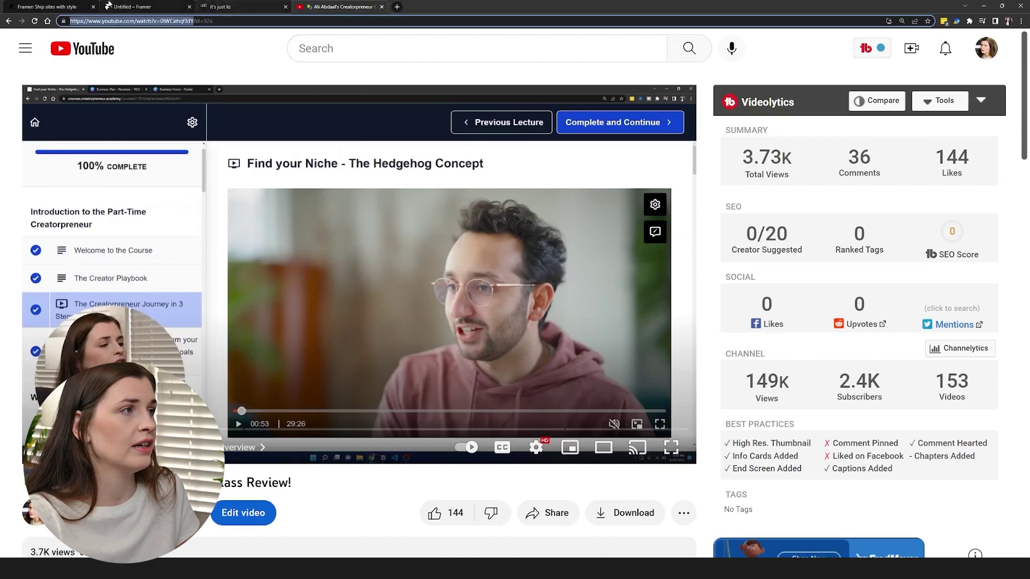
left_click(109, 7)
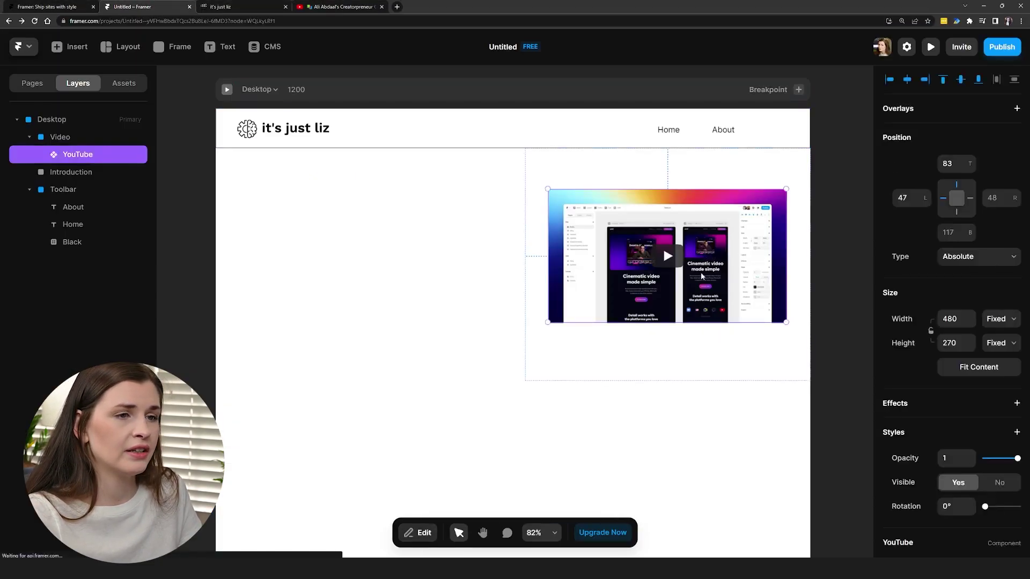
scroll(955, 241, "down", 5)
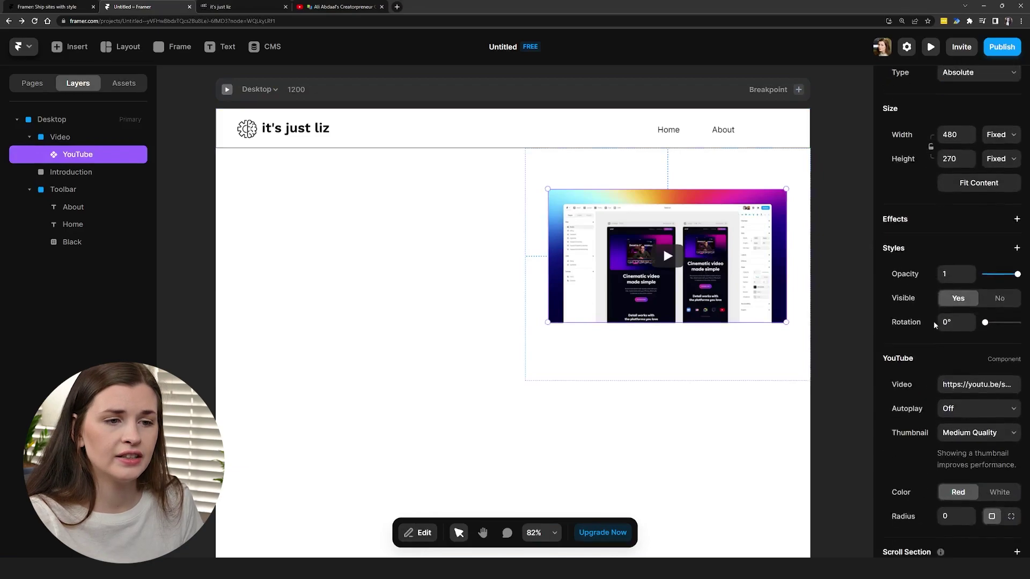
left_click(964, 310)
key("ctrl+v")
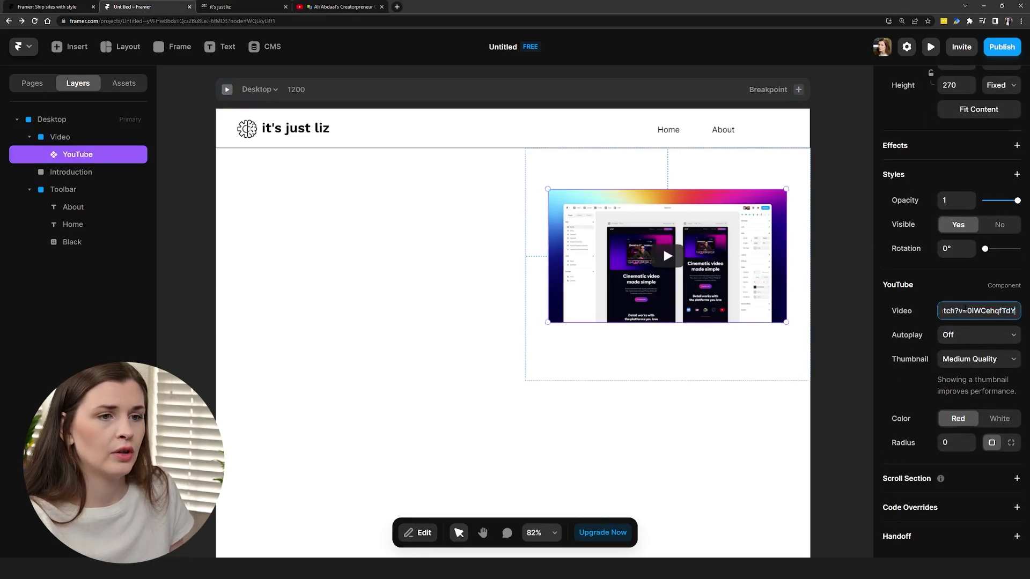
left_click(858, 260)
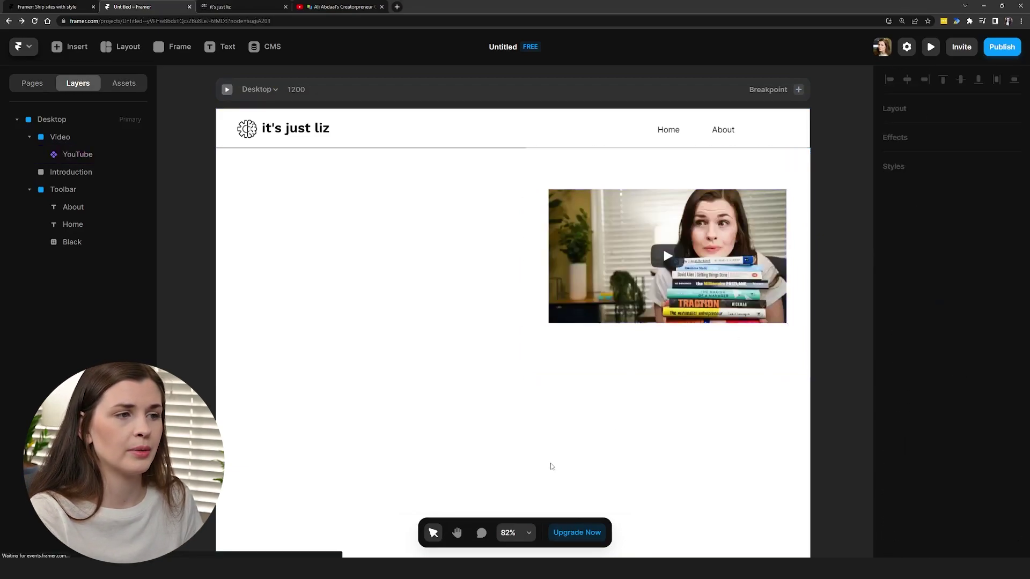
left_click(374, 293)
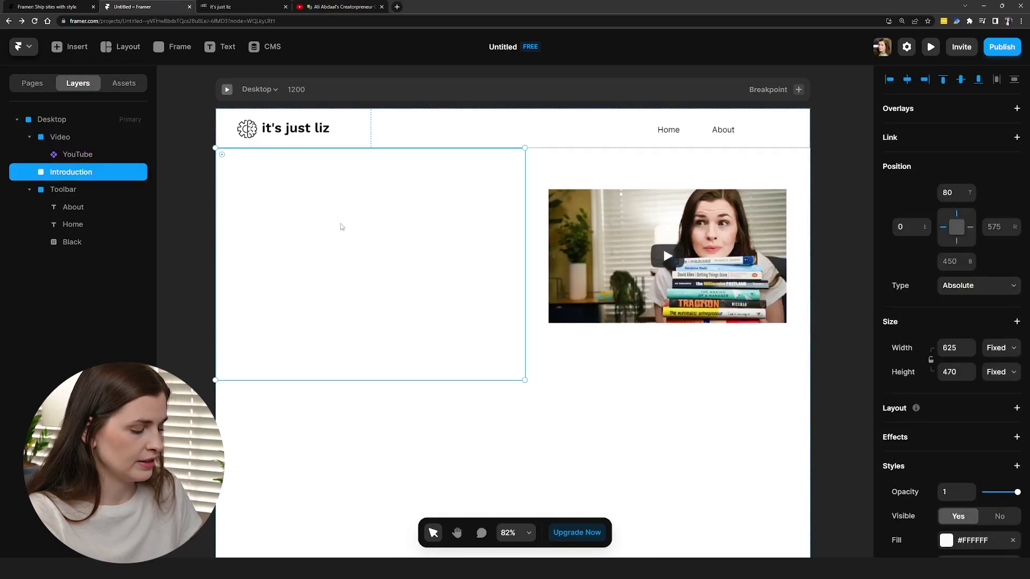
Add a 'Hey!' heading text box in Introduction, copied from the live site
key("t")
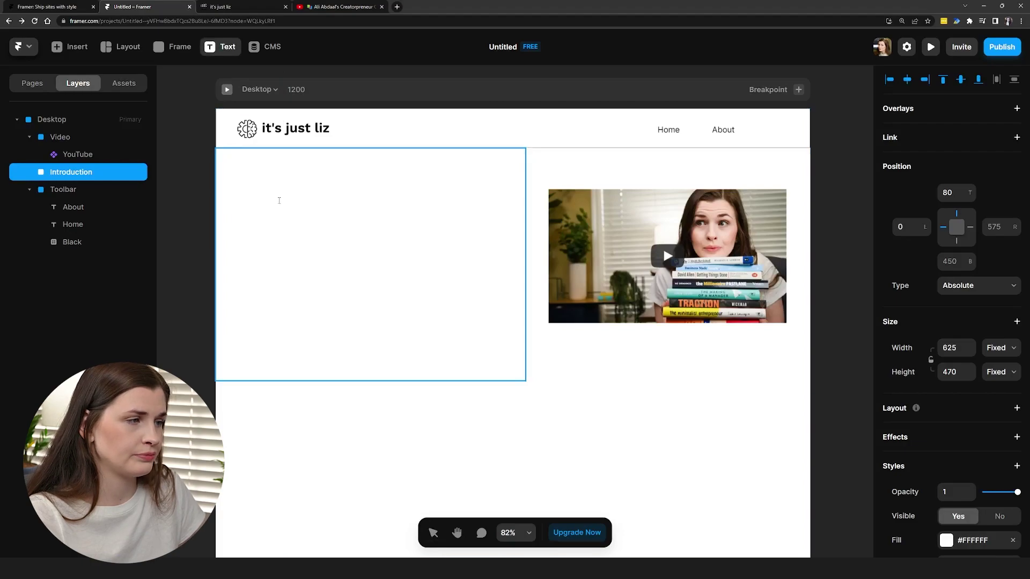
left_click_drag(246, 186, 464, 221)
left_click(229, 7)
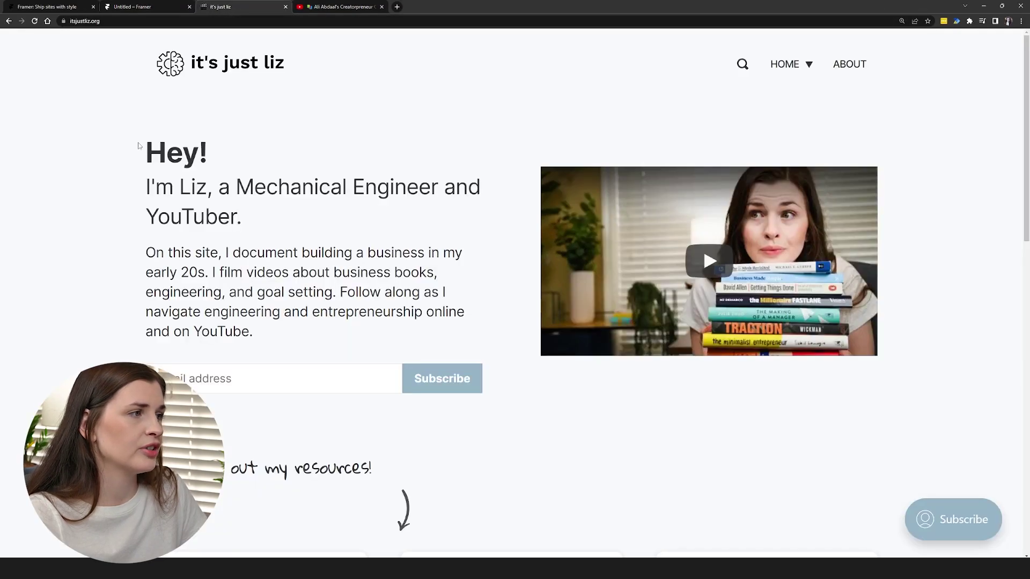
left_click_drag(155, 147, 232, 151)
key("ctrl+c")
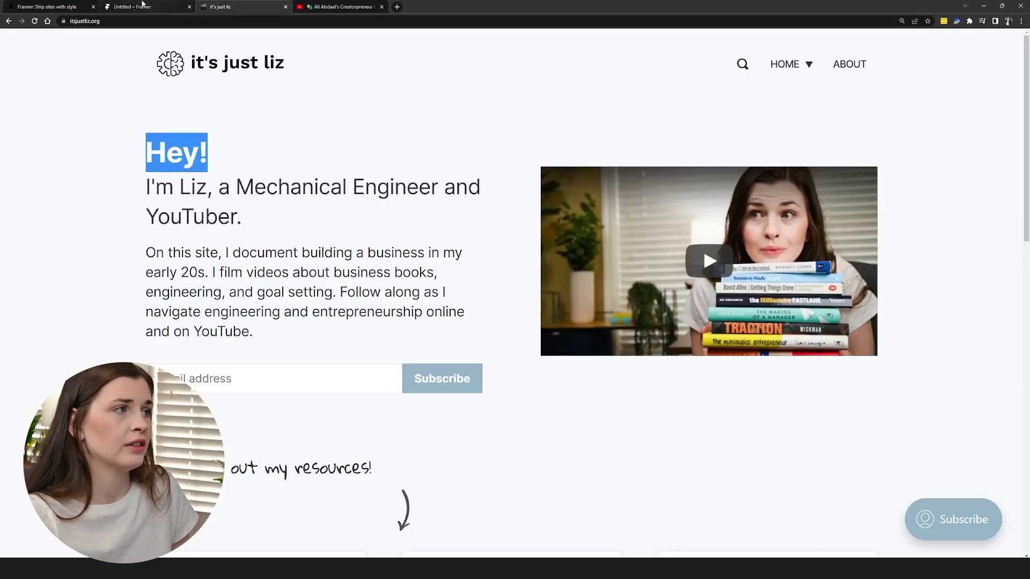
left_click(141, 7)
key("ctrl+v")
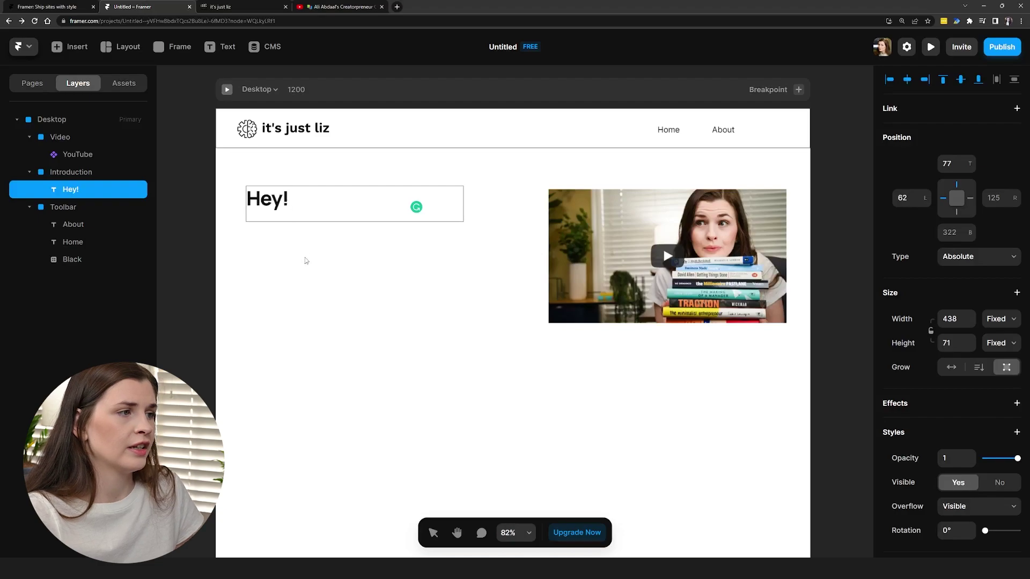
left_click(264, 264)
Add the 'I'm Liz…' introduction sentence in a second text box below the heading
key("t")
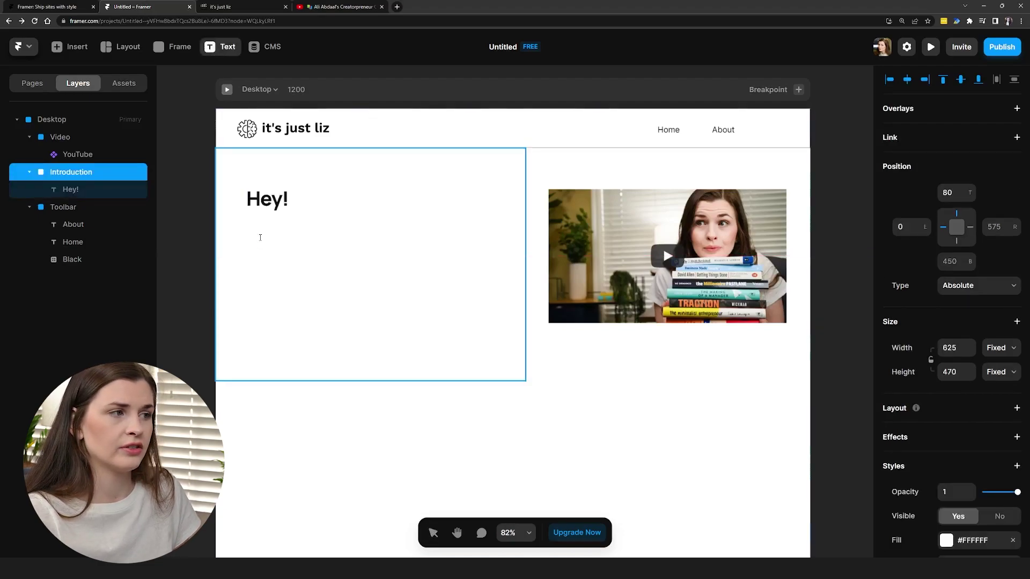
left_click_drag(246, 230, 447, 264)
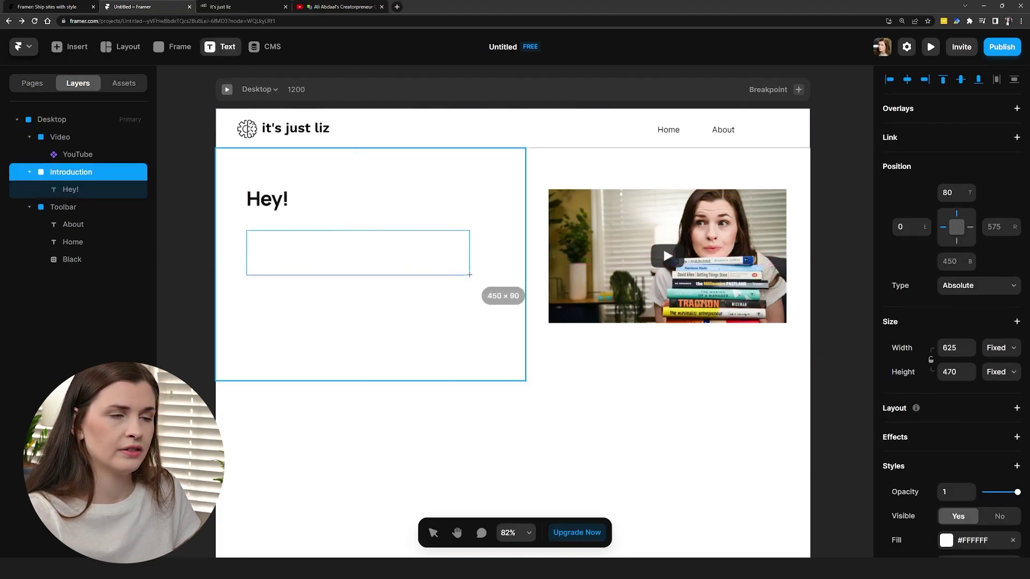
left_click_drag(469, 275, 469, 275)
left_click(240, 6)
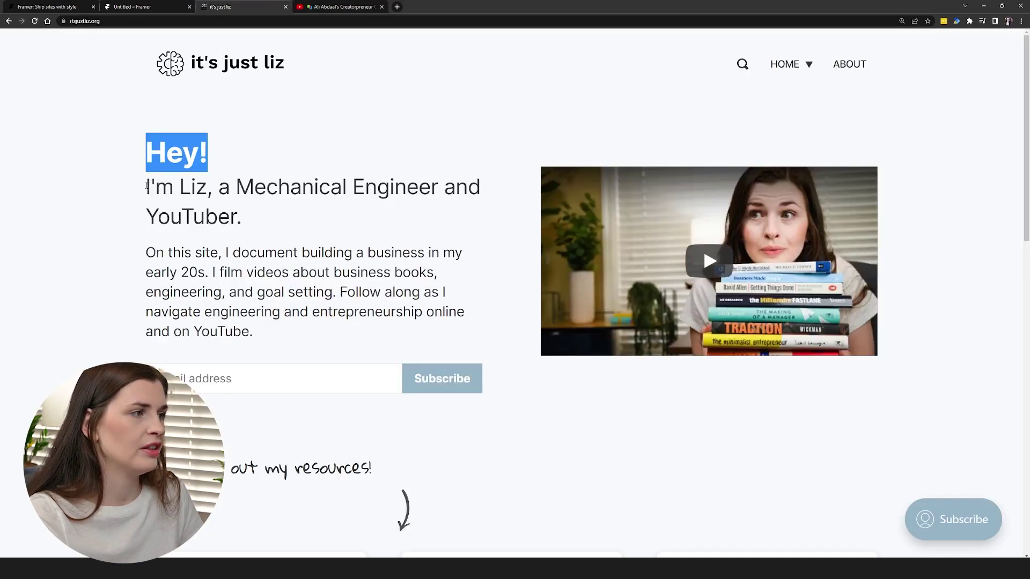
left_click_drag(147, 186, 245, 222)
key("ctrl+c")
left_click(134, 7)
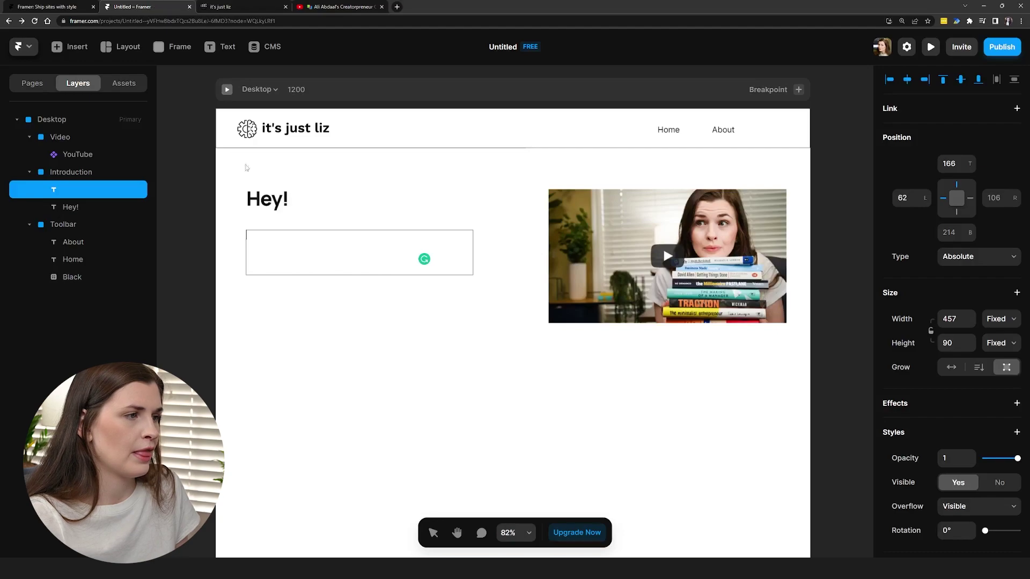
key("ctrl+v")
key("Escape")
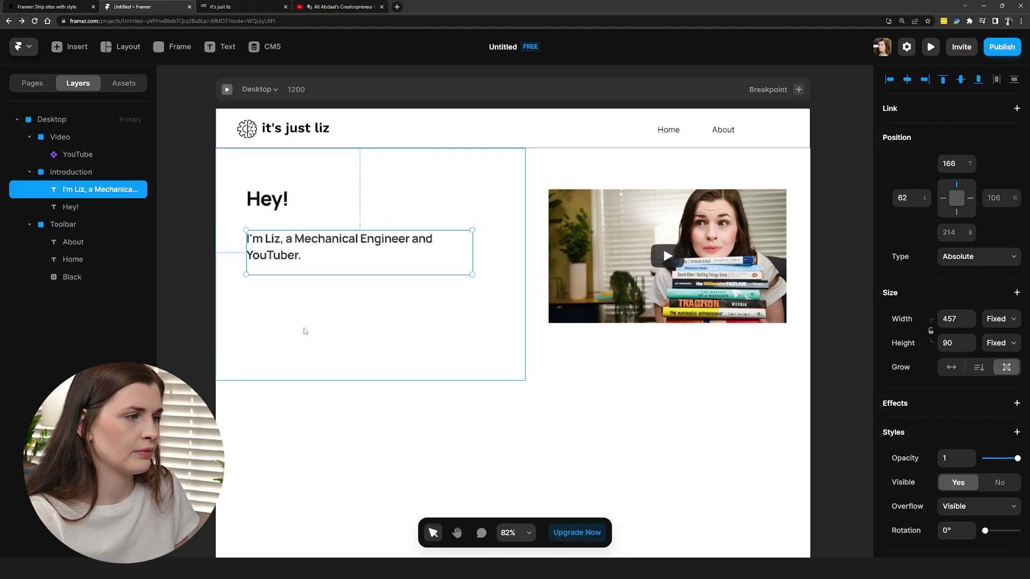
Paste the old site's intro paragraph into a third text box and narrow it to rewrap
key("t")
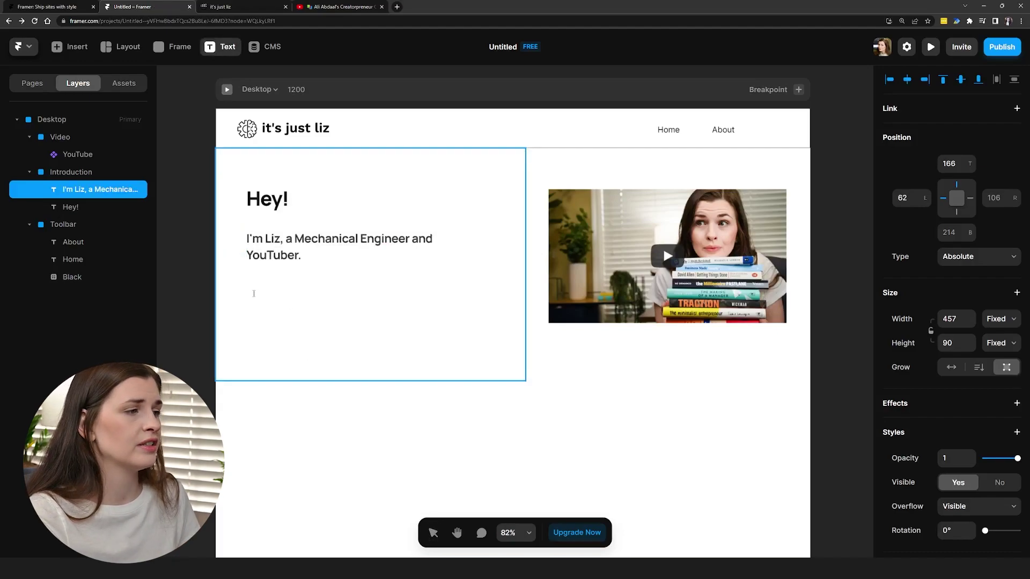
left_click_drag(247, 288, 477, 353)
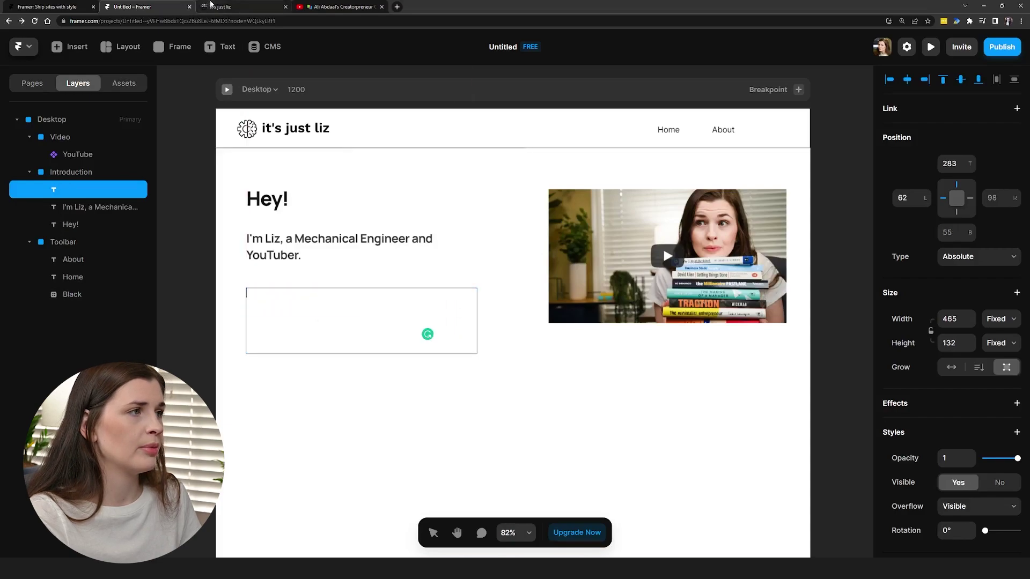
left_click(220, 7)
left_click_drag(147, 249, 294, 337)
key("ctrl+c")
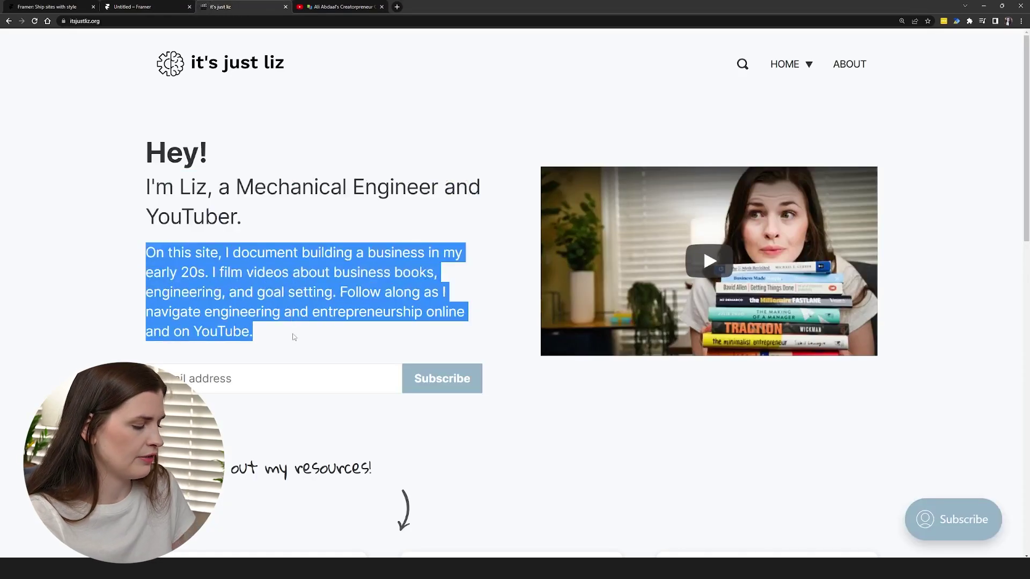
left_click(145, 5)
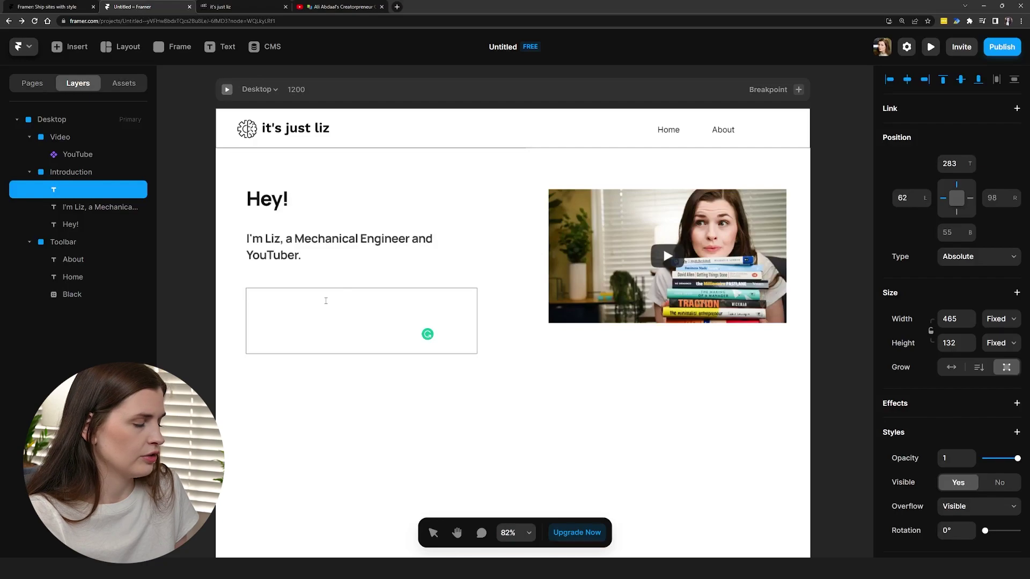
key("ctrl+v")
key("Escape")
left_click_drag(476, 352, 464, 354)
Give the Toolbar frame a horizontal Stack layout with a 10 px gap
left_click(644, 453)
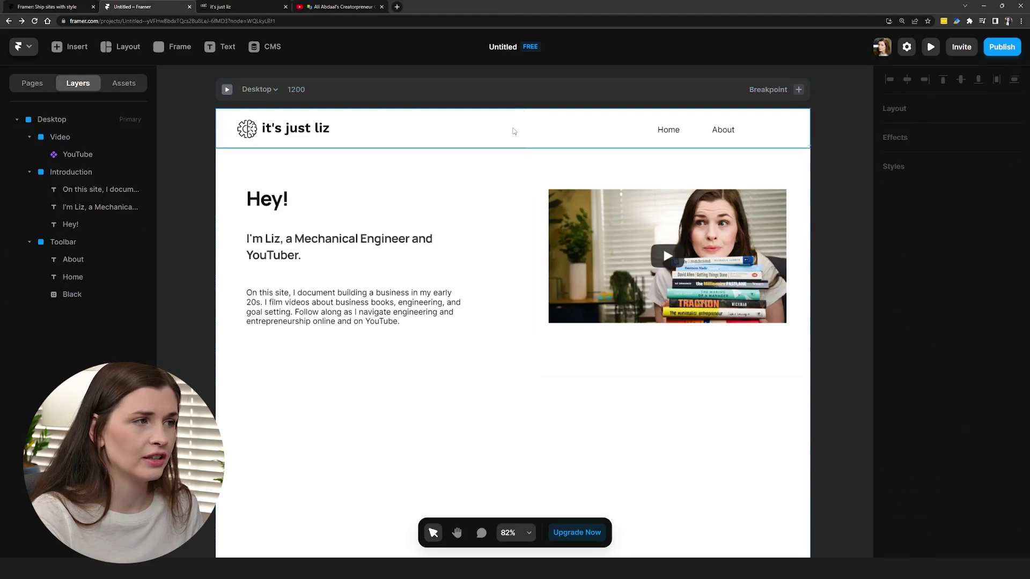
left_click(510, 131)
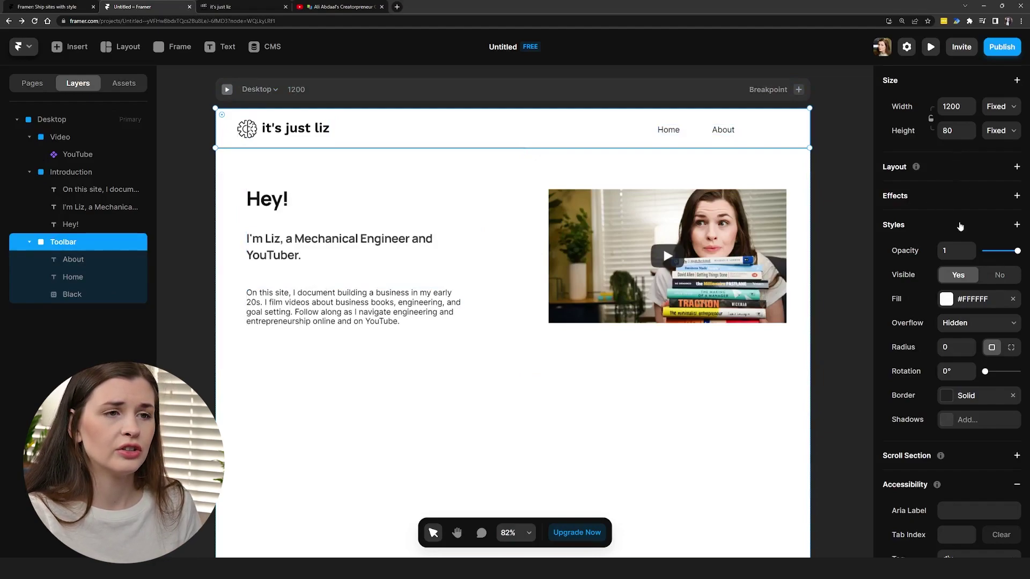
left_click(959, 169)
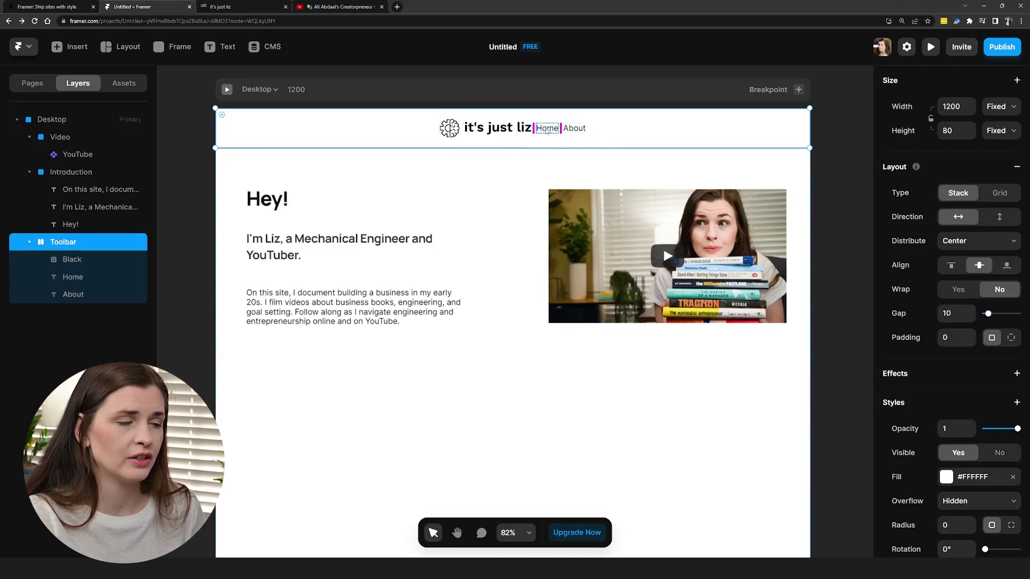
Draw a small frame beside the Home link and fill it white (#FFFFFF)
key("f")
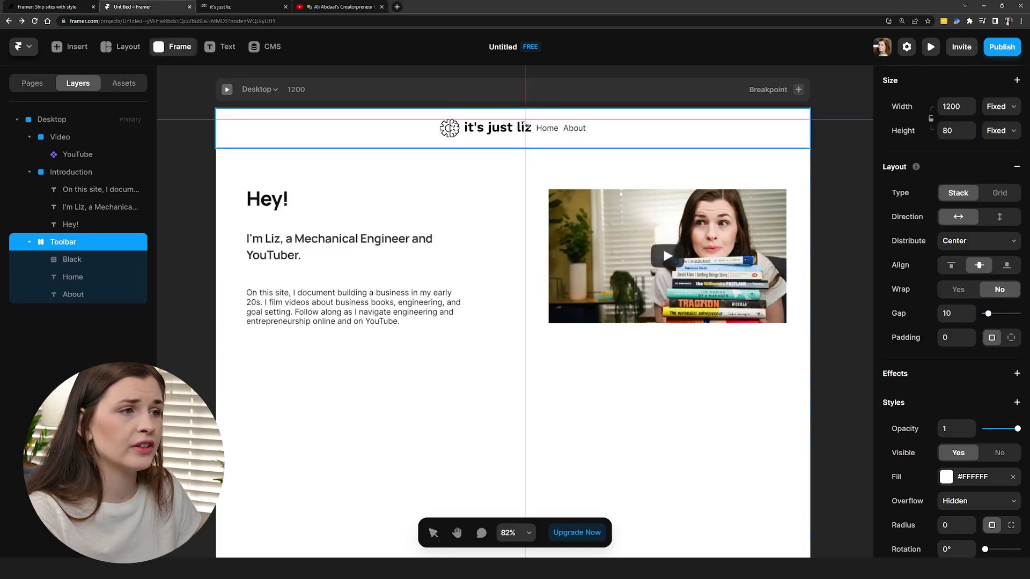
left_click_drag(521, 119, 546, 138)
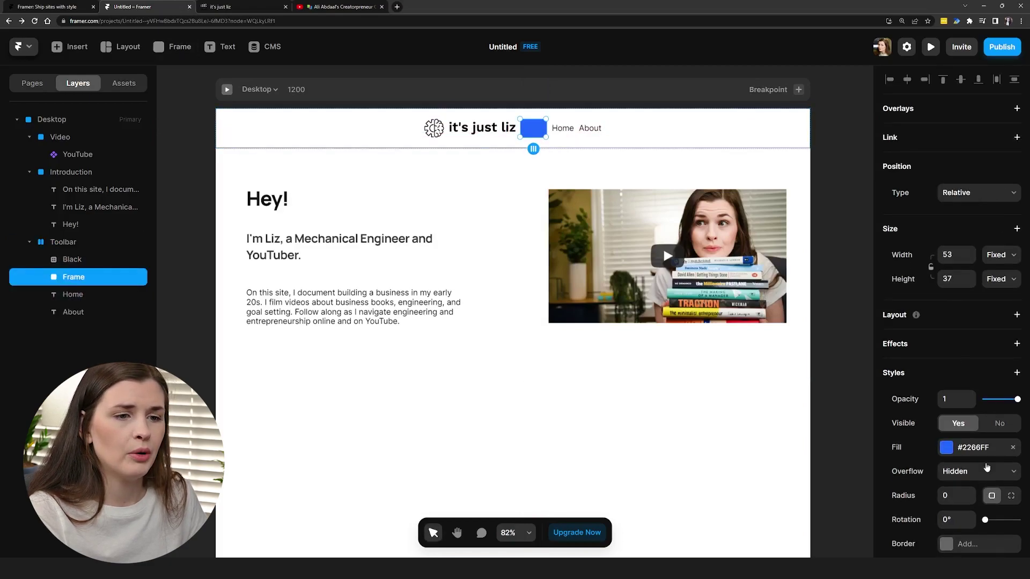
left_click(976, 448)
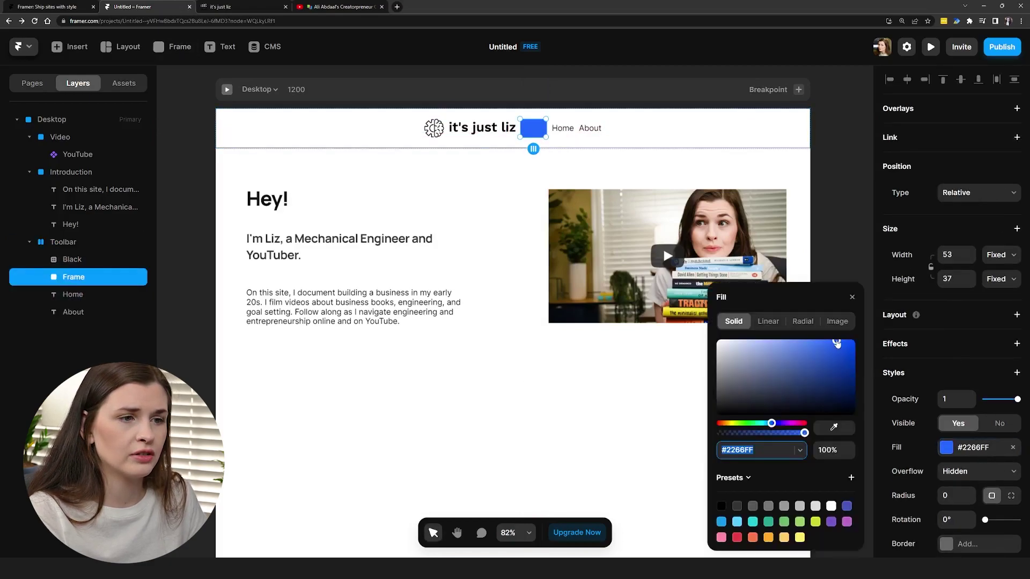
left_click_drag(836, 341, 692, 332)
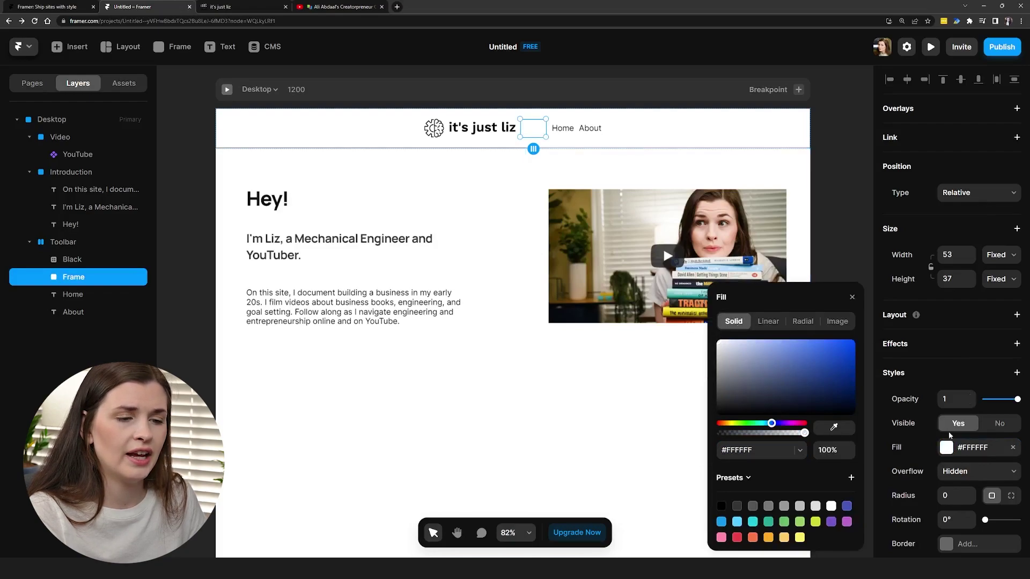
Set the spacer frame's width and height to 1fr so it fills the free space
left_click(959, 257)
type("1fr")
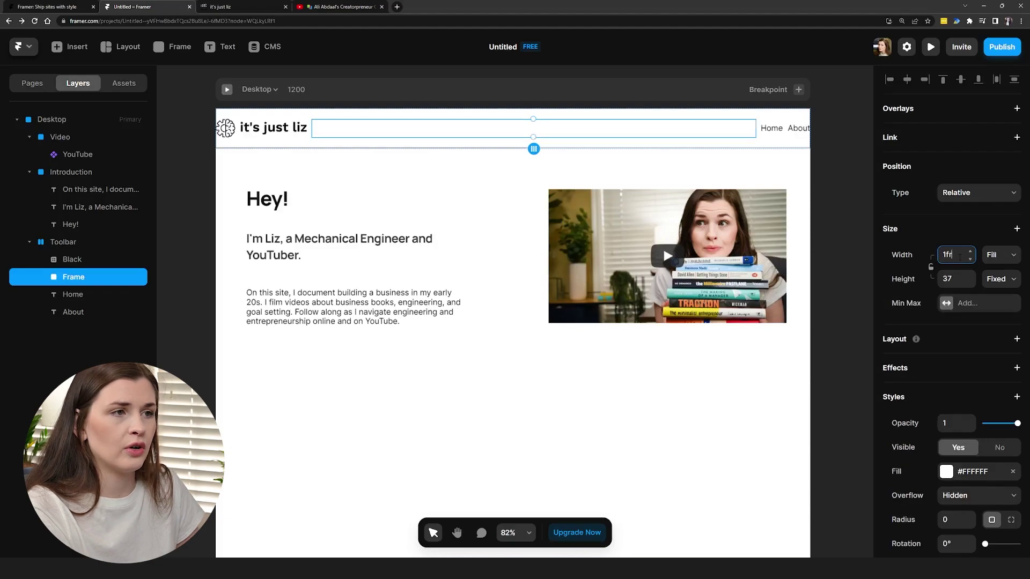
left_click(953, 279)
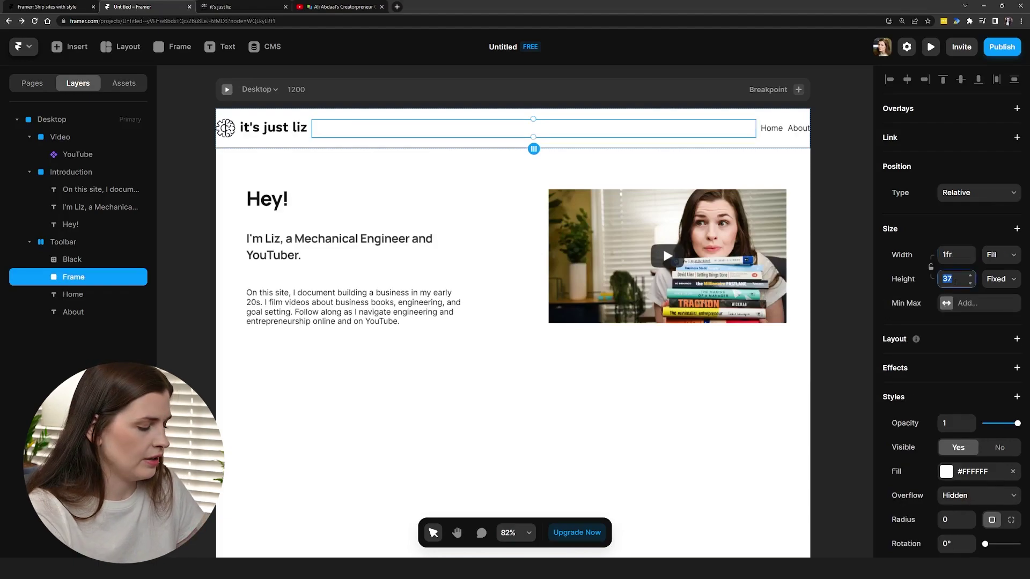
type("1fr")
key("Return")
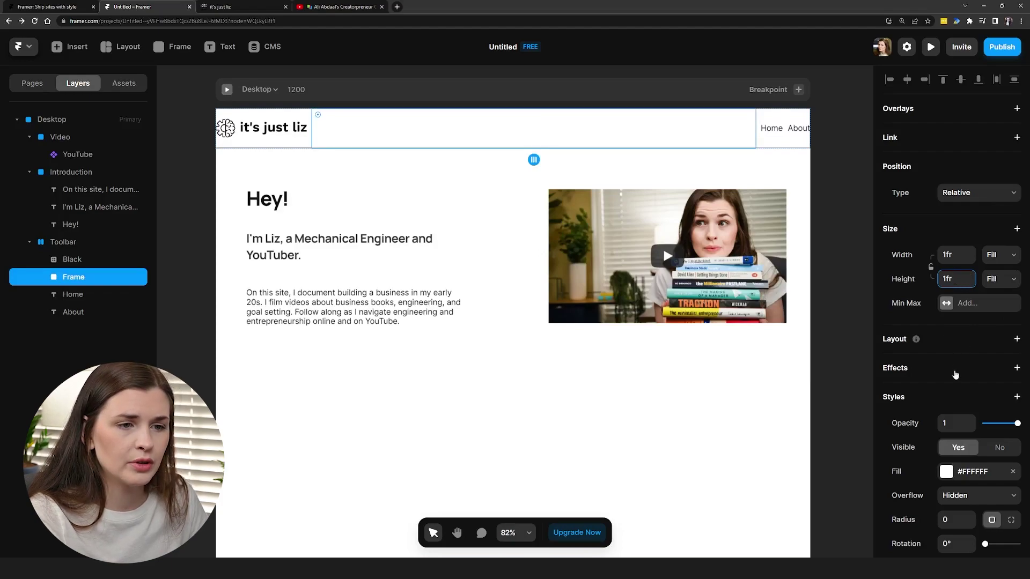
scroll(964, 489, "down", 3)
scroll(959, 330, "up", 3)
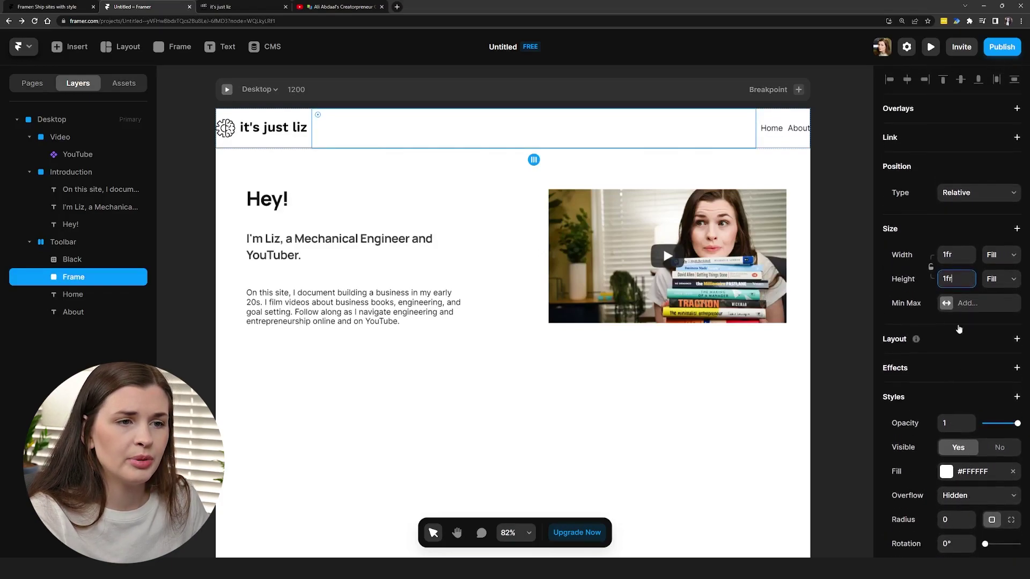
scroll(967, 341, "down", 4)
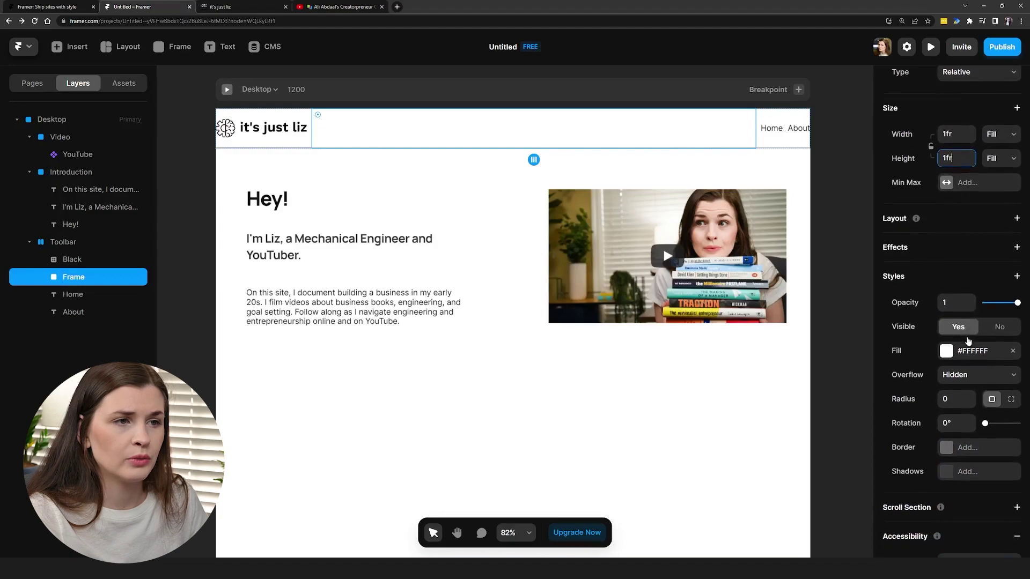
Raise the whole toolbar's padding to 55
left_click(790, 141)
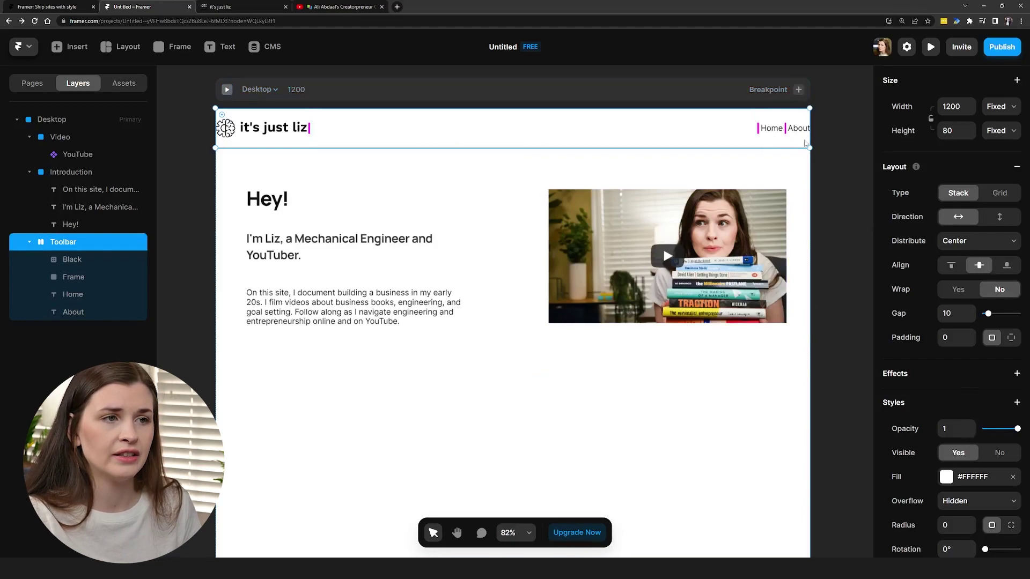
triple_click(970, 334)
left_click_drag(970, 336, 969, 337)
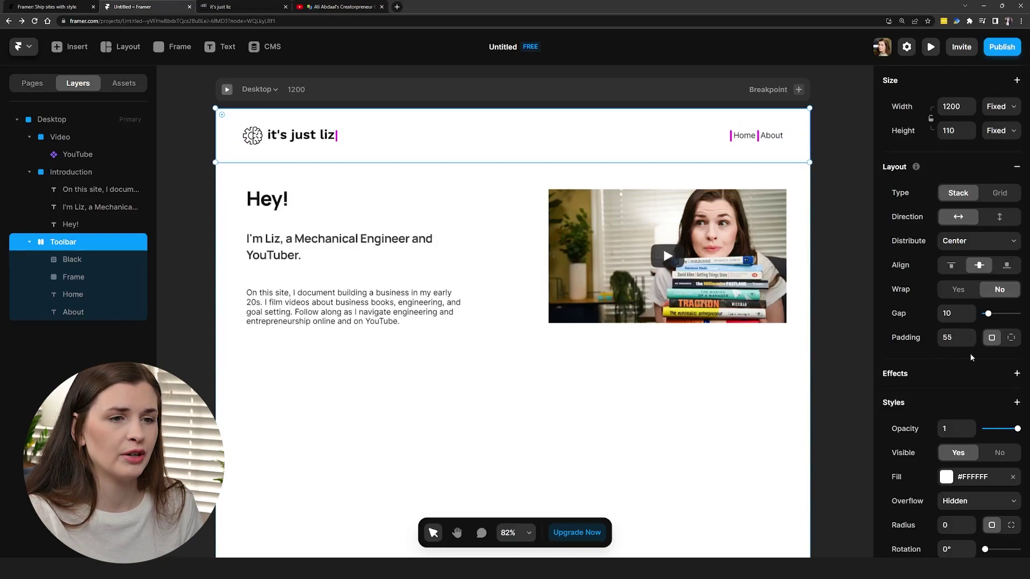
Reselect the Toolbar frame after checking the Home link, and bring up the command search
left_click(743, 137)
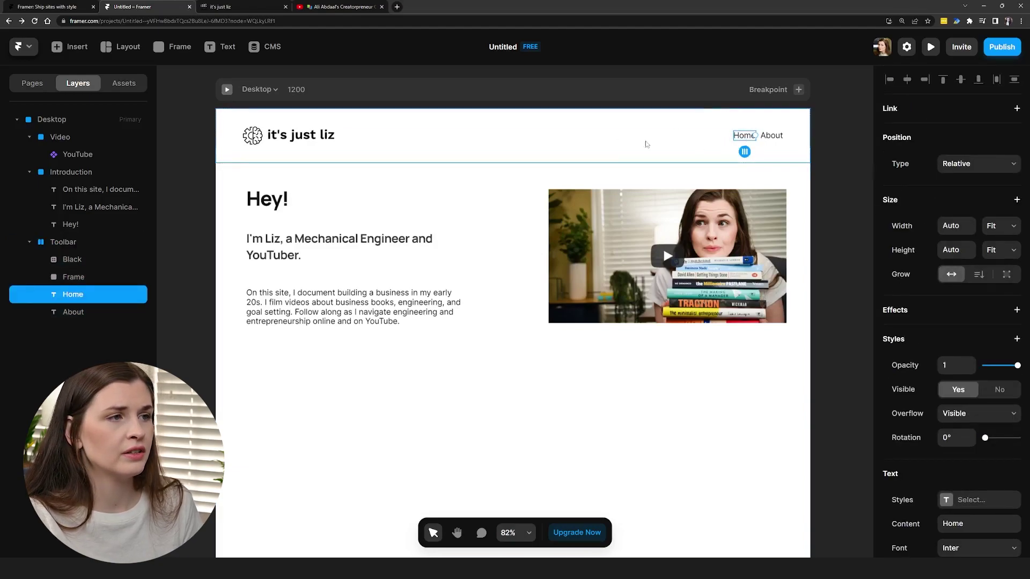
key("Escape")
left_click(444, 204)
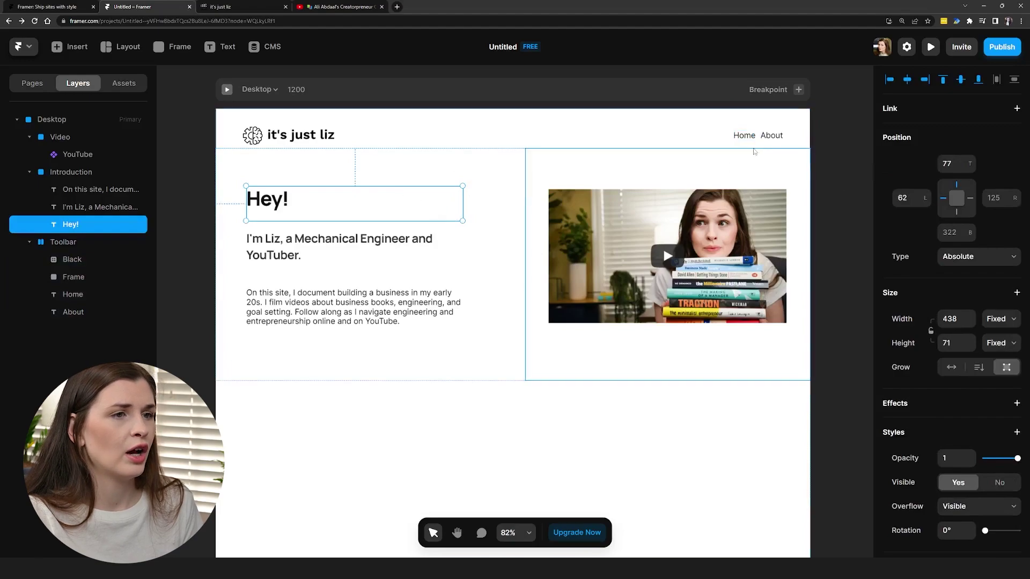
left_click(549, 131)
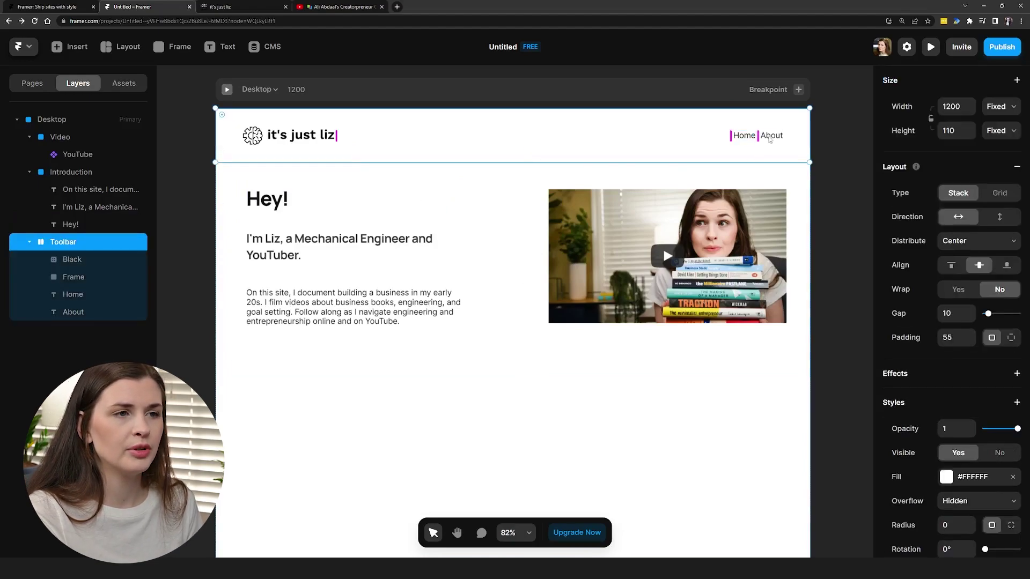
left_click(746, 138)
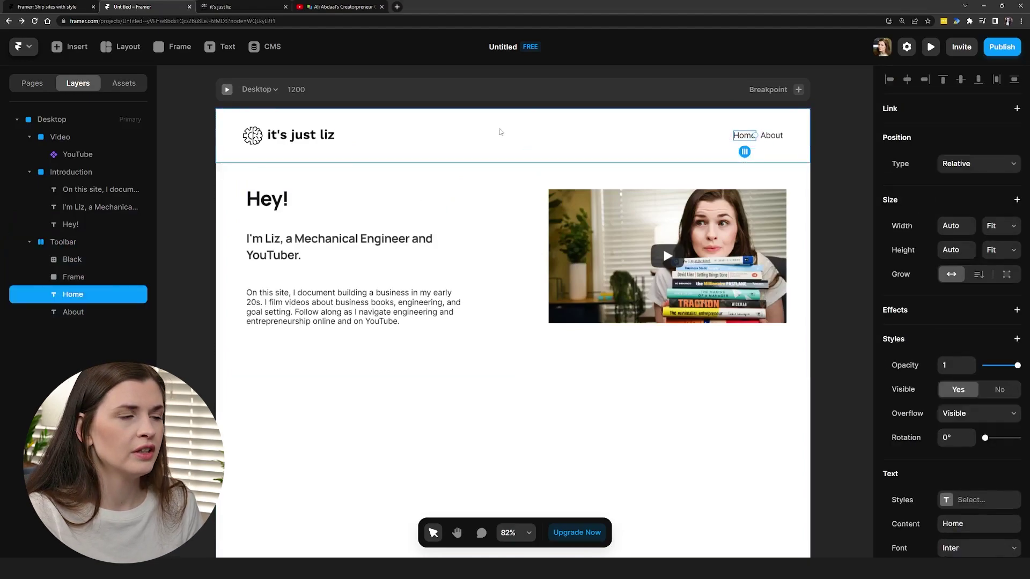
left_click(427, 142)
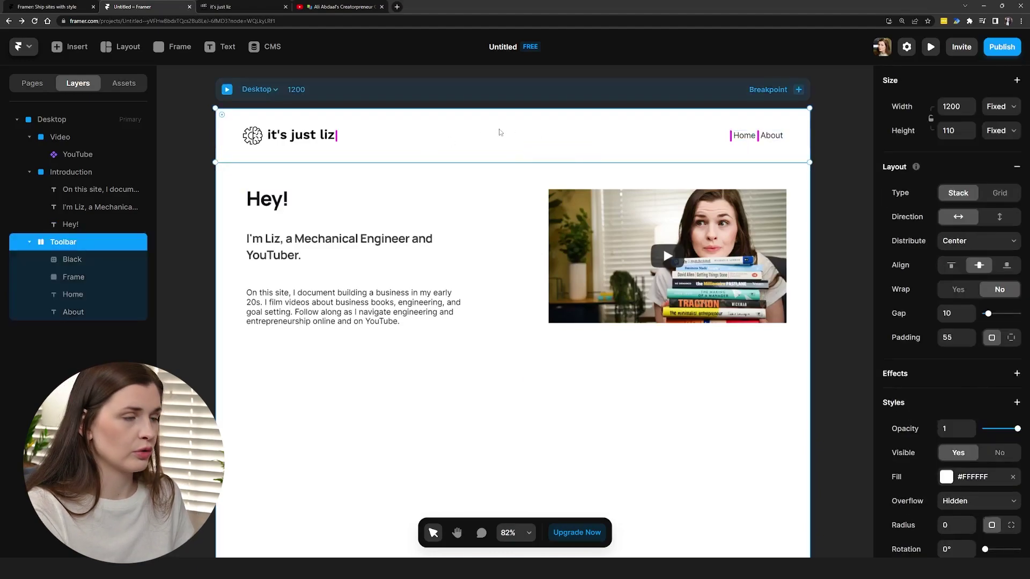
key("ctrl+k")
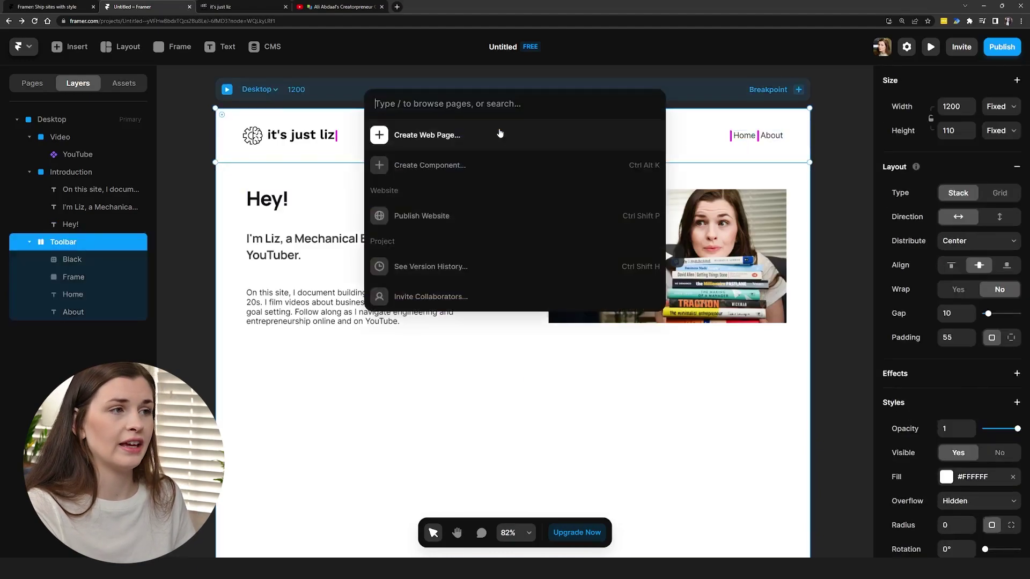
Create a component from the toolbar with Create Component…, keeping the name Toolbar
left_click(442, 167)
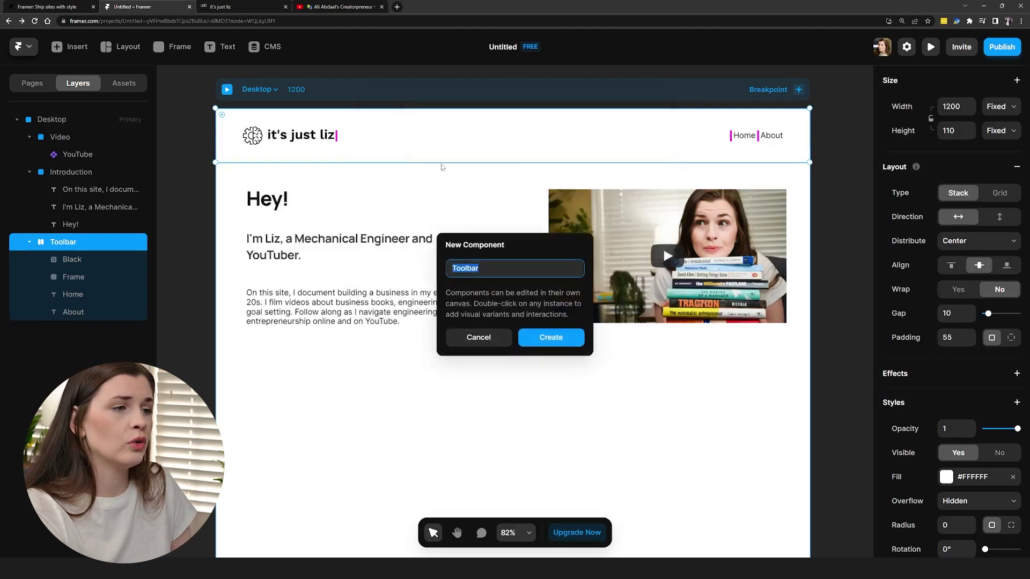
left_click(485, 270)
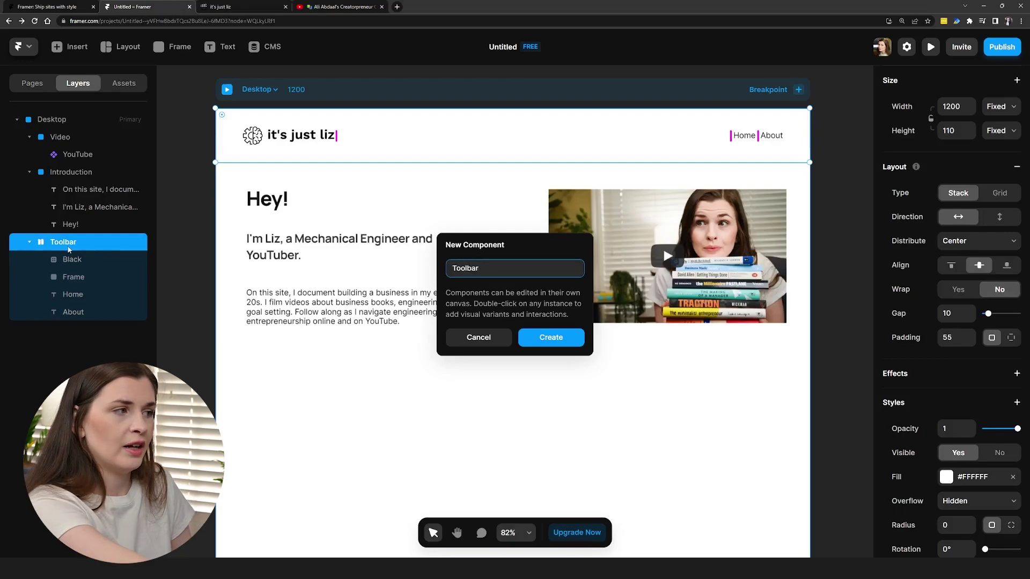
left_click(557, 338)
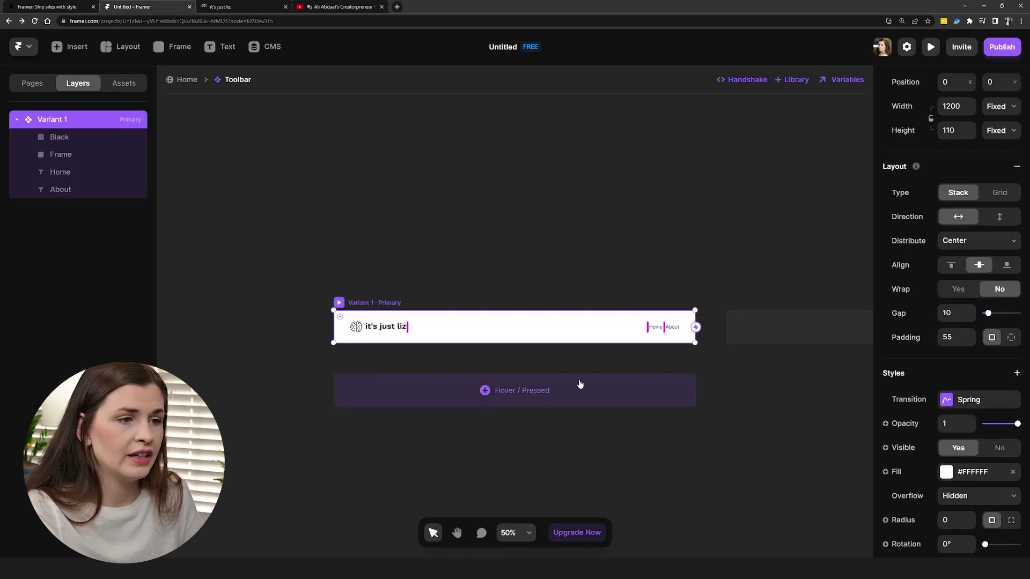
Inspect the Home and About links inside the Toolbar component, then return to the homepage
scroll(601, 384, "up", 5)
left_click(696, 296)
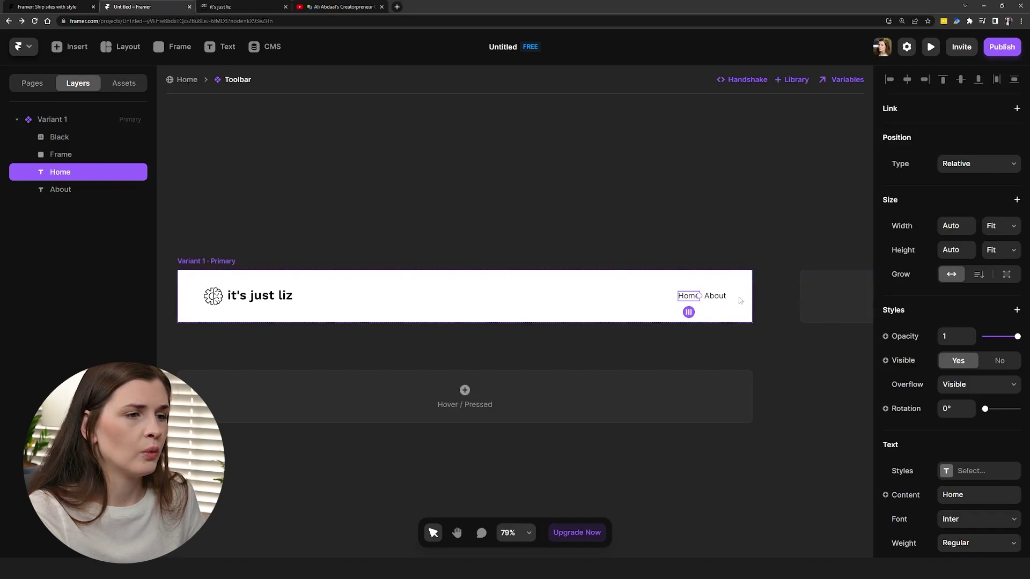
left_click(714, 295)
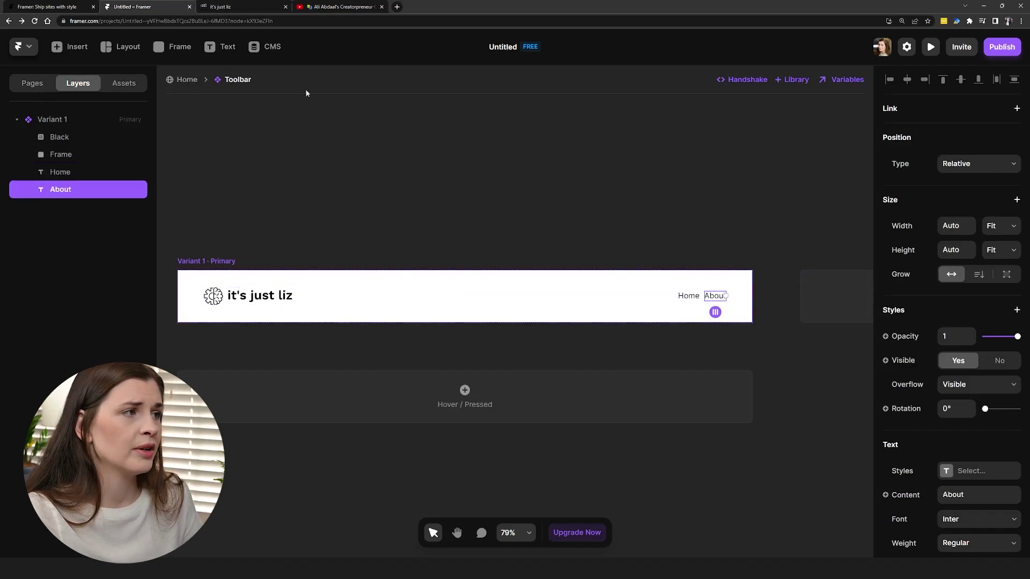
left_click(185, 79)
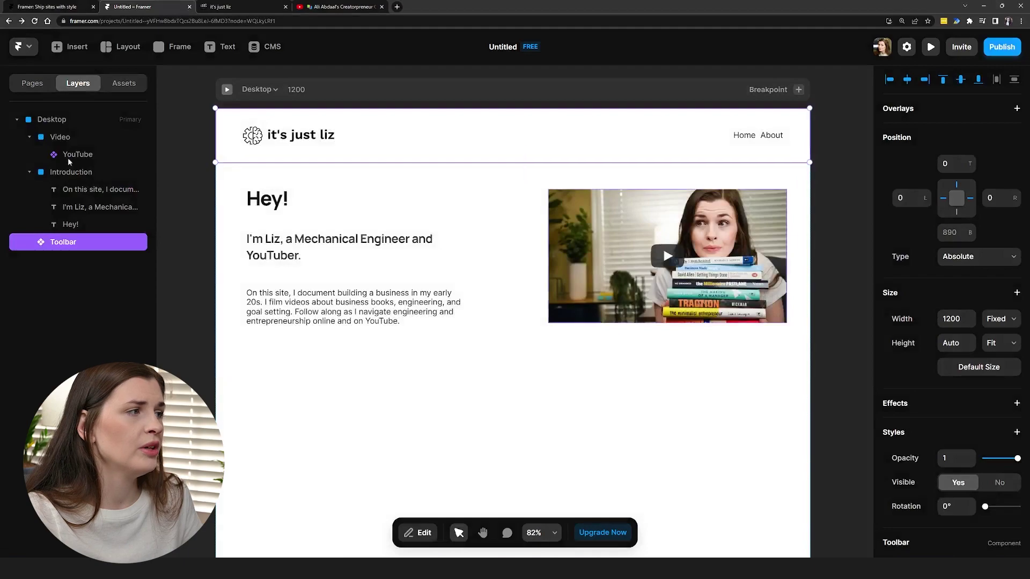
left_click(105, 208)
Set the embedded YouTube video's corner radius to 26
left_click(86, 242)
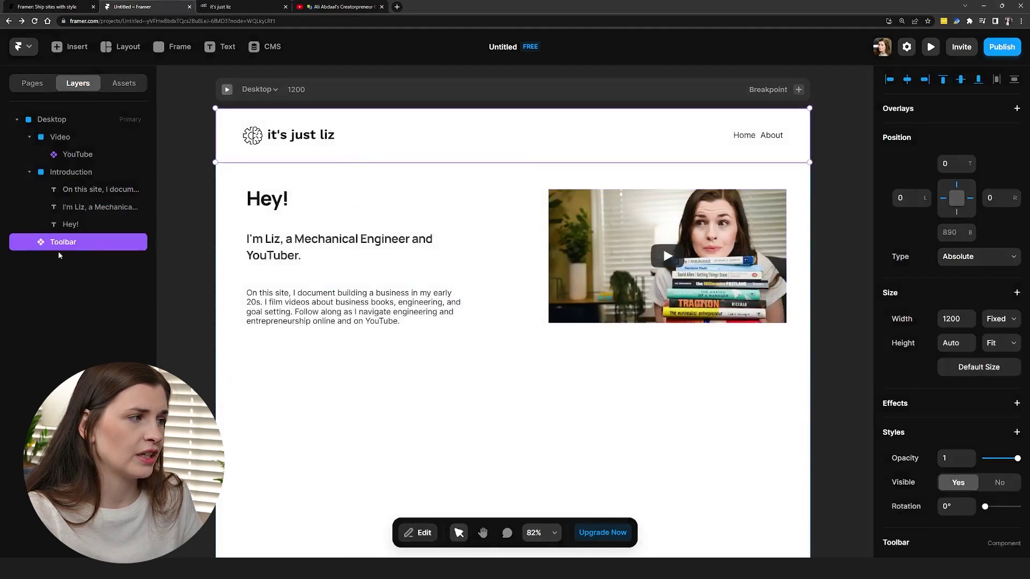
left_click(84, 225)
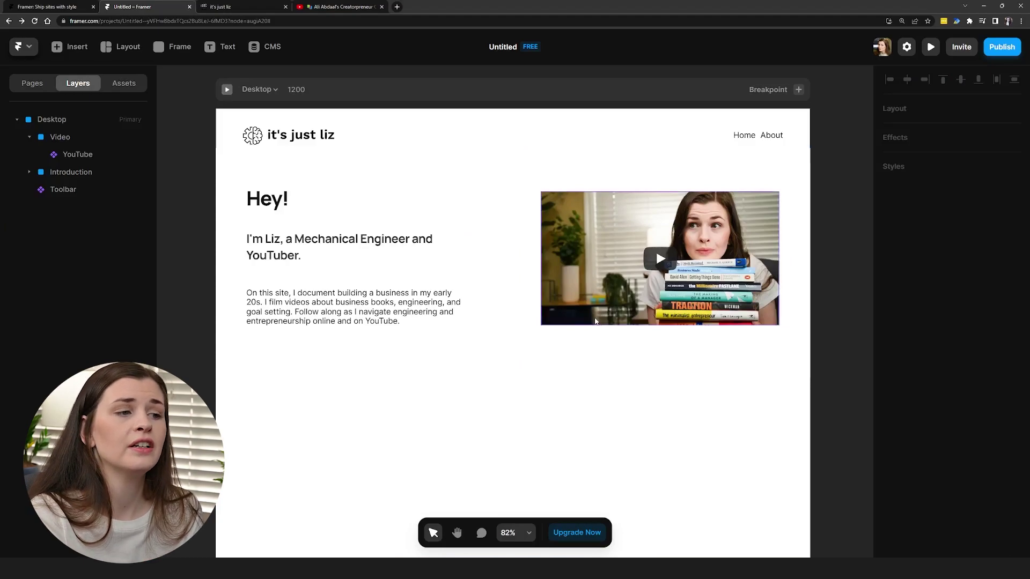
left_click(595, 321)
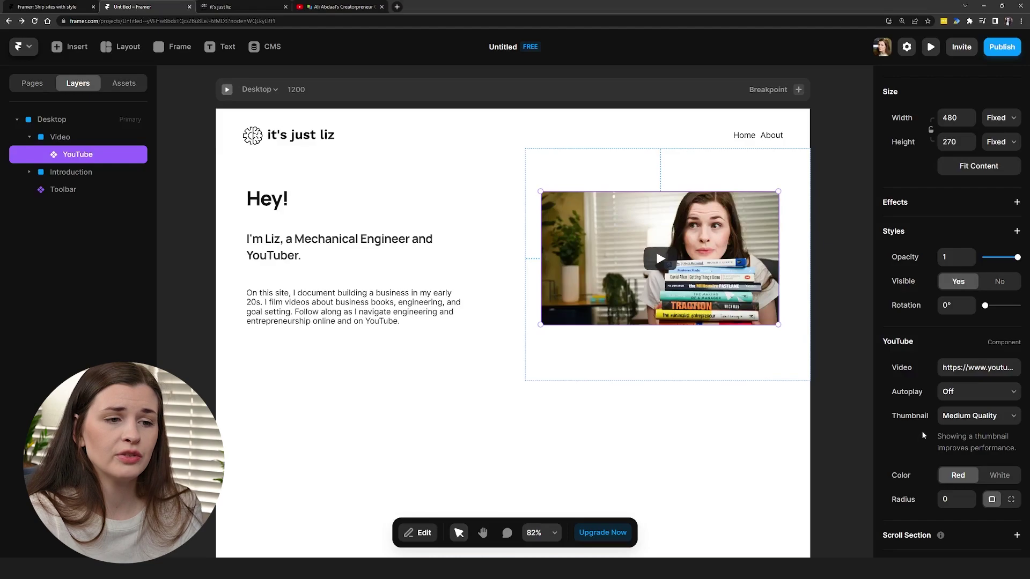
scroll(923, 435, "down", 2)
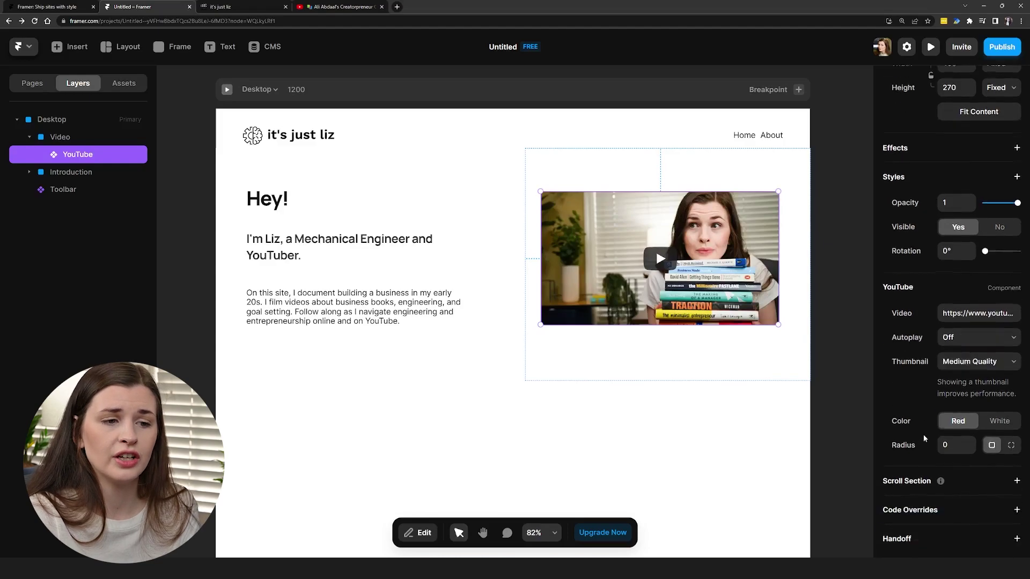
left_click(970, 440)
left_click(970, 441)
left_click(971, 440)
left_click_drag(971, 441, 971, 440)
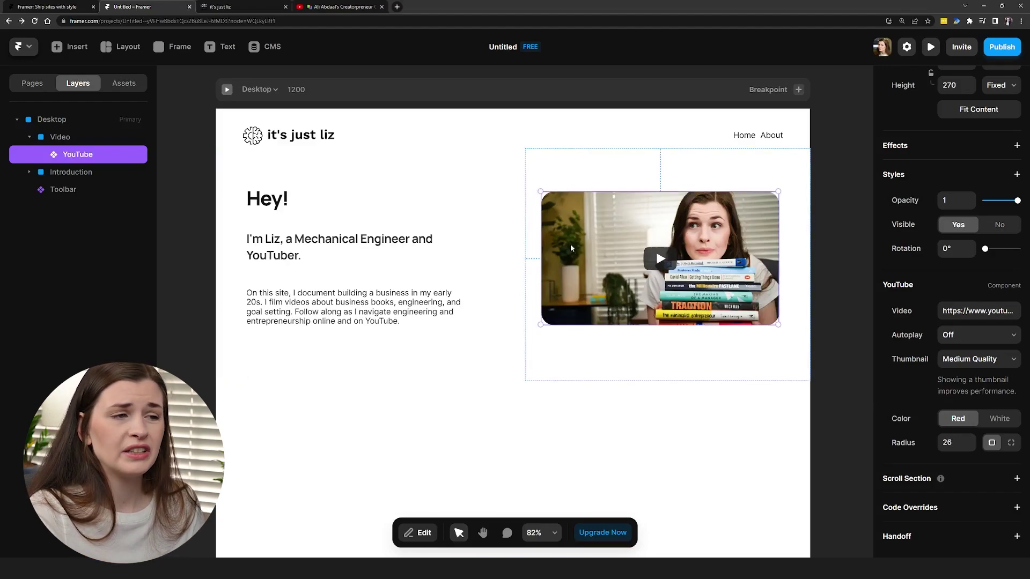
left_click(643, 446)
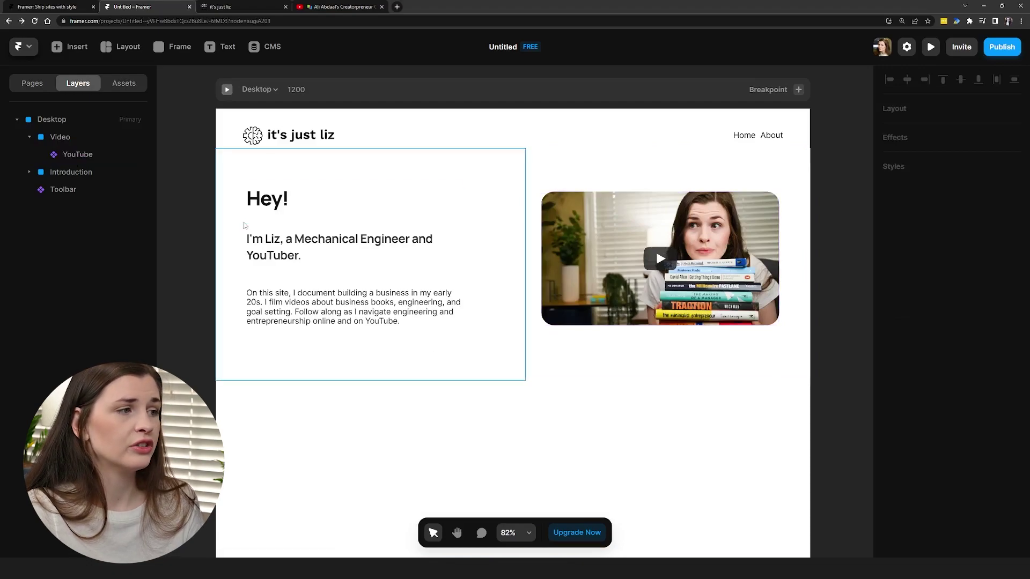
Check which text styles are available for the Hey! heading
left_click(265, 201)
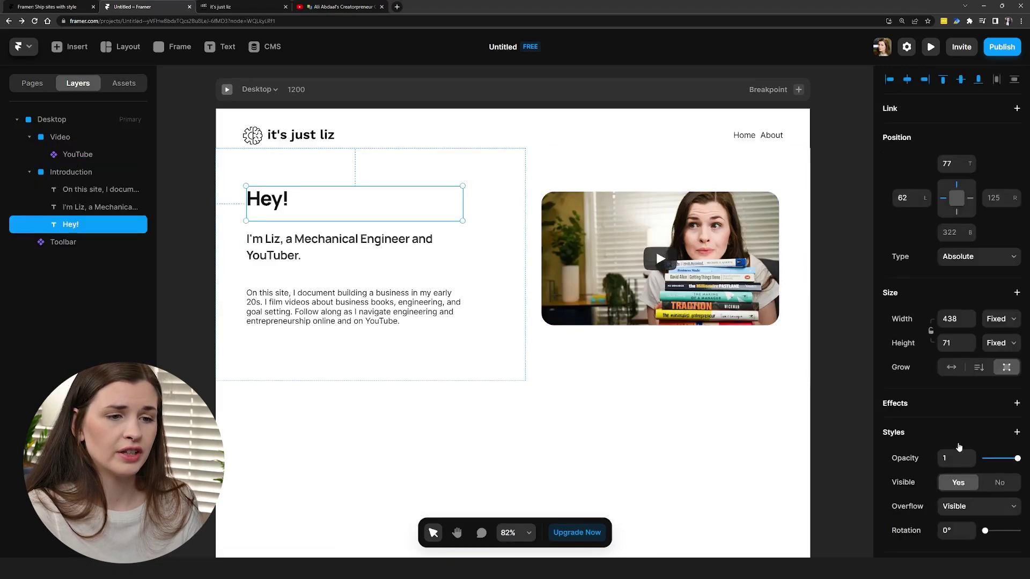
scroll(964, 444, "down", 5)
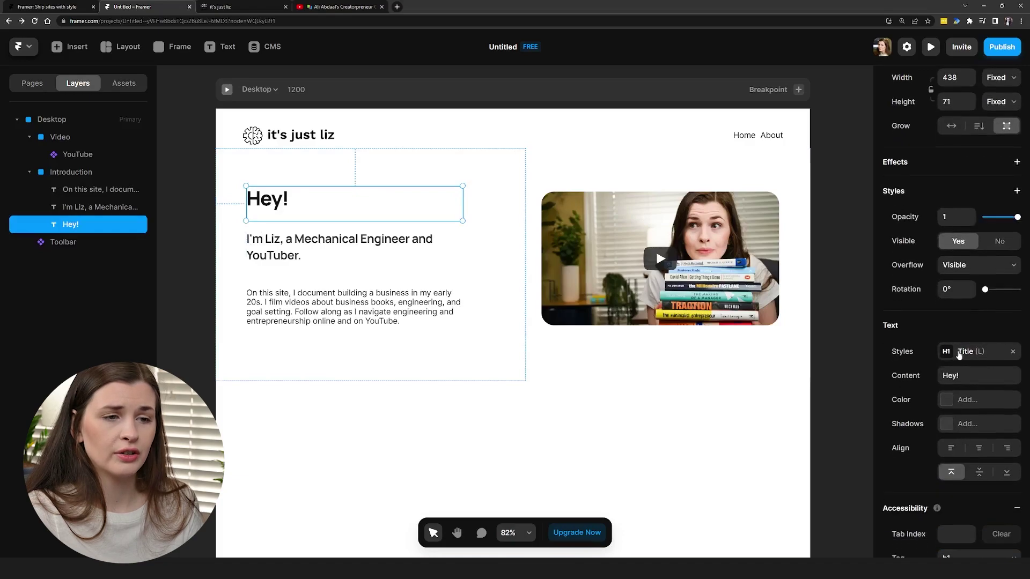
left_click(959, 355)
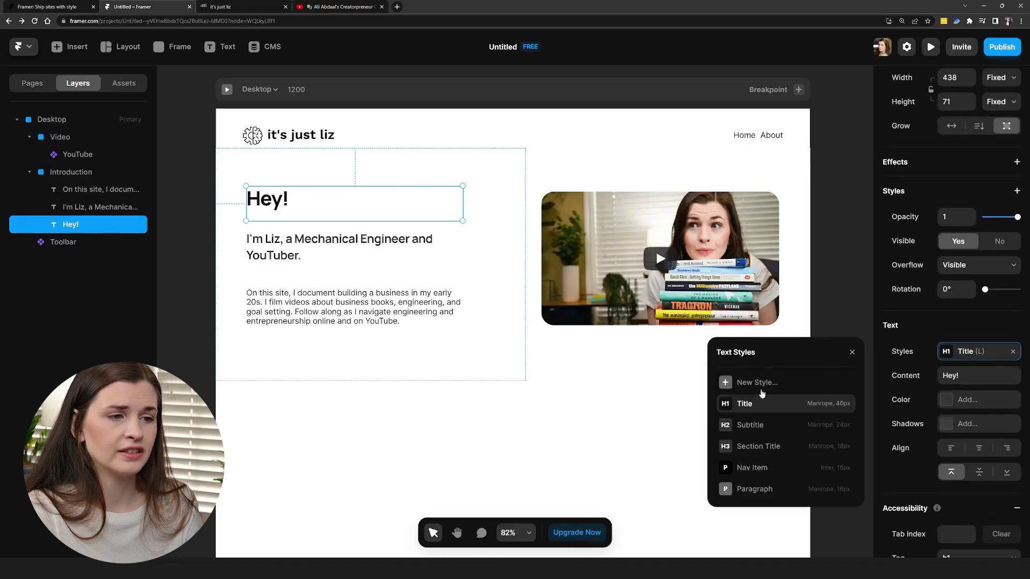
left_click(471, 402)
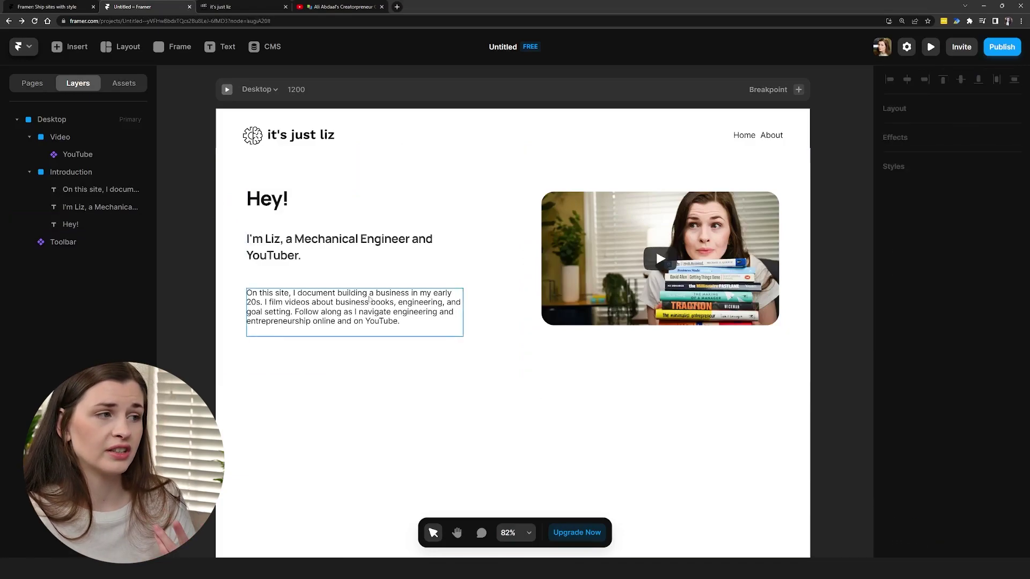
Open the subtitle's Subtitle style settings and compare them with the heading's Title style
left_click(338, 252)
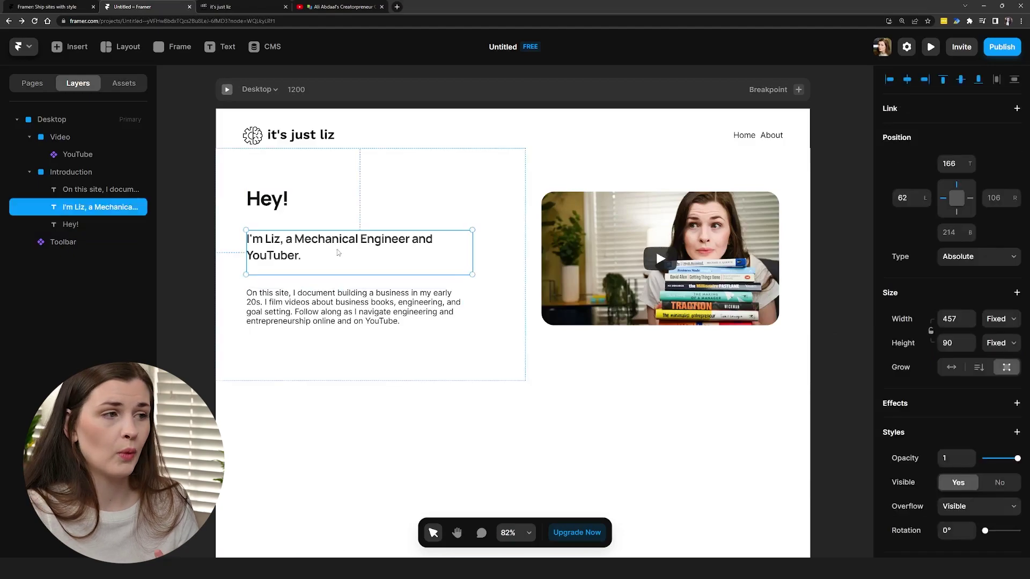
scroll(979, 410, "down", 4)
left_click(975, 391)
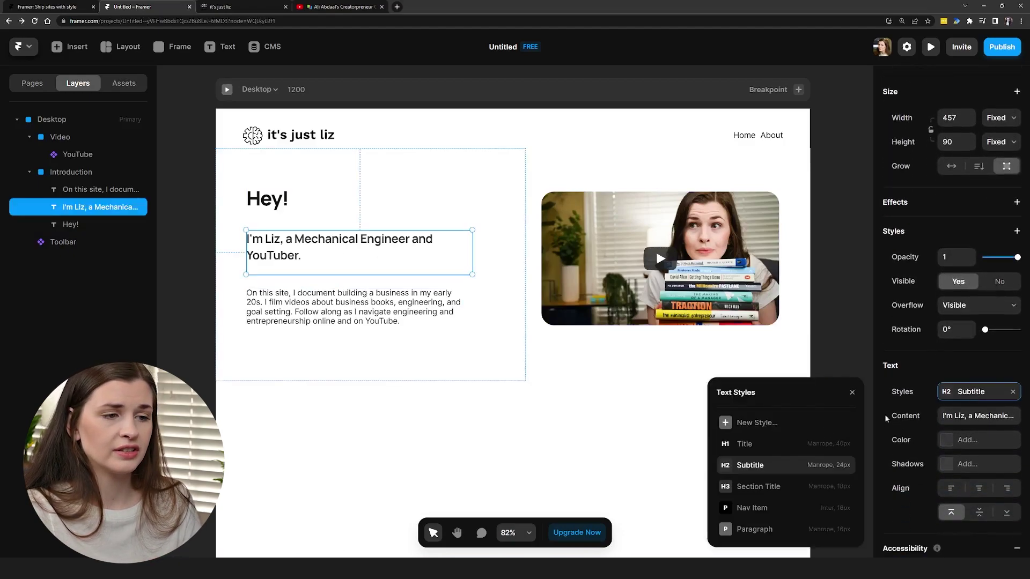
mouse_move(844, 467)
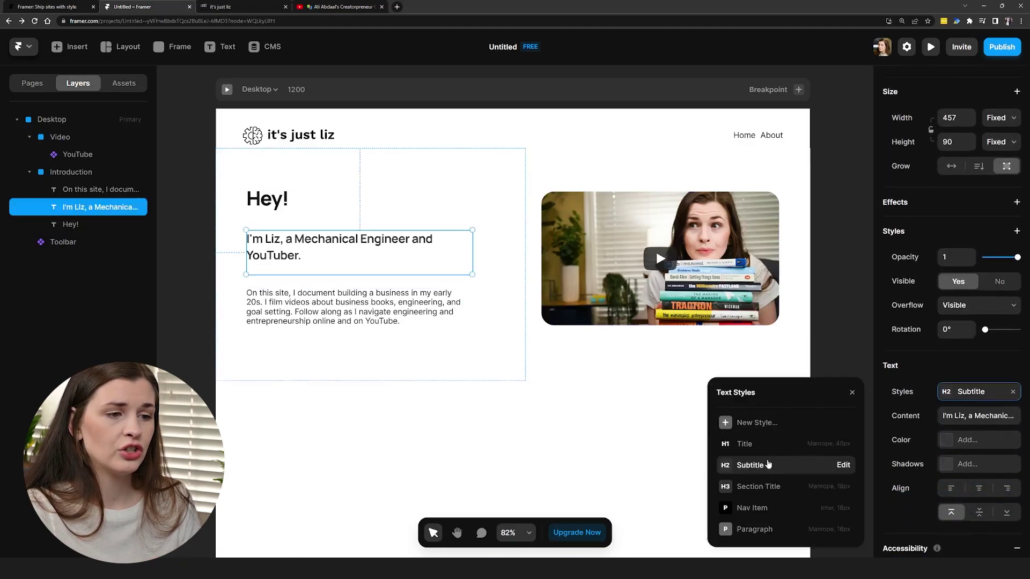
left_click(843, 465)
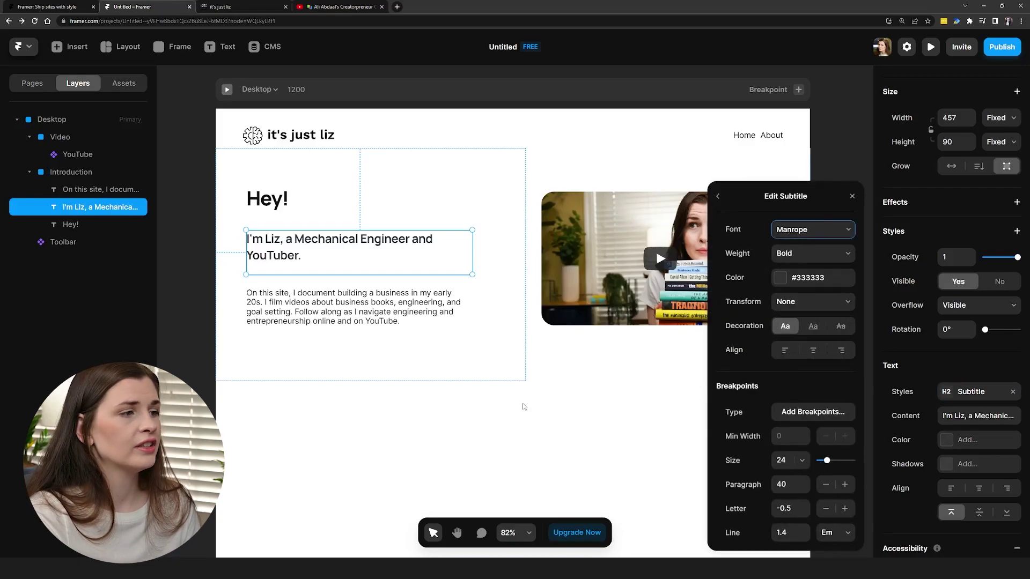
left_click(278, 213)
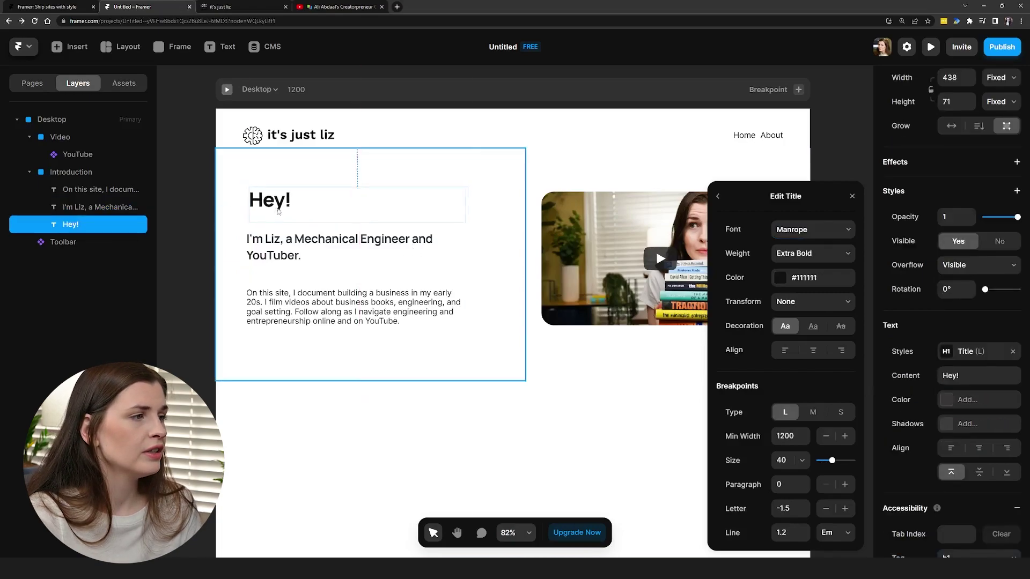
left_click(278, 252)
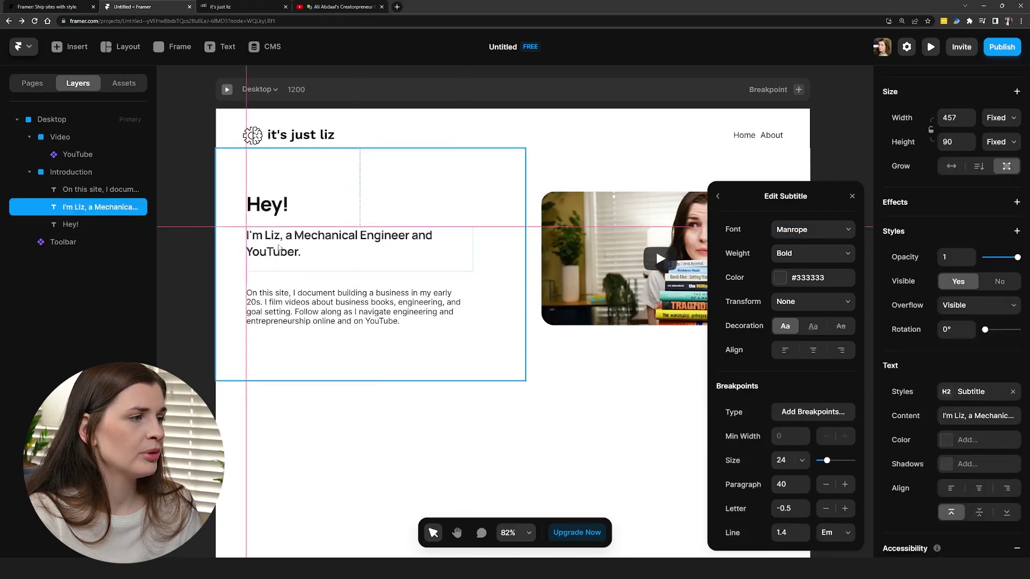
left_click(328, 303)
Apply the Paragraph text style to the intro paragraph
left_click(363, 340)
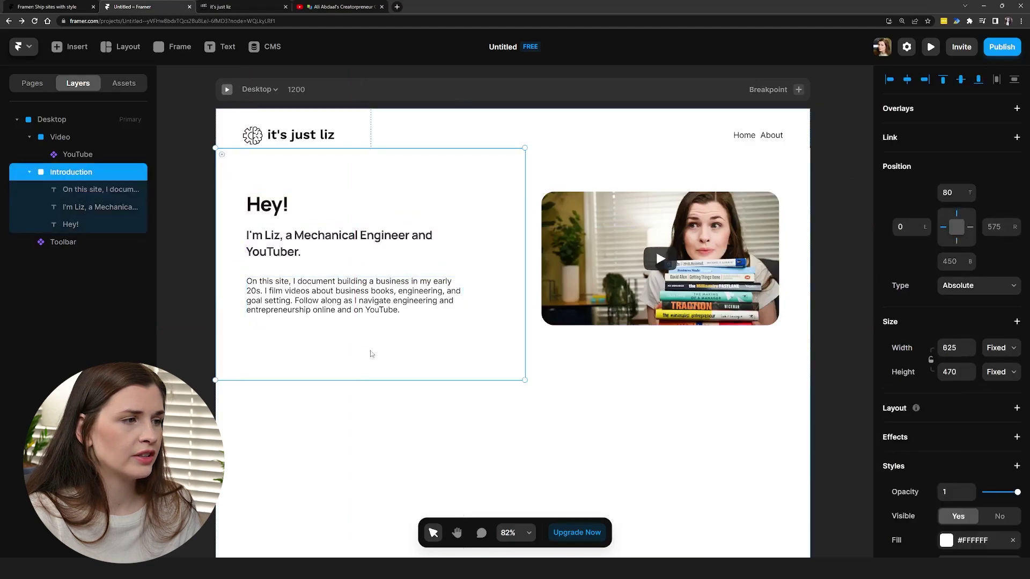
left_click(349, 316)
scroll(968, 375, "down", 4)
scroll(967, 409, "down", 3)
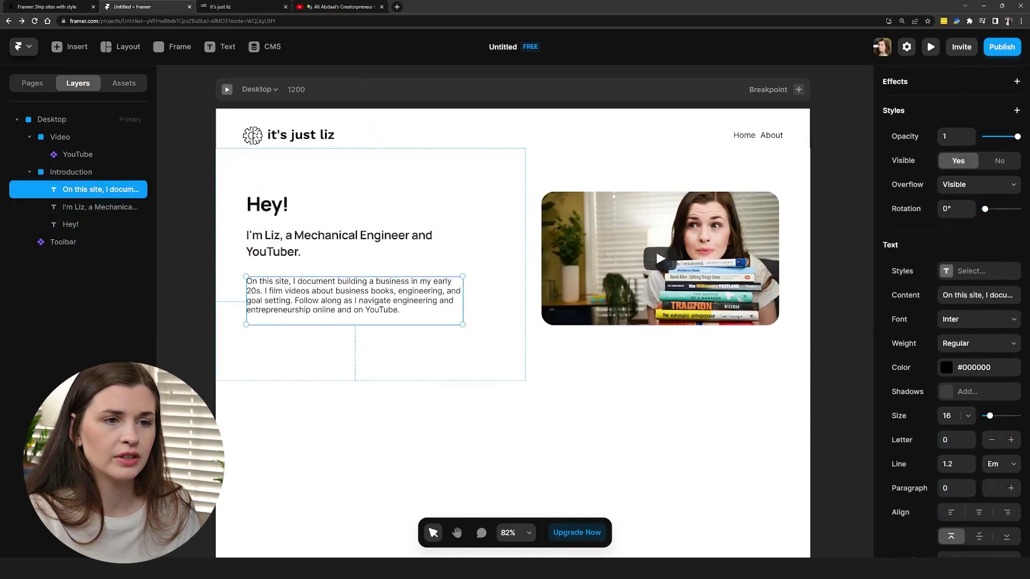
left_click(976, 272)
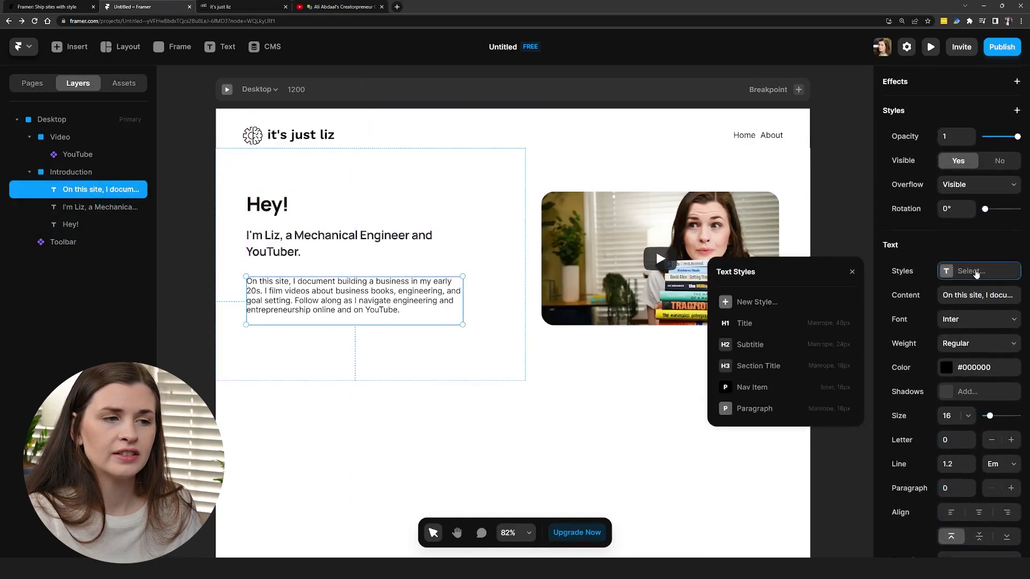
left_click(756, 410)
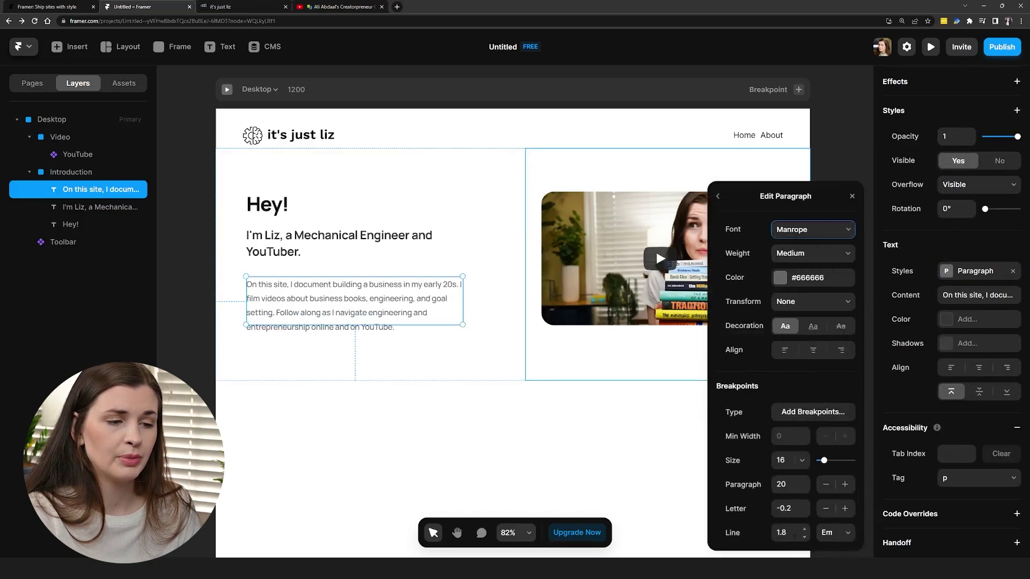
Fine-tune the paragraph's line height in small steps around 1.6
left_click(804, 536)
left_click(804, 538)
left_click(804, 539)
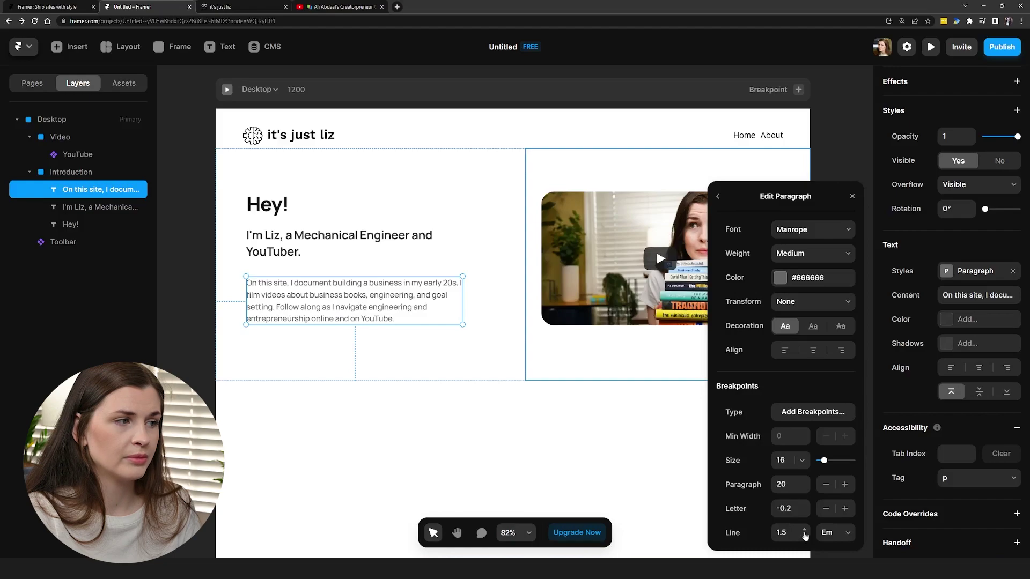
left_click(804, 530)
left_click(804, 530)
left_click(806, 539)
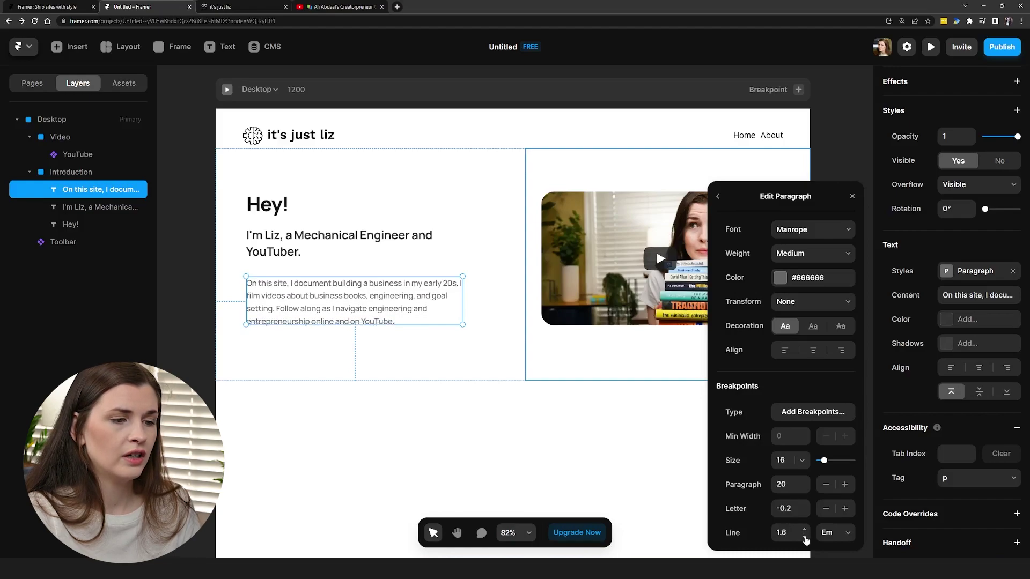
left_click(805, 539)
left_click(467, 363)
Select the YouTube video and bring up the command search
left_click(335, 306)
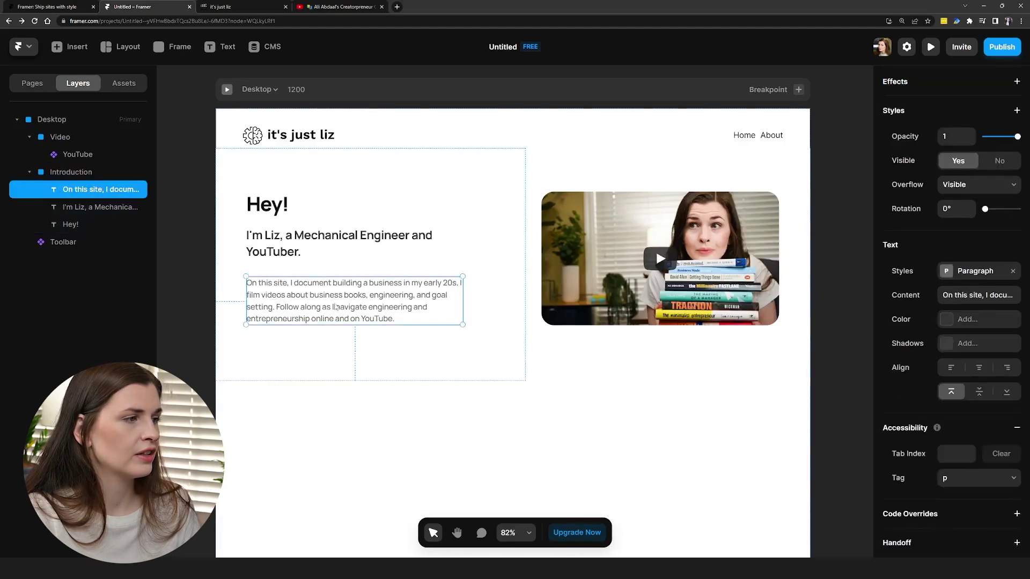
left_click(597, 404)
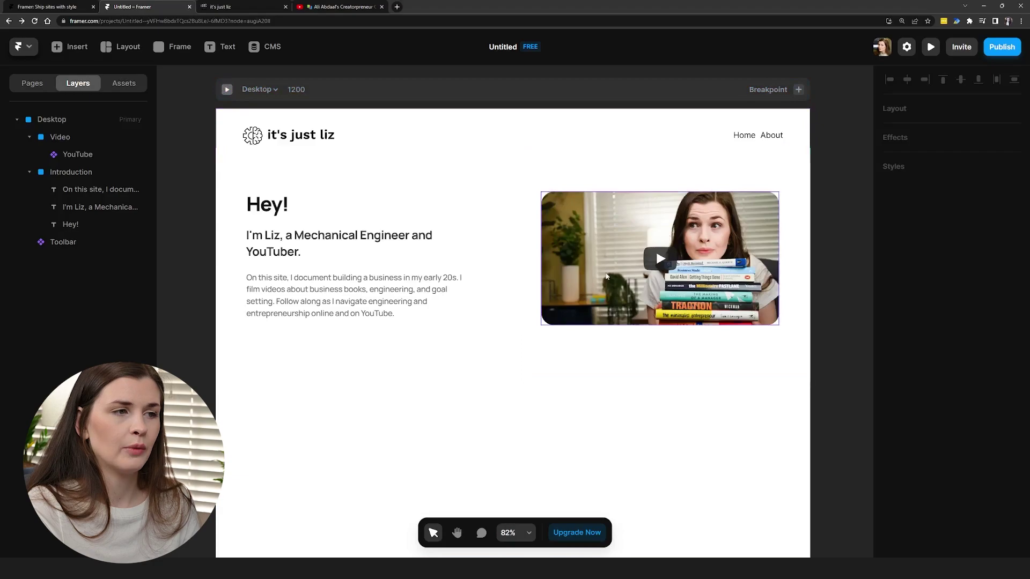
left_click(613, 273)
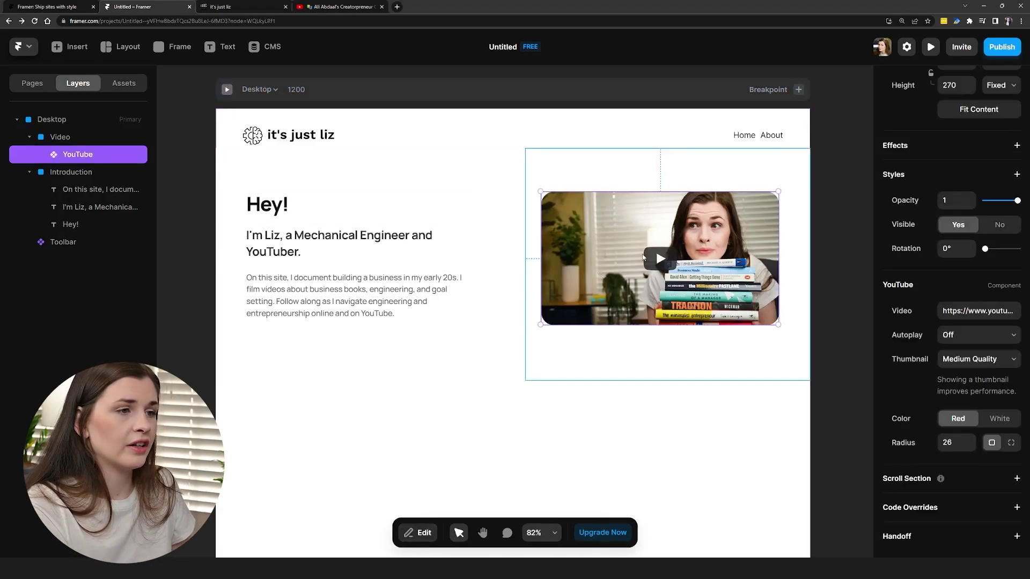
key("ctrl+k")
Turn the YouTube embed into a component named 'Video'
left_click(467, 165)
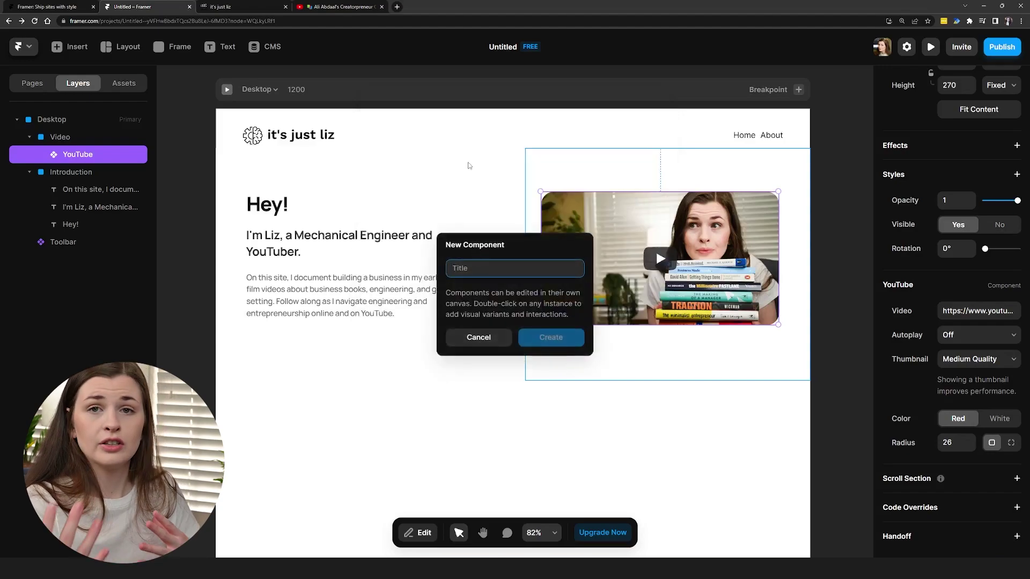
type("Vide")
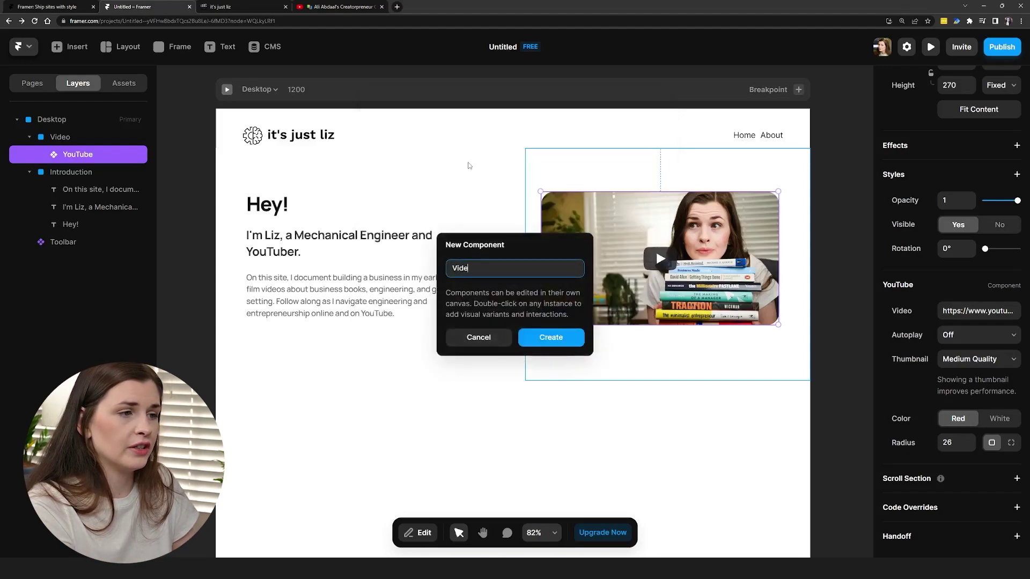
type("o")
left_click(546, 338)
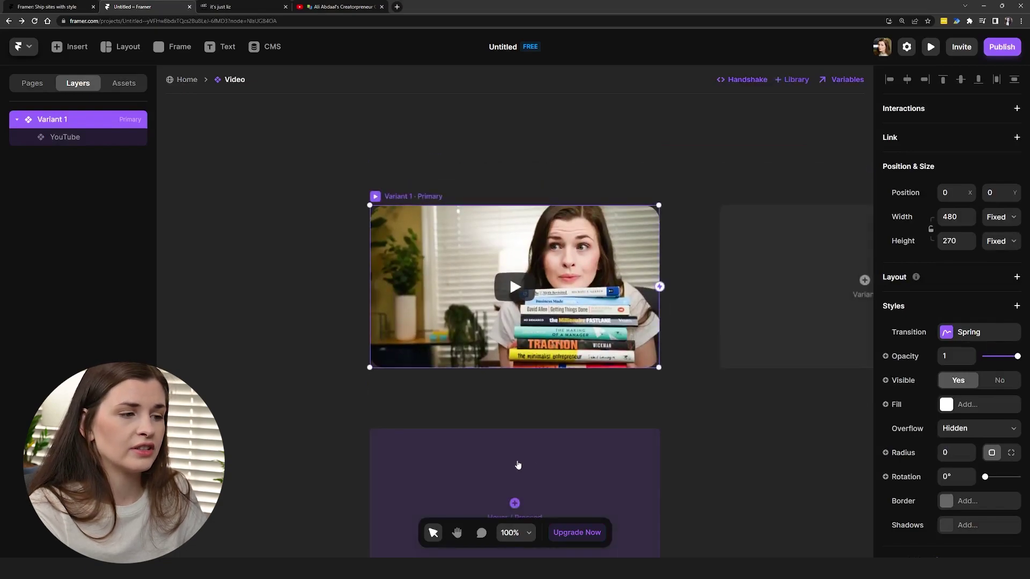
Add a Hover variant whose video is made slightly transparent
left_click(513, 453)
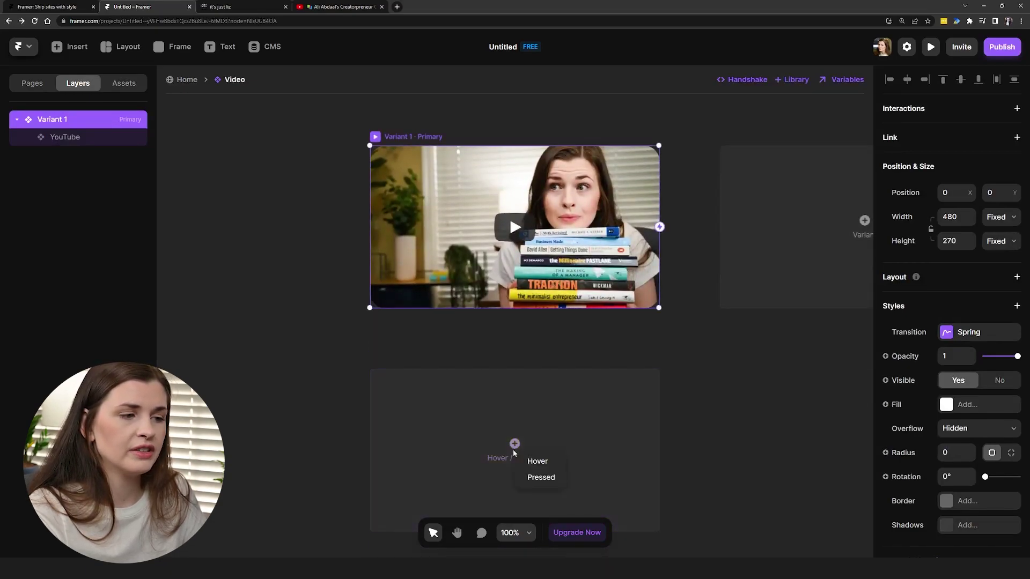
left_click(538, 461)
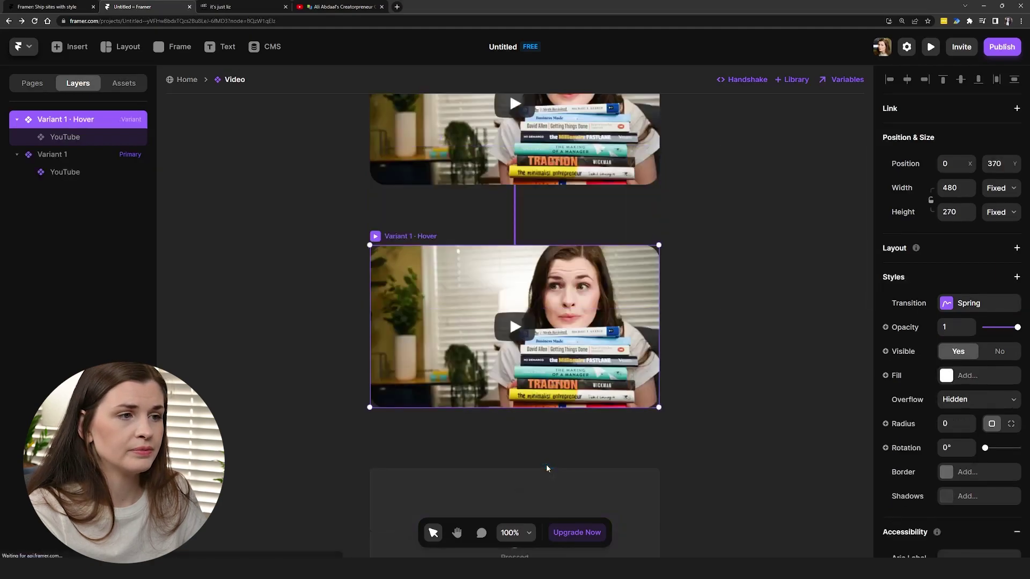
scroll(708, 327, "up", 2)
left_click(636, 373)
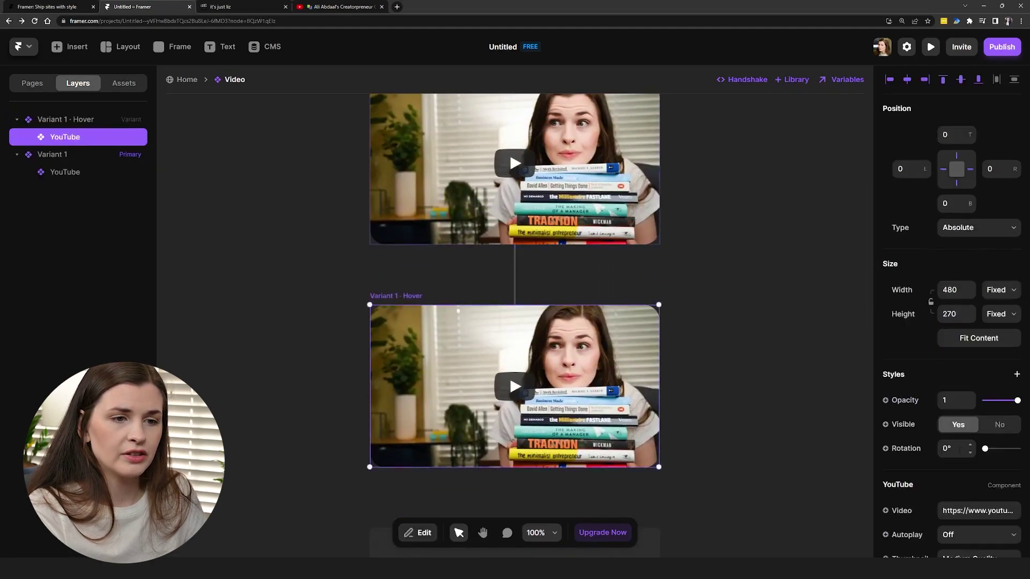
left_click_drag(1011, 407, 1010, 407)
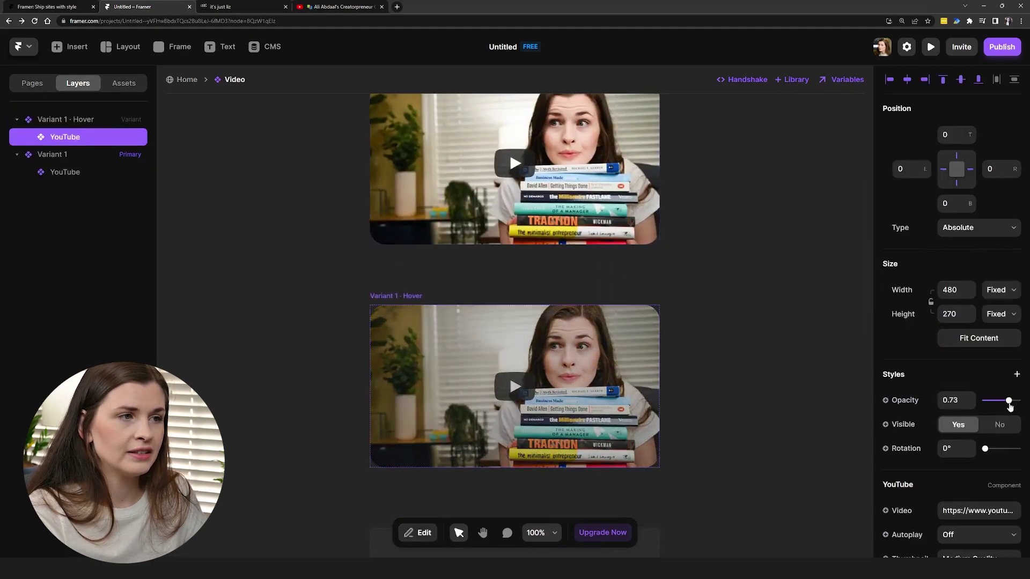
scroll(689, 349, "up", 3)
left_click(632, 321)
scroll(915, 260, "down", 3)
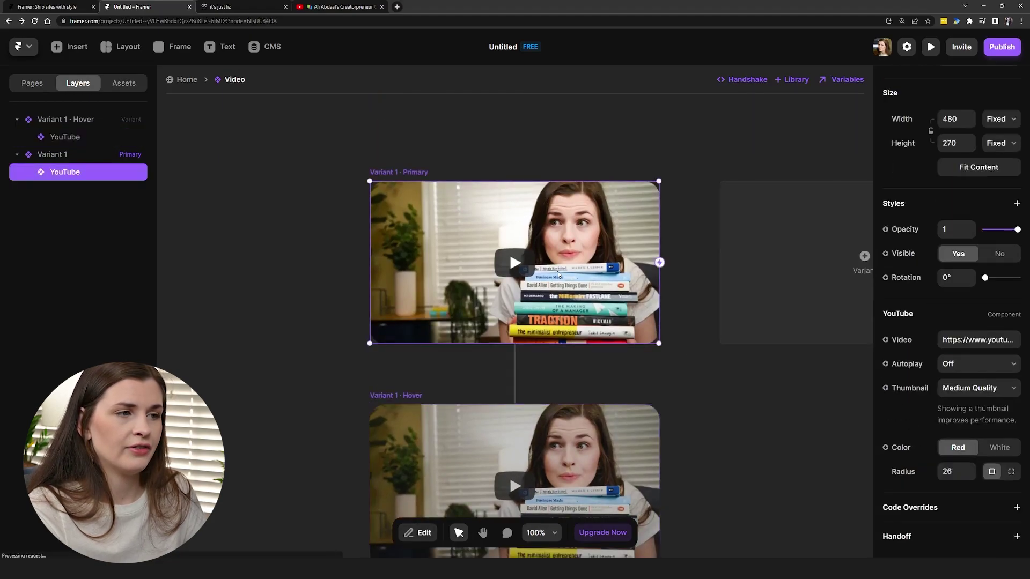
scroll(930, 221, "up", 3)
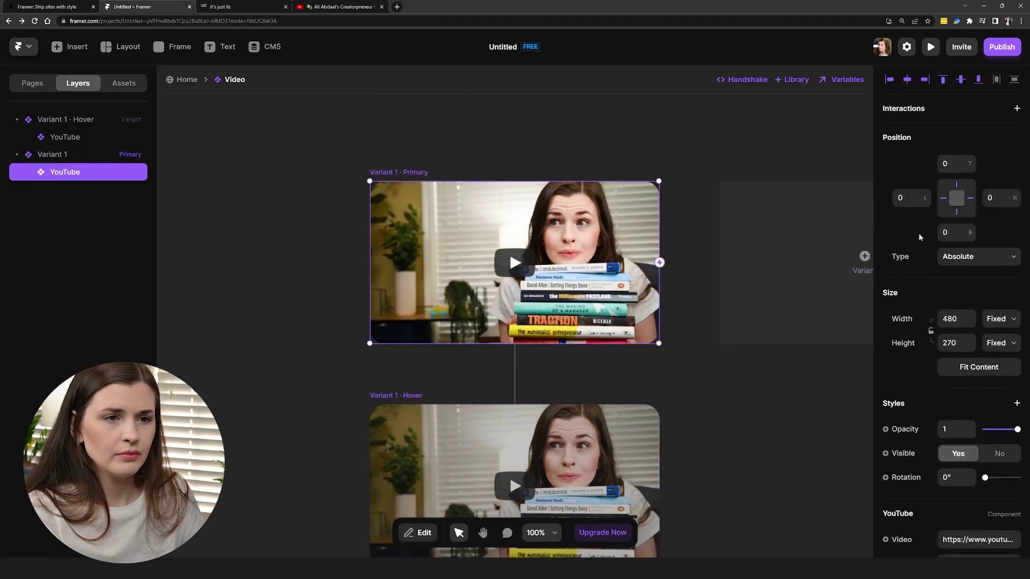
Change Variant 1's transition from a spring to an Ease In Out ease lasting 0.4 seconds
left_click(59, 154)
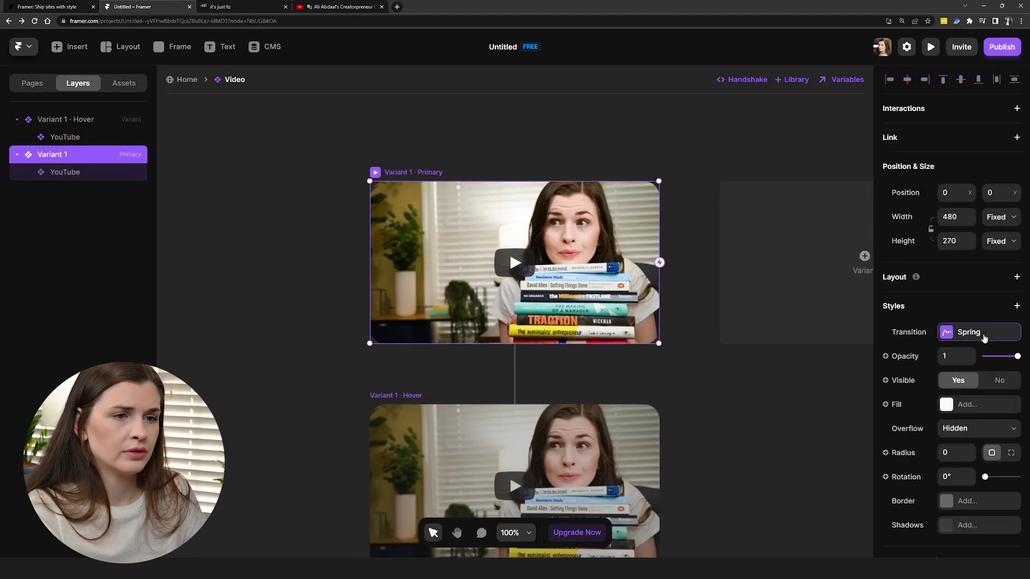
left_click(984, 333)
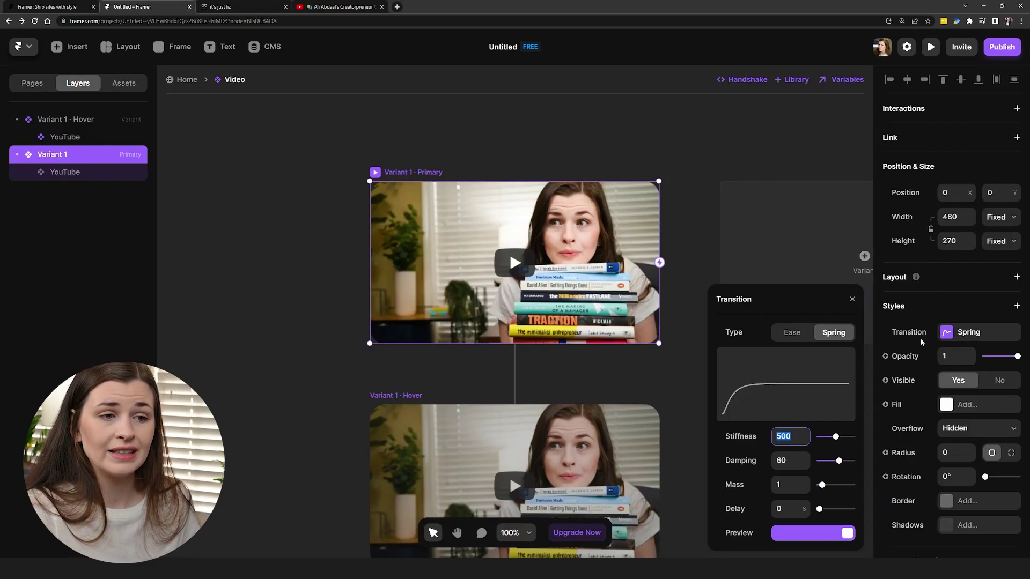
left_click(796, 334)
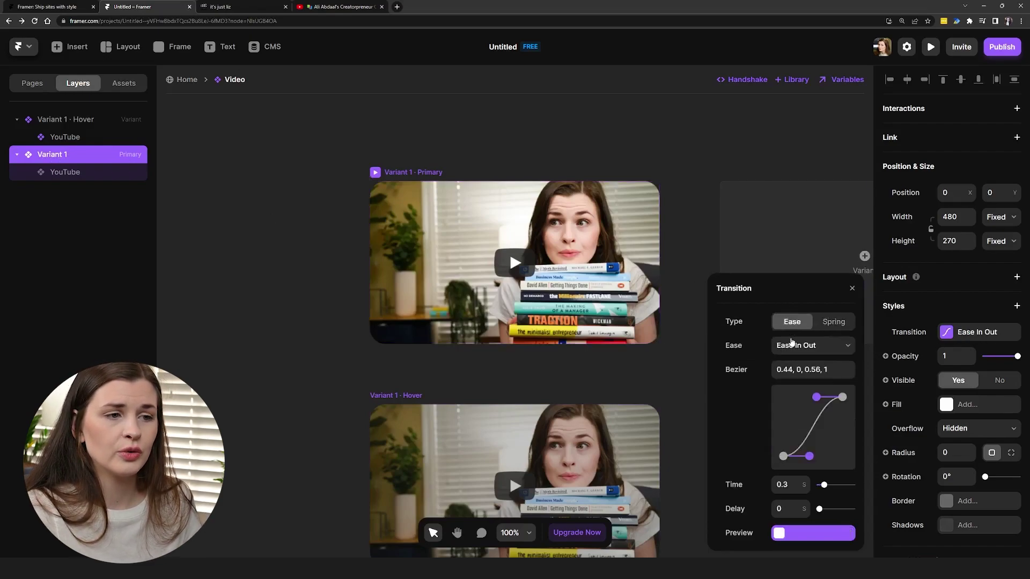
left_click(799, 484)
key("BackSpace")
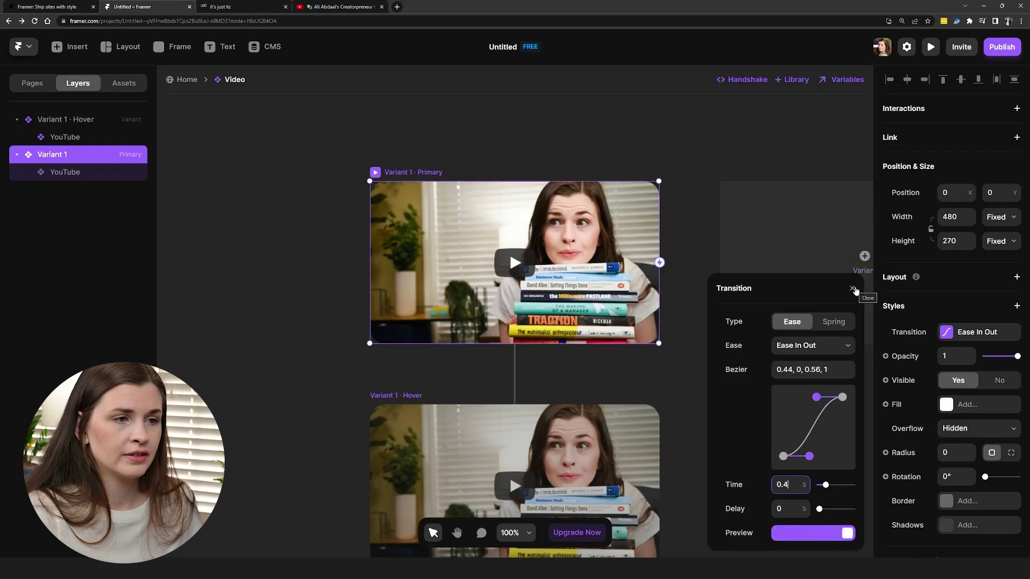
left_click(853, 289)
left_click(698, 418)
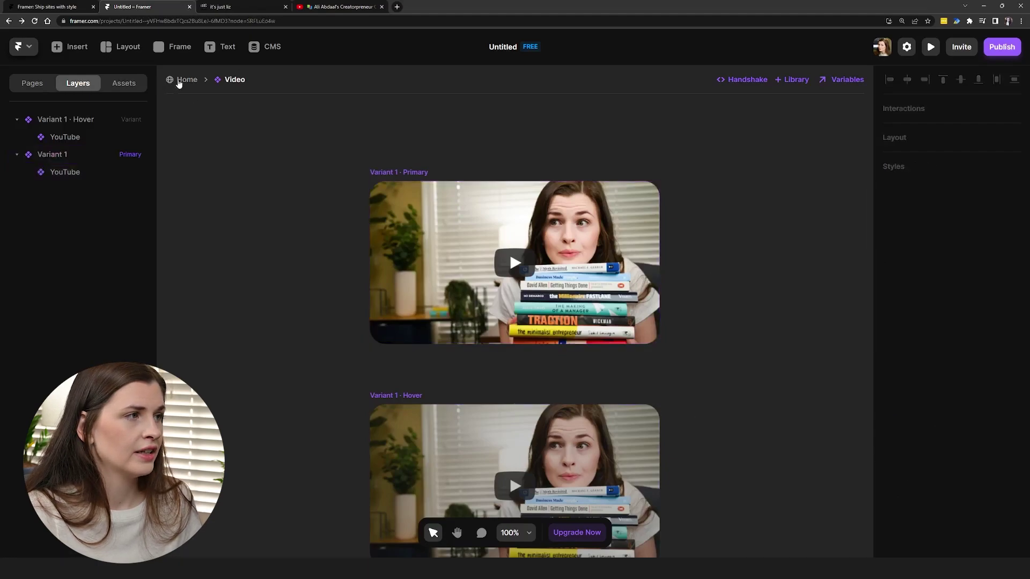
Return to the Home page and preview it to see the rounded video beside the intro text
left_click(188, 81)
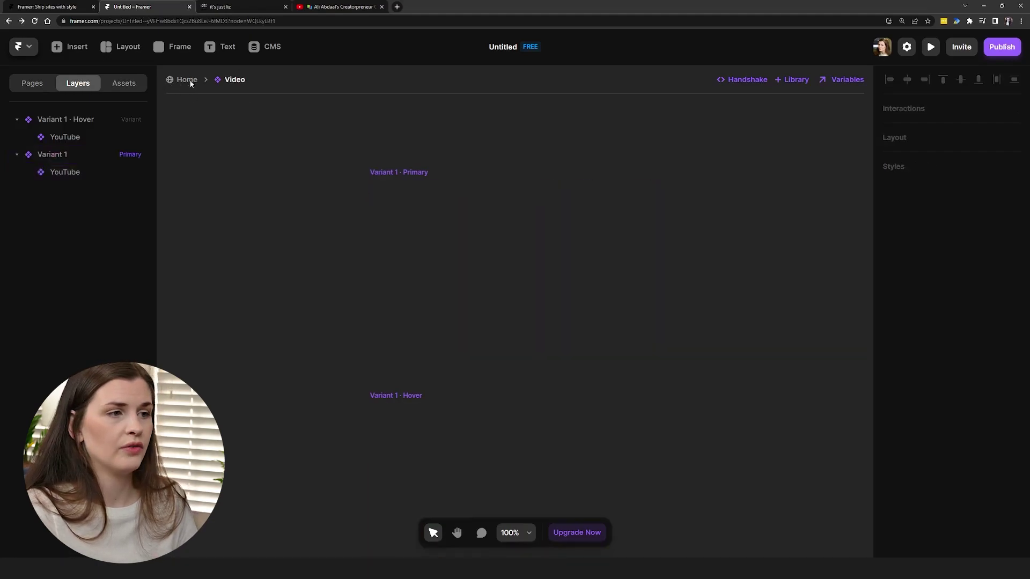
left_click(638, 442)
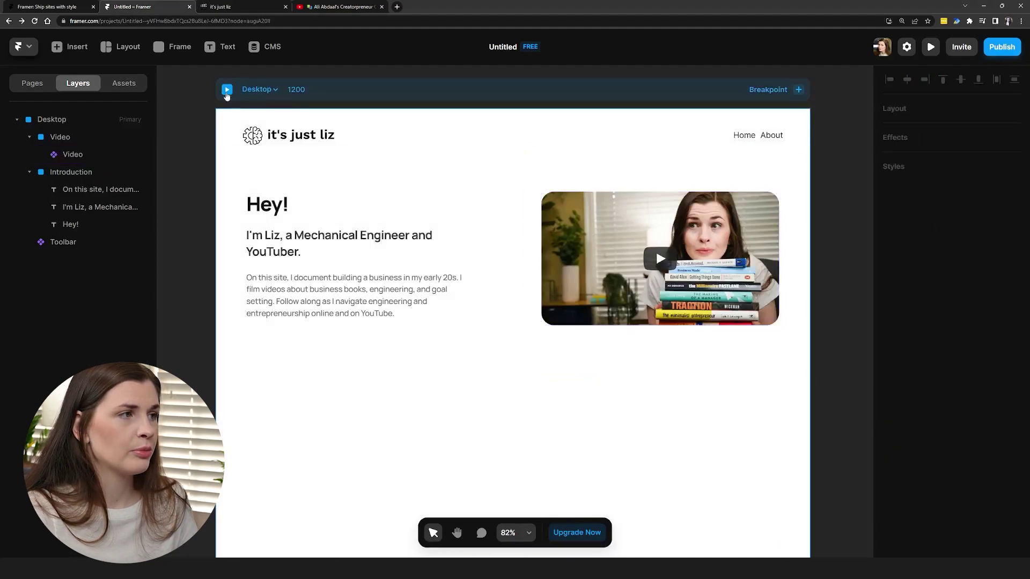
left_click(227, 90)
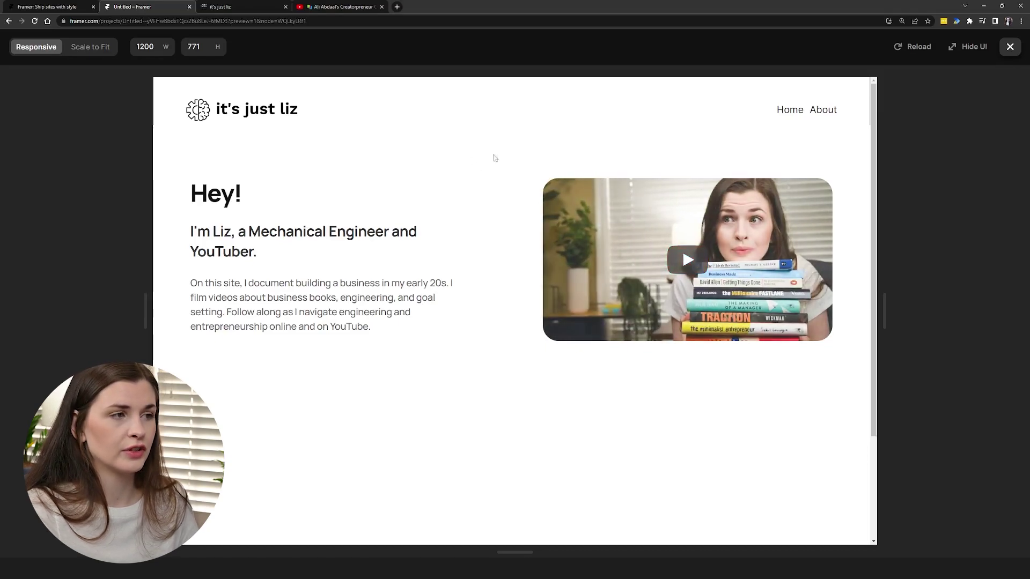
key("Escape")
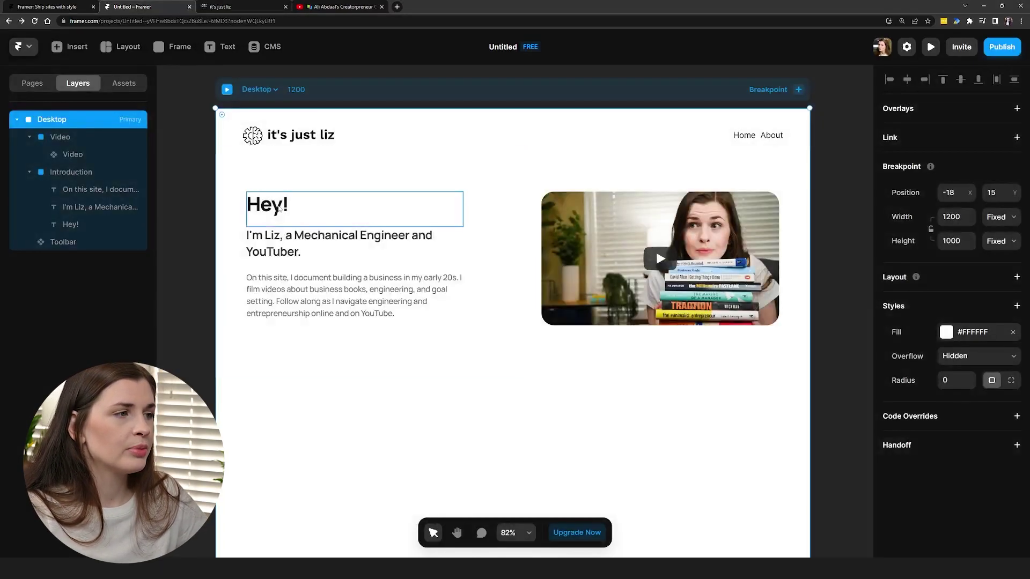
left_click(269, 201)
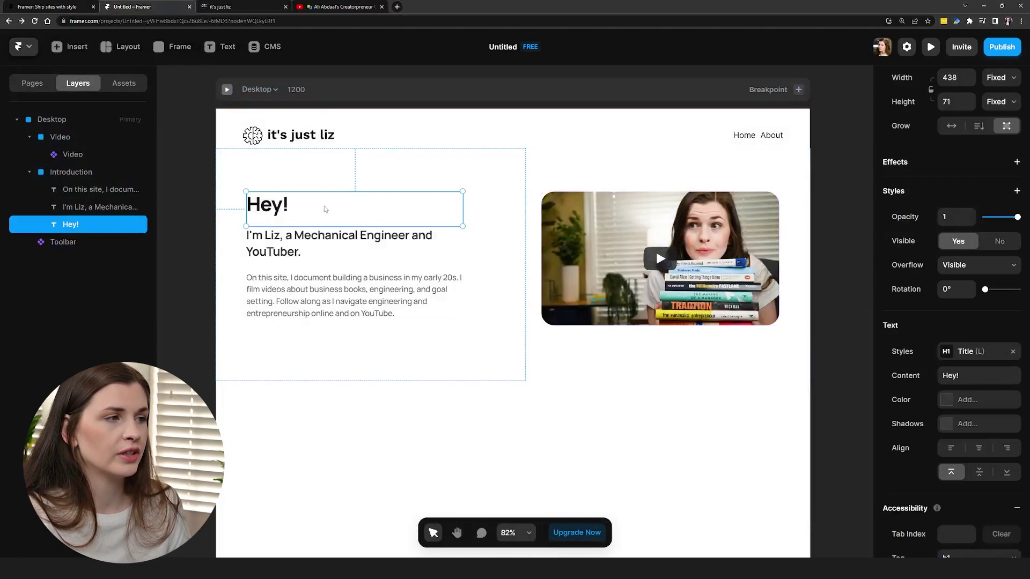
Add an On Appear Scale In animation to the Hey! heading, starting at 0 opacity and 0.5 scale
scroll(1016, 289, "up", 3)
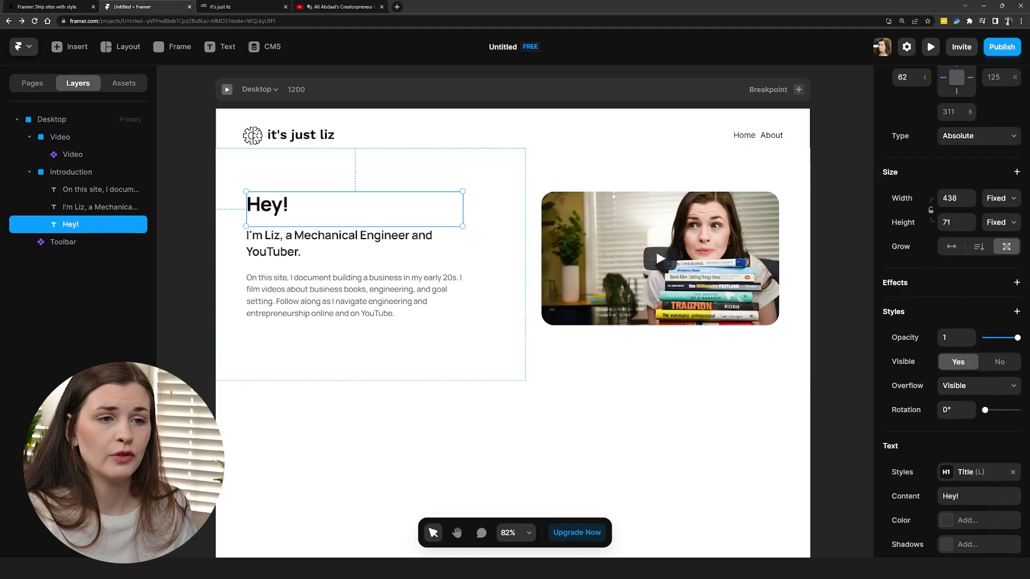
left_click(1017, 283)
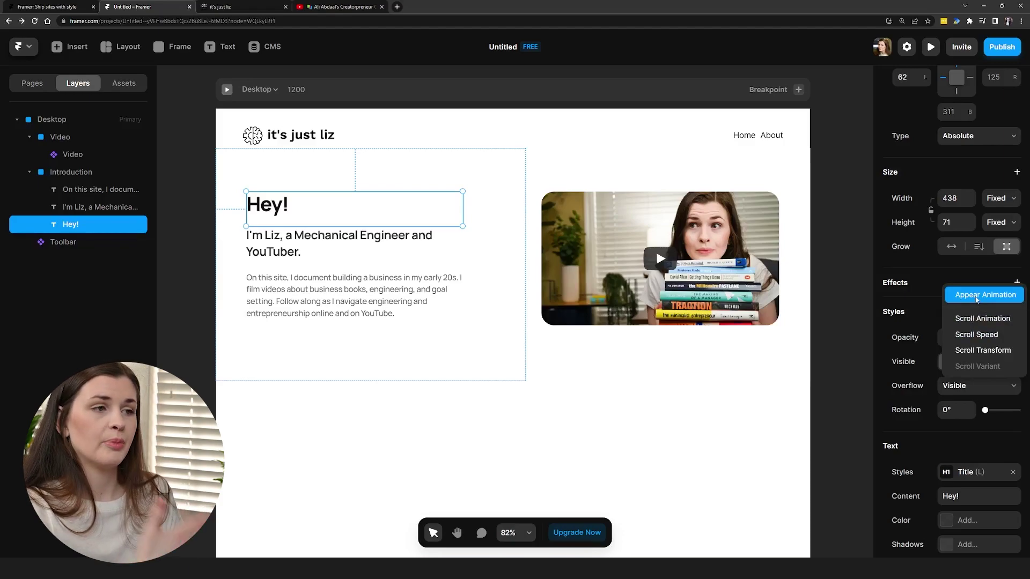
left_click(976, 296)
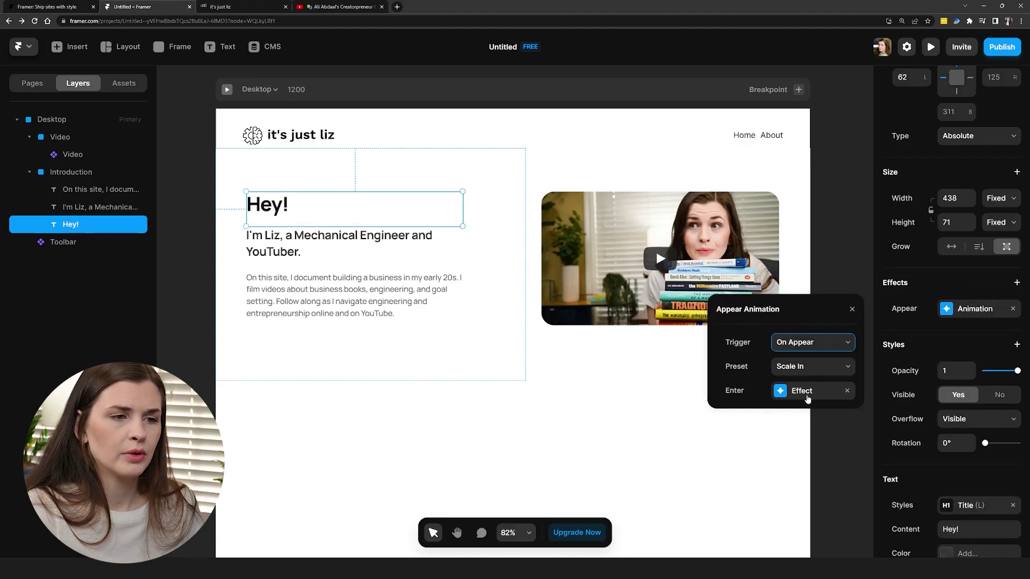
left_click(807, 396)
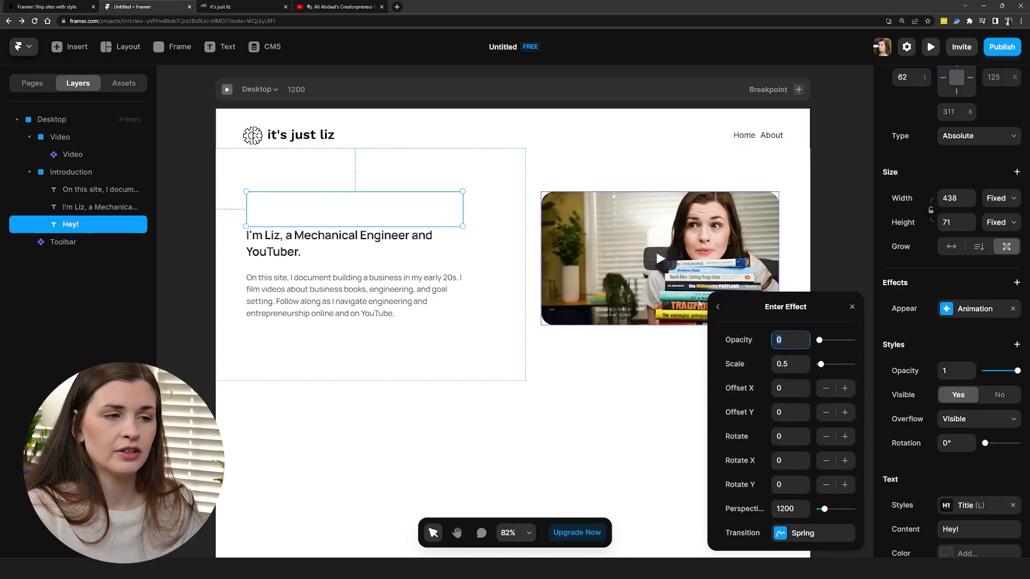
left_click(717, 306)
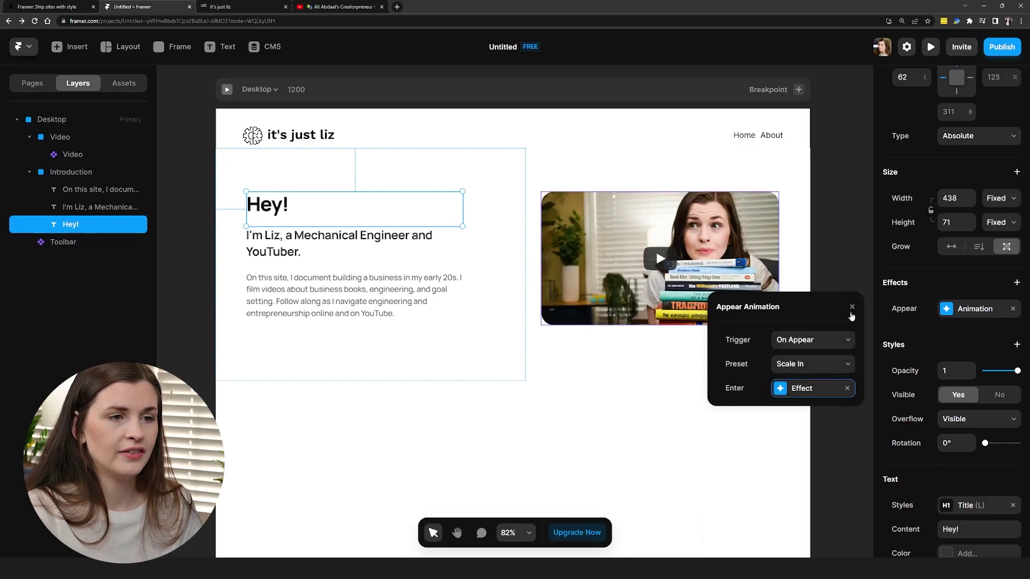
left_click(851, 307)
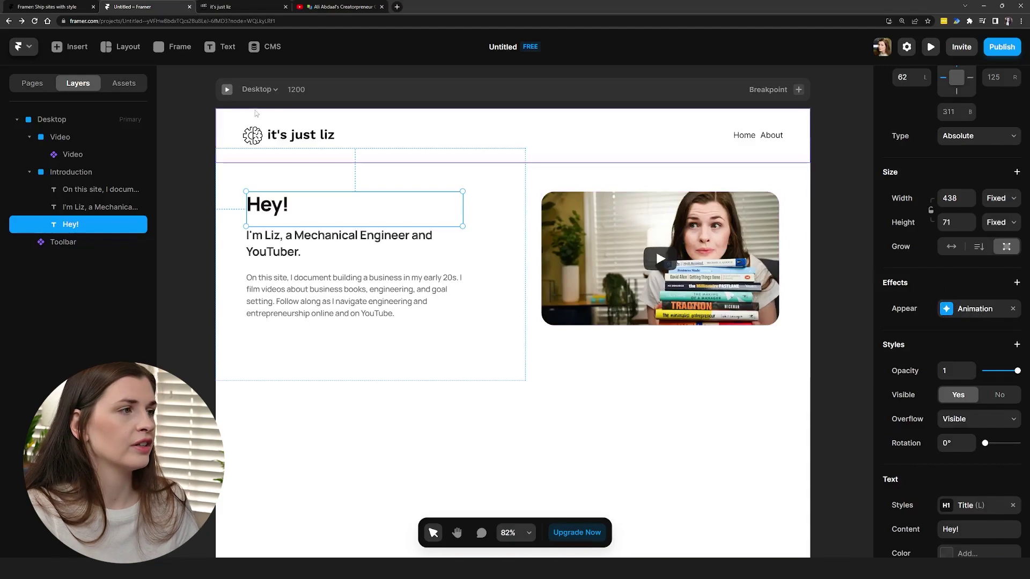
Preview the page to watch the Hey! heading scale in
left_click(227, 90)
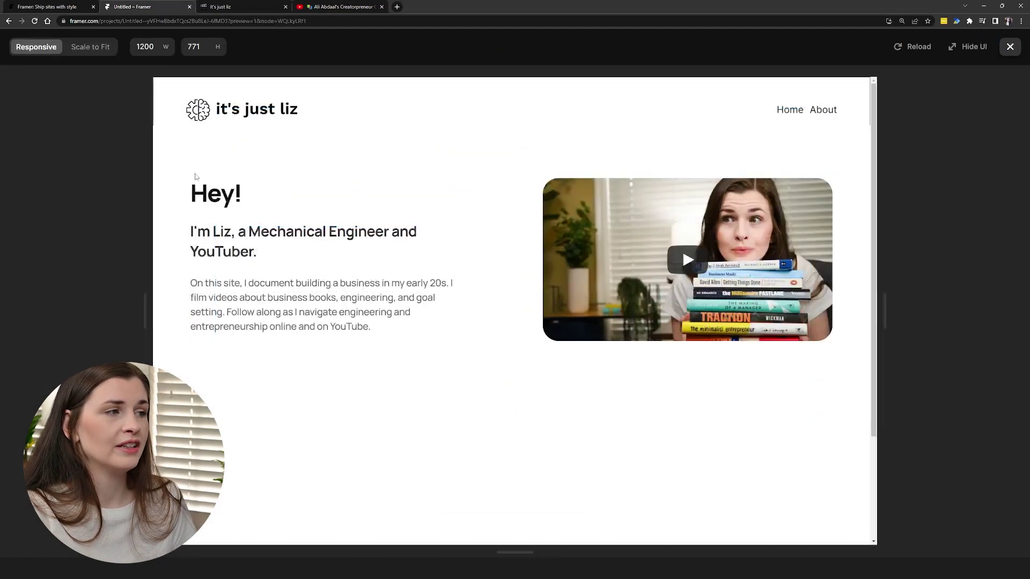
key("Escape")
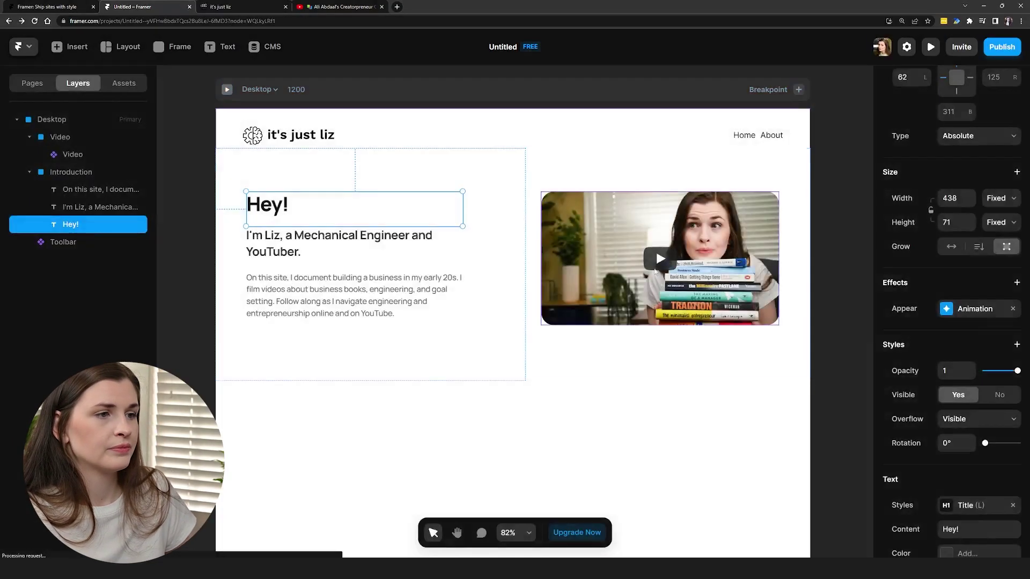
left_click(971, 309)
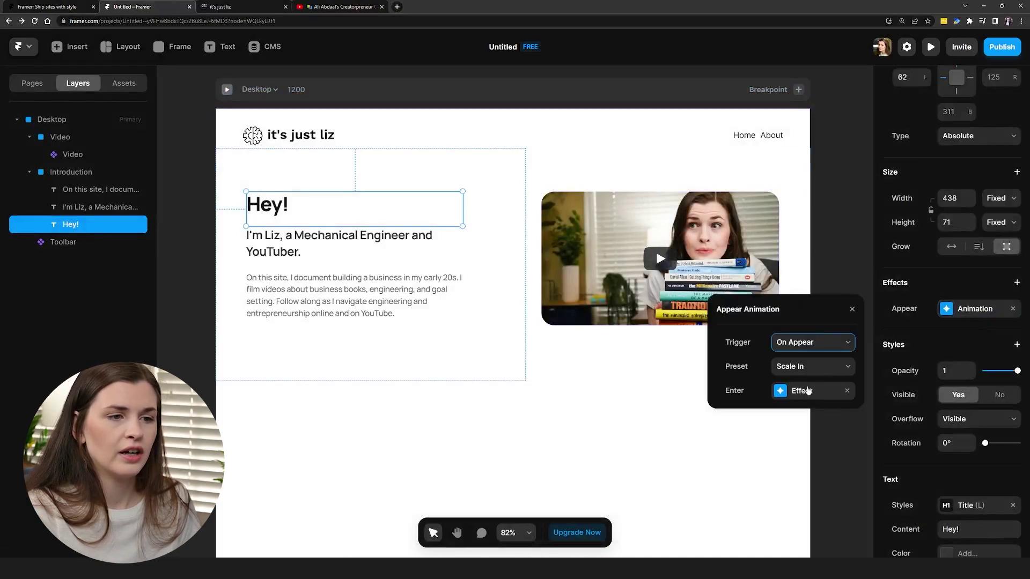
Switch the heading's enter transition from a spring to a 0.5-second Ease In Out
left_click(807, 391)
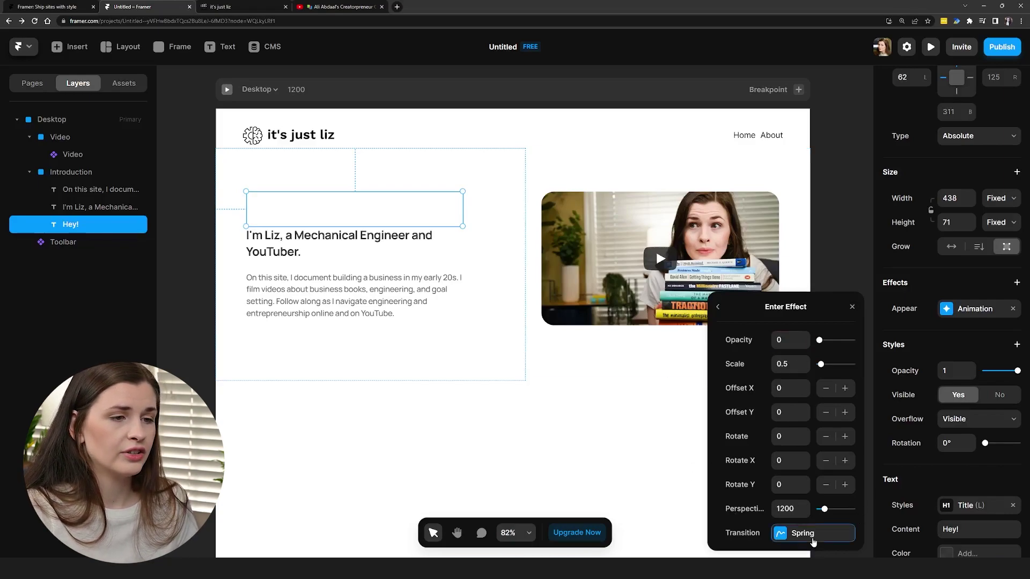
left_click(804, 532)
left_click(792, 333)
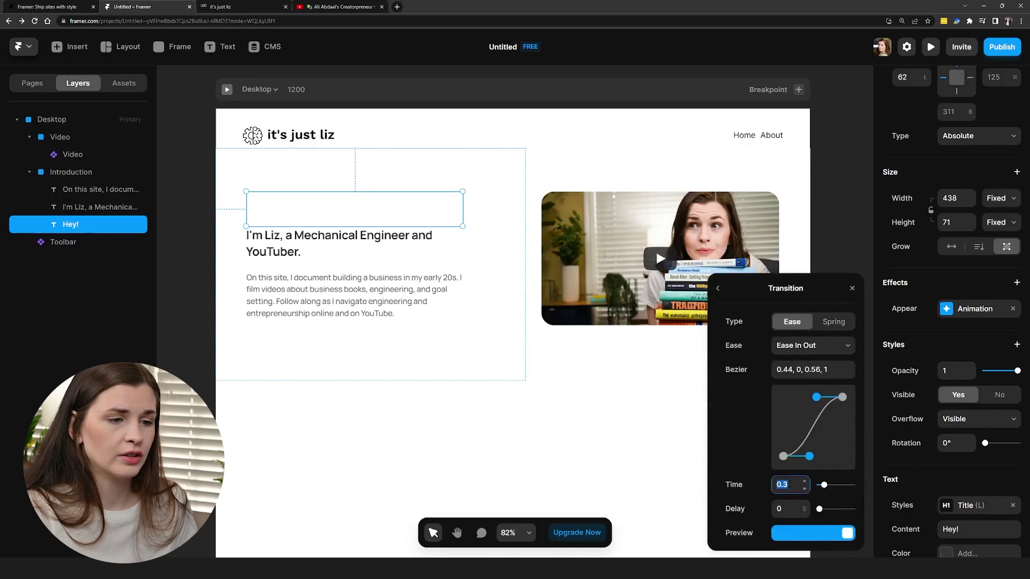
type("0.5")
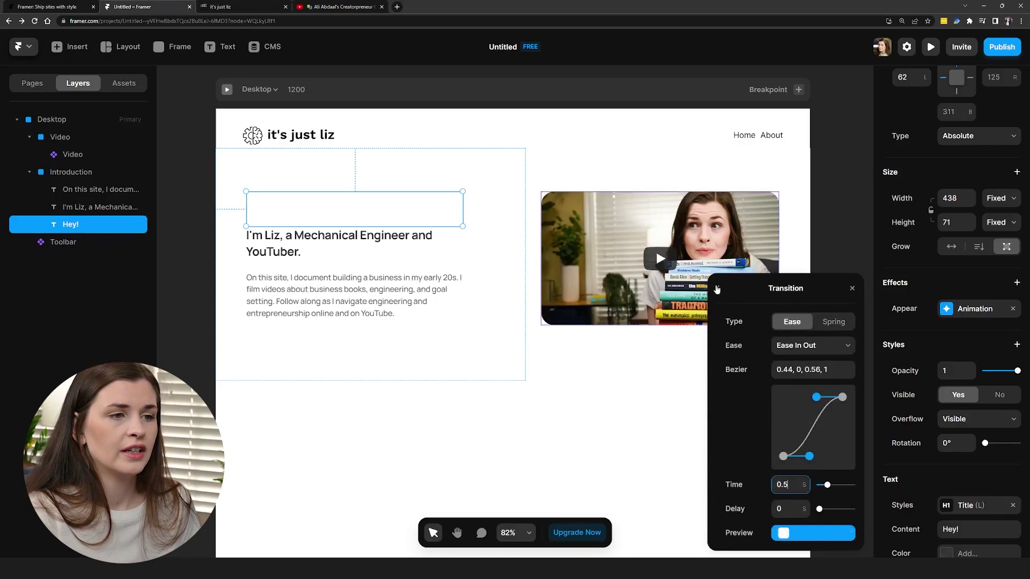
left_click(717, 288)
left_click(718, 288)
left_click(852, 290)
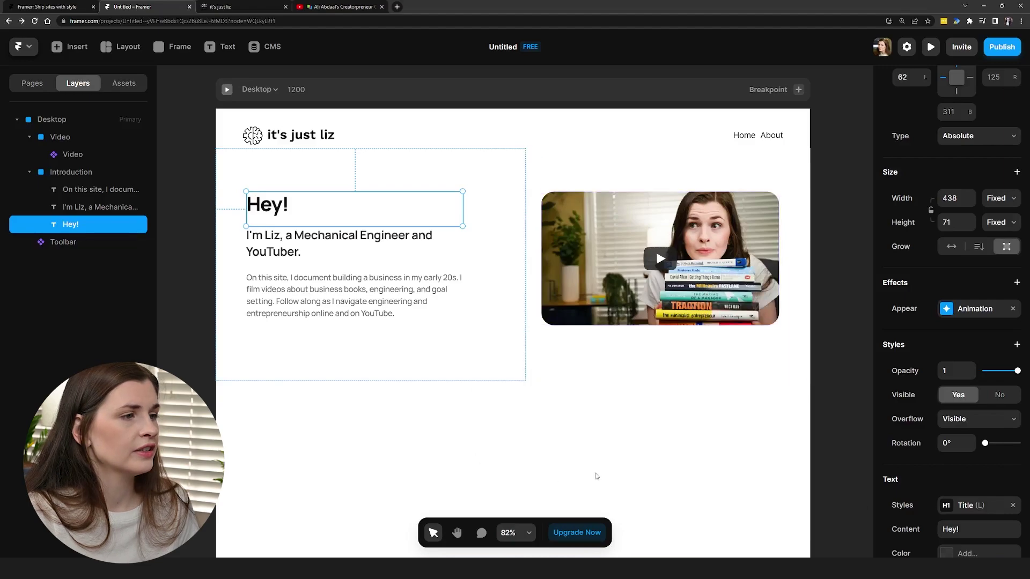
Preview the page to watch the heading's updated scale-in animation
left_click(227, 89)
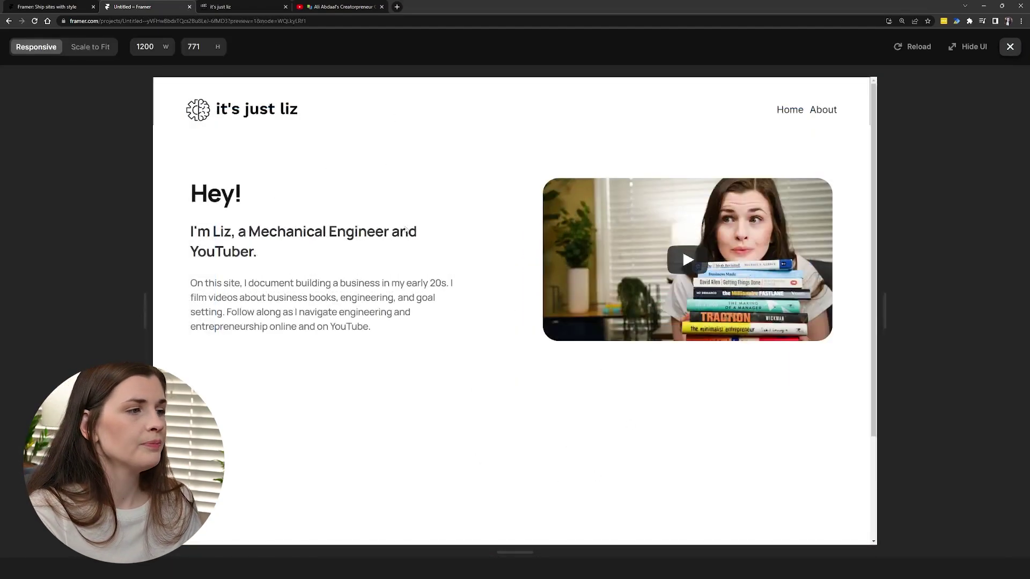
scroll(632, 379, "down", 3)
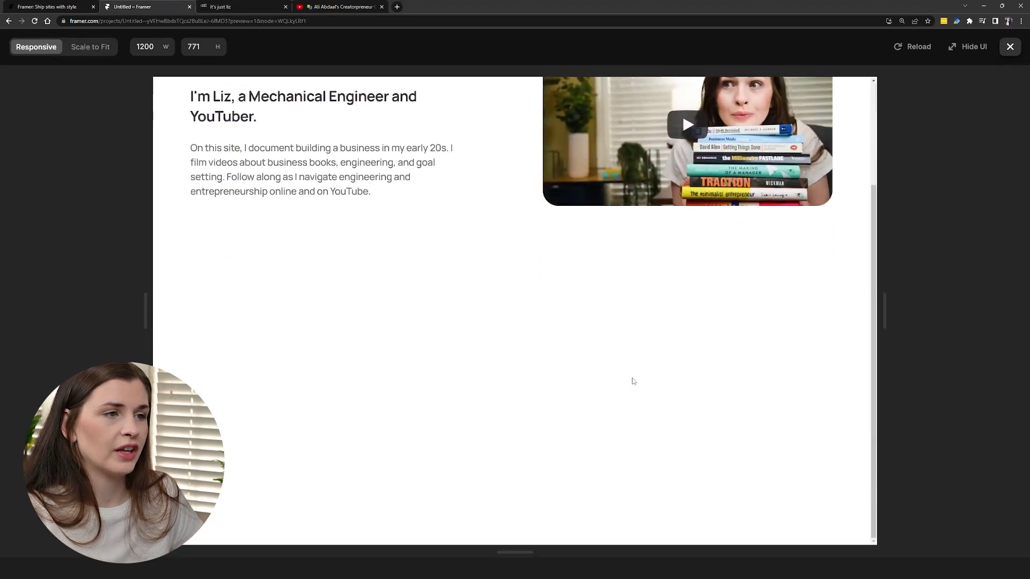
scroll(534, 248, "up", 3)
key("Escape")
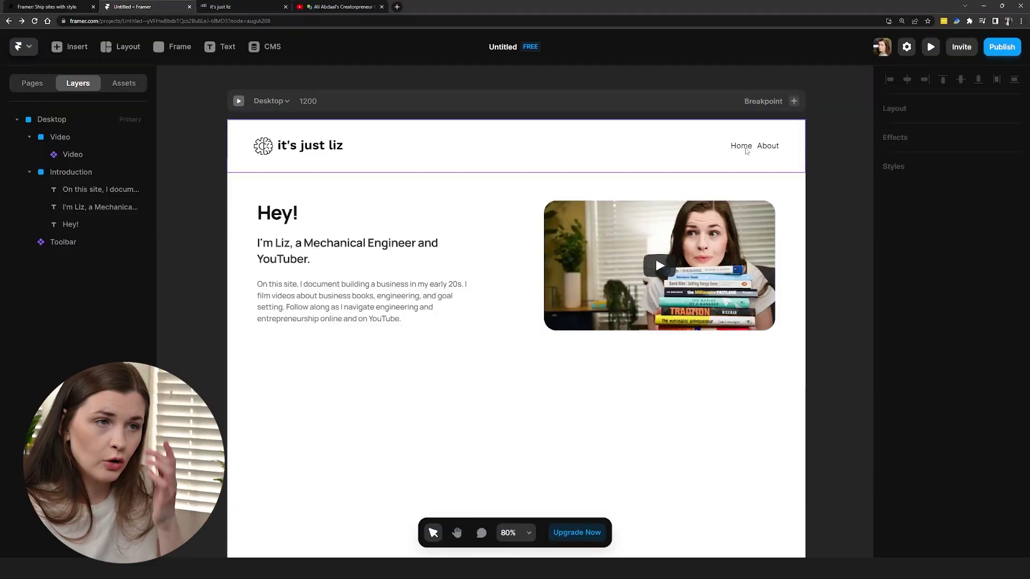
left_click(238, 102)
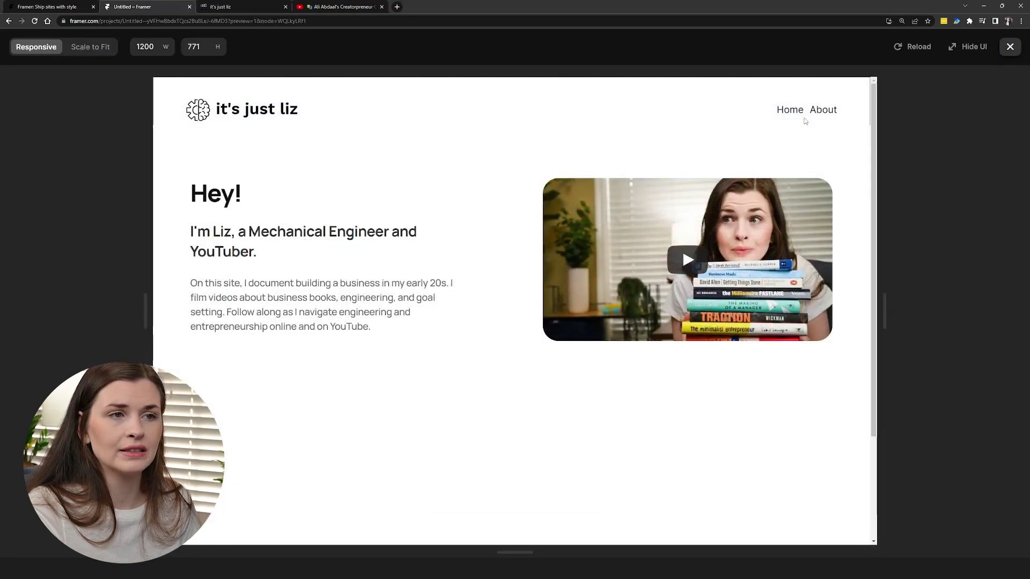
key("Escape")
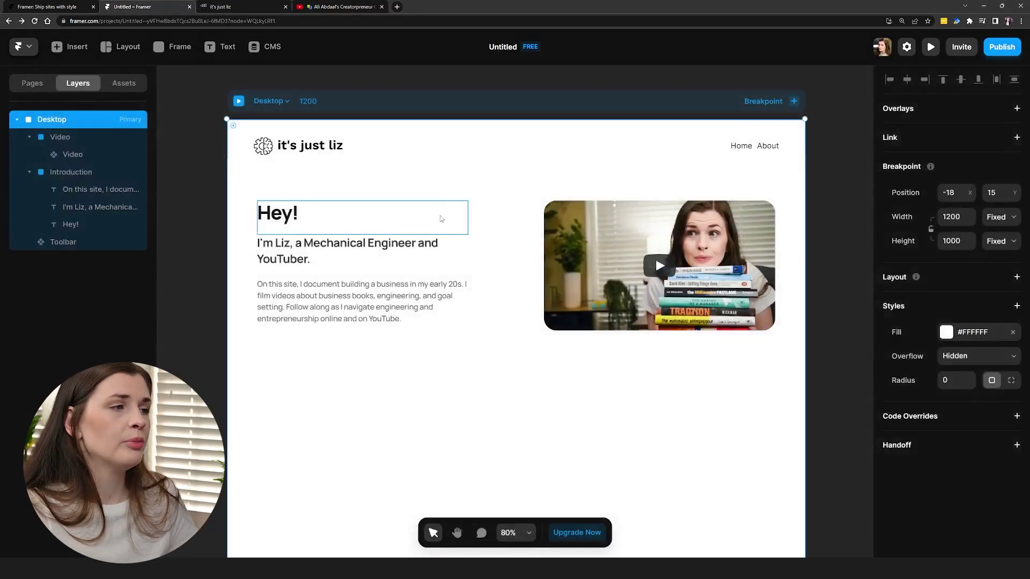
left_click(621, 153)
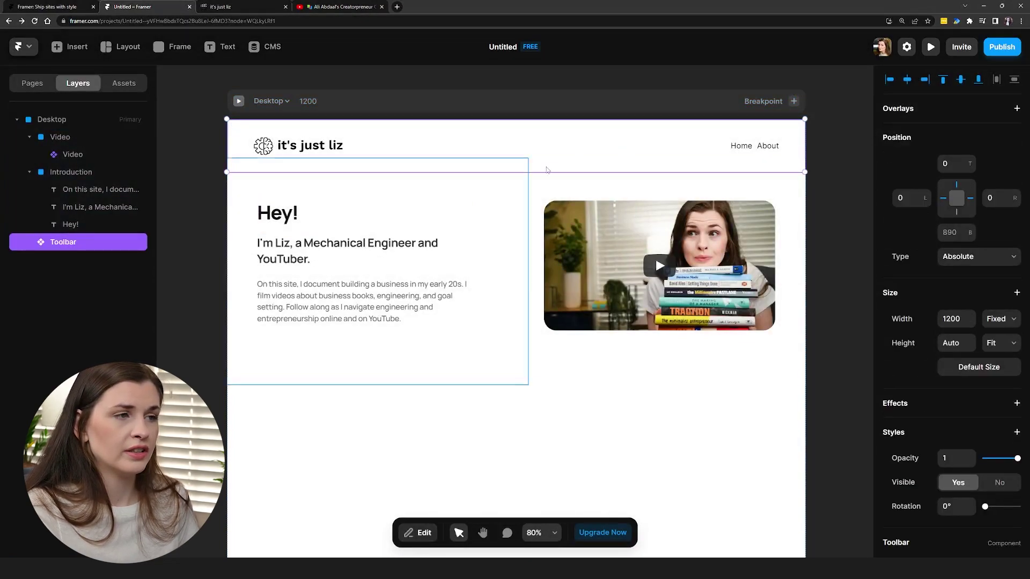
Inside the Toolbar component, link the About text to the /about page
double_click(538, 143)
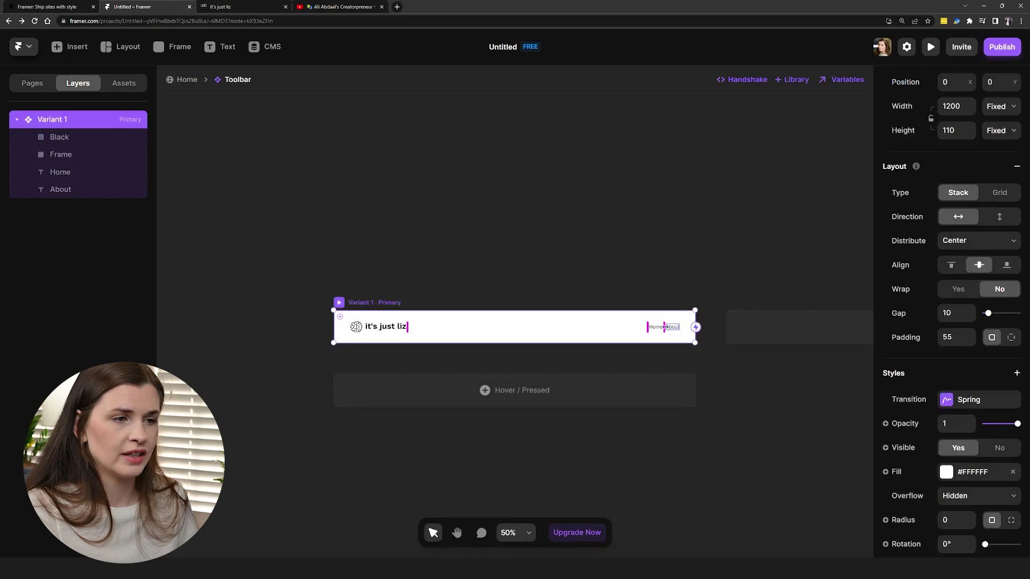
left_click(673, 330)
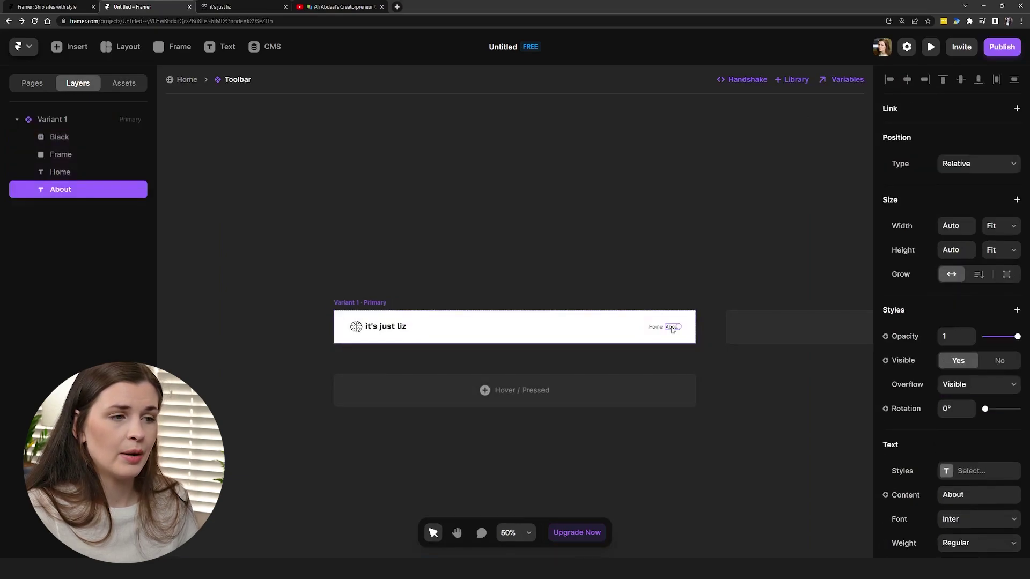
scroll(673, 329, "up", 6)
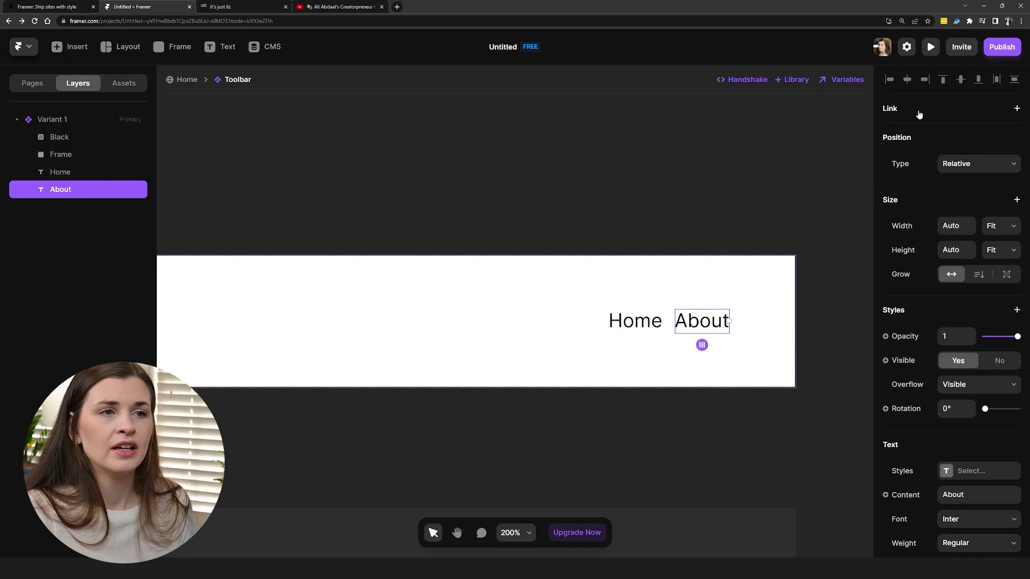
left_click(1016, 110)
left_click(971, 137)
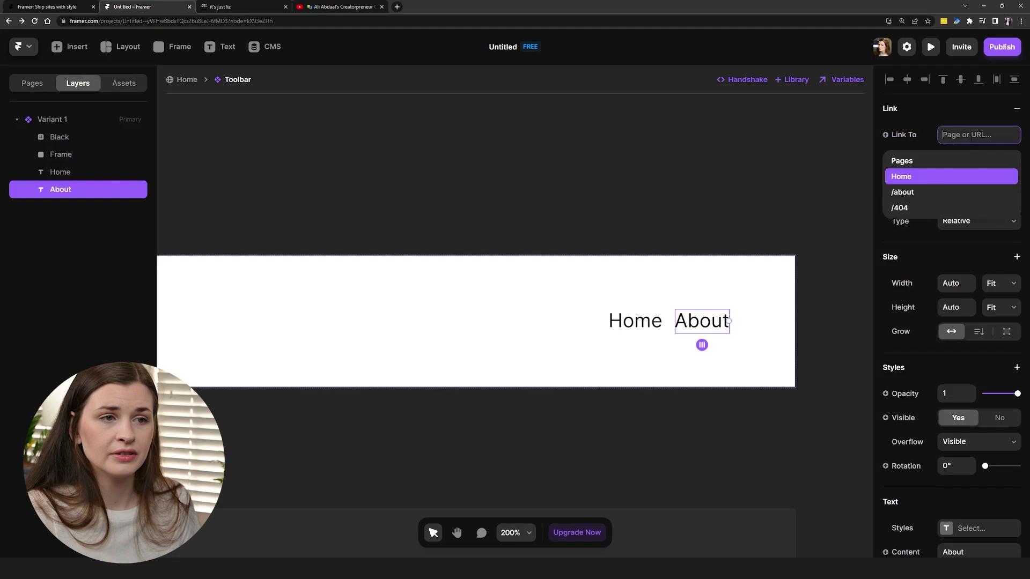
left_click(898, 194)
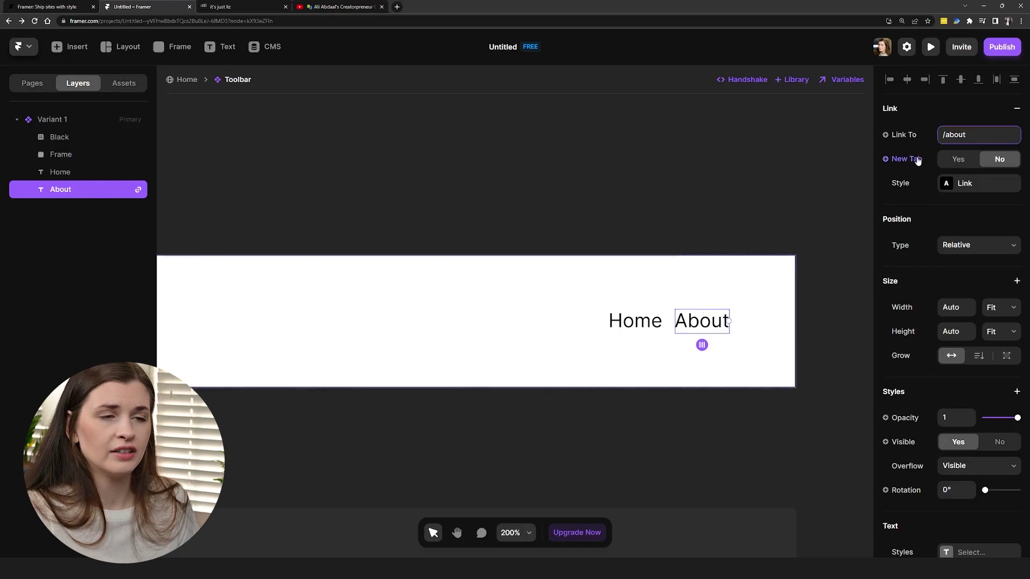
left_click(956, 186)
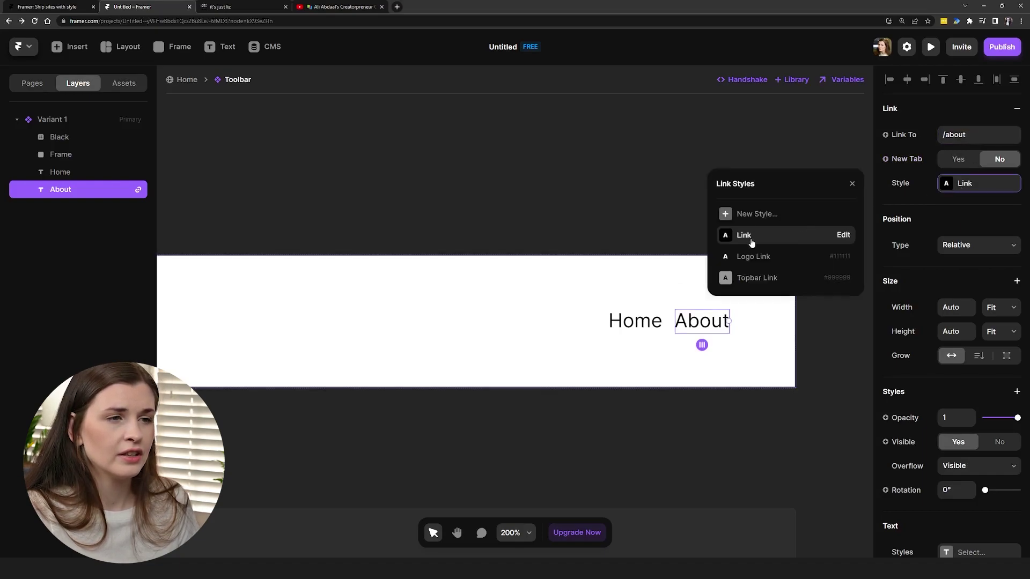
Try underline and strikethrough on the Link style, then leave links plain black #000000 without decoration
mouse_move(780, 258)
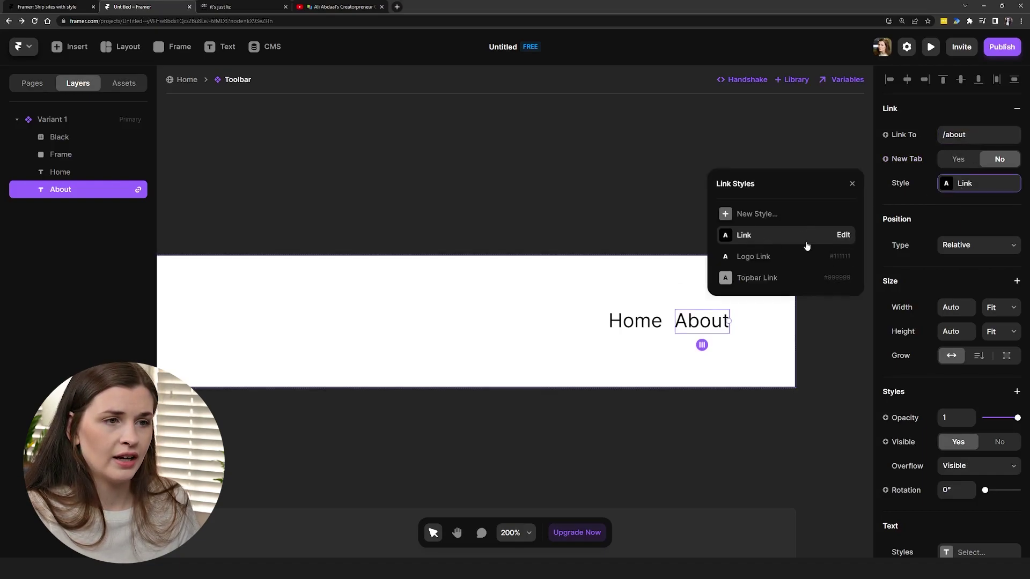
left_click(841, 235)
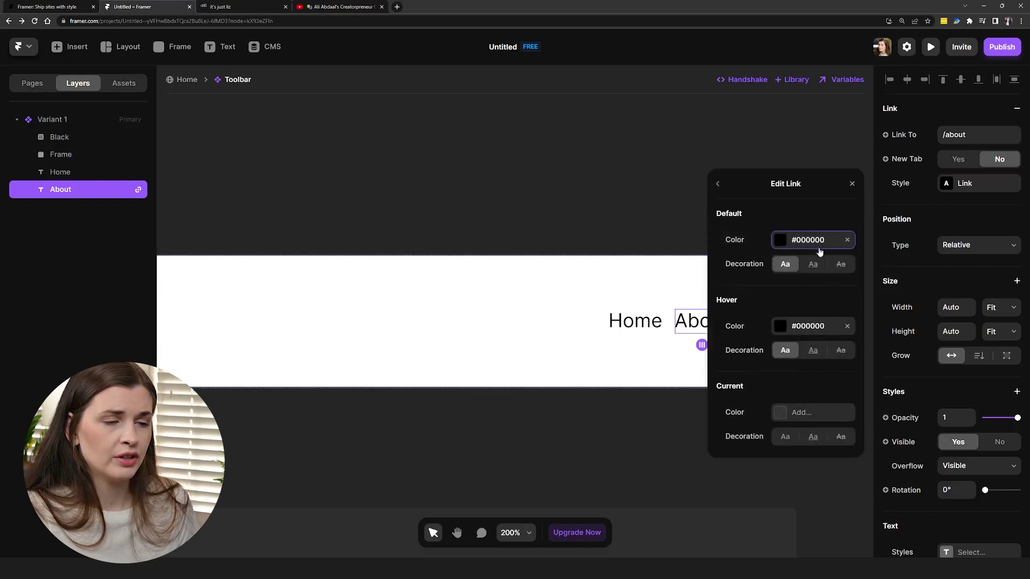
left_click(819, 269)
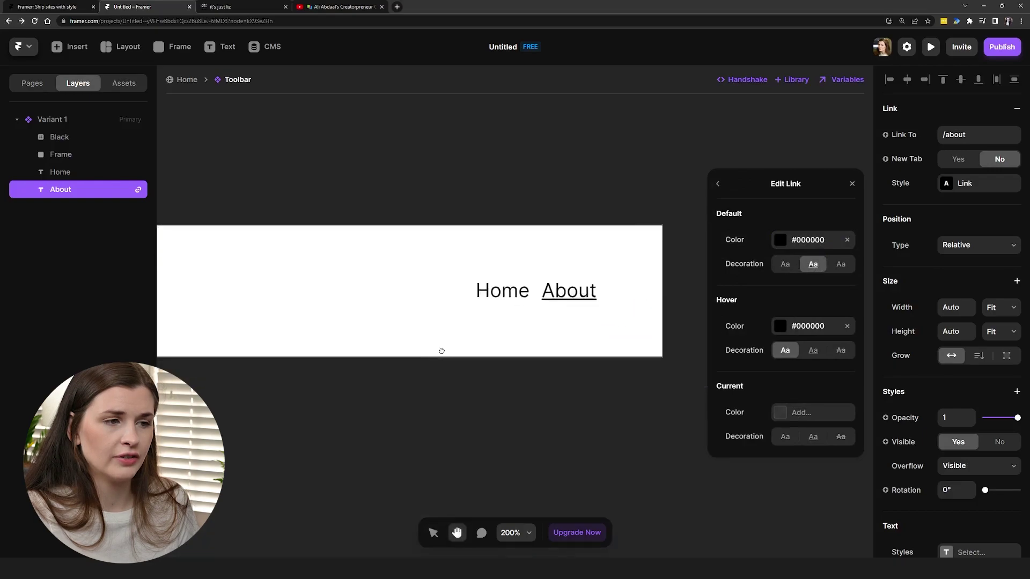
left_click(846, 266)
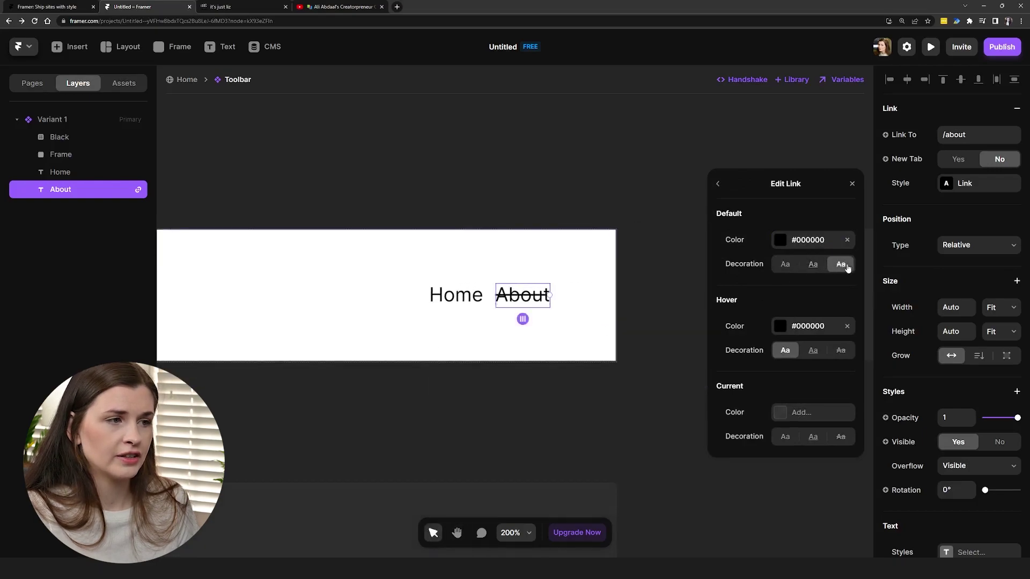
left_click(785, 266)
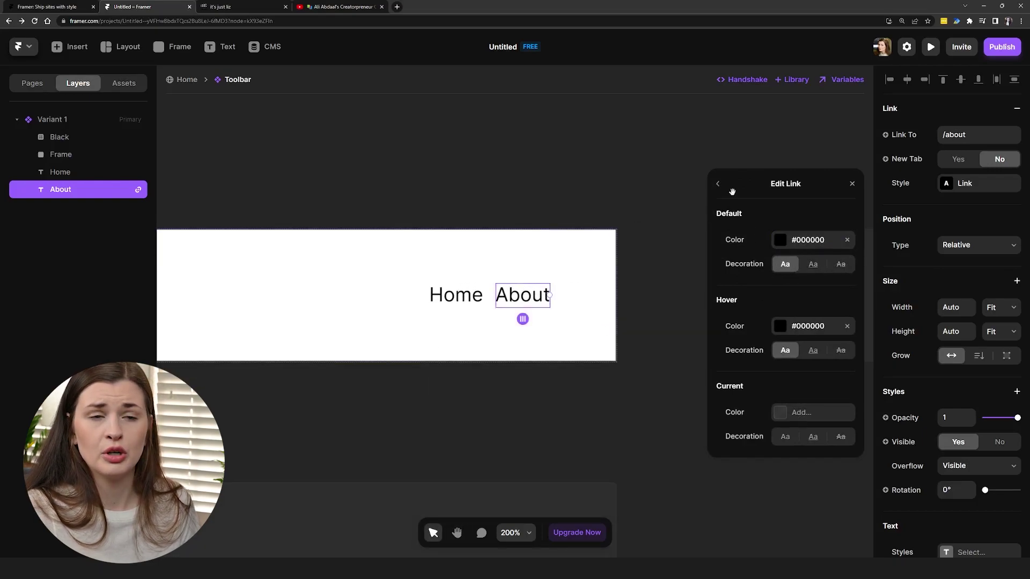
left_click(717, 184)
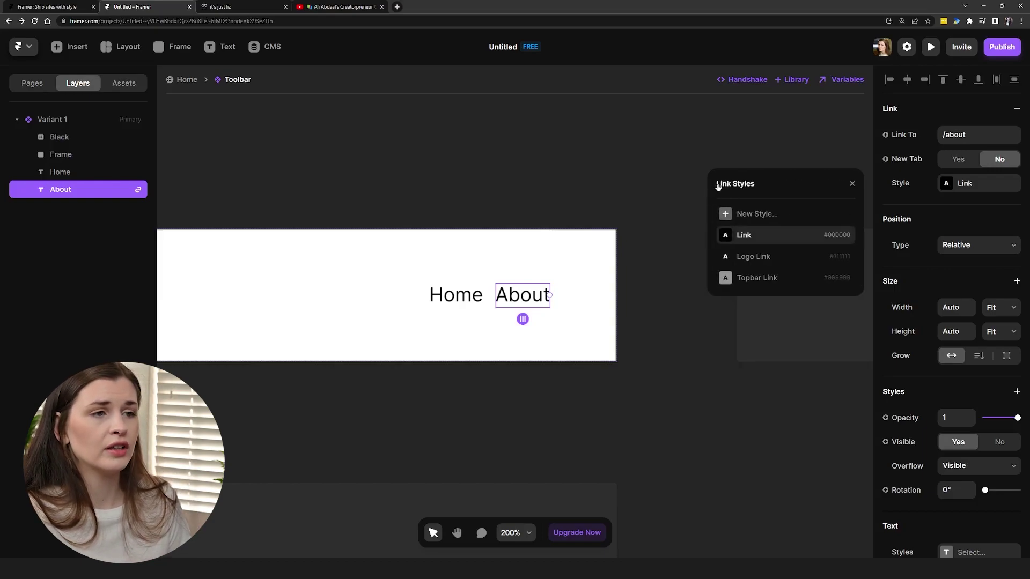
left_click(852, 183)
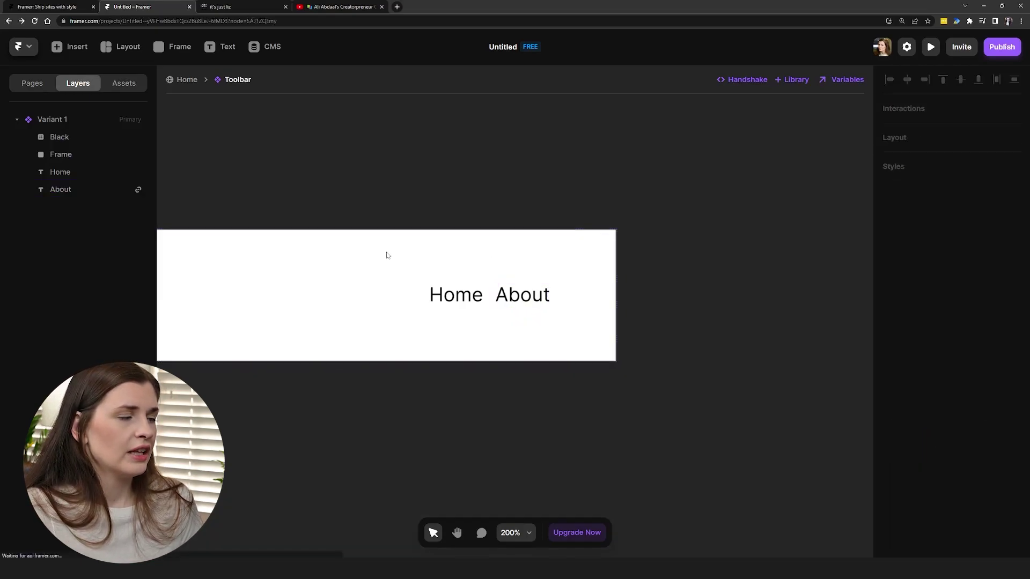
Go back to the Home page and confirm in preview that About opens the About page
key("h")
left_click_drag(234, 274, 513, 302)
scroll(373, 296, "down", 5)
scroll(524, 298, "up", 2)
key("v")
left_click(187, 80)
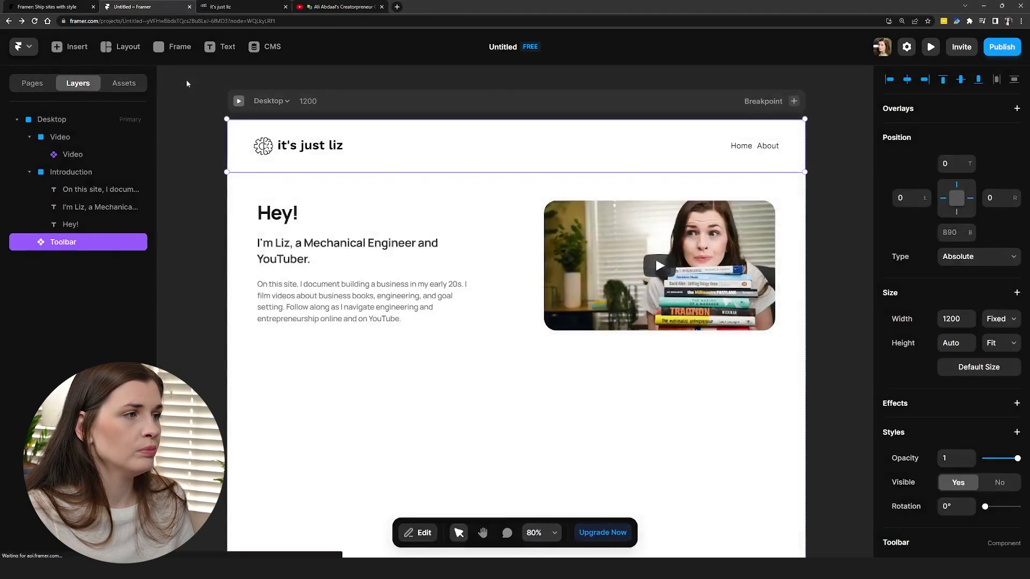
left_click(238, 101)
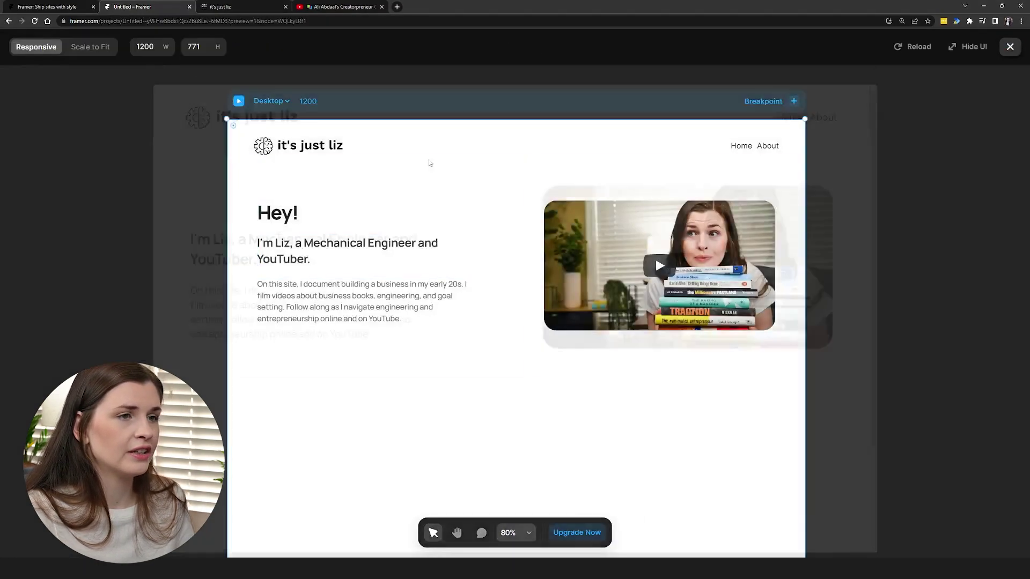
left_click(824, 110)
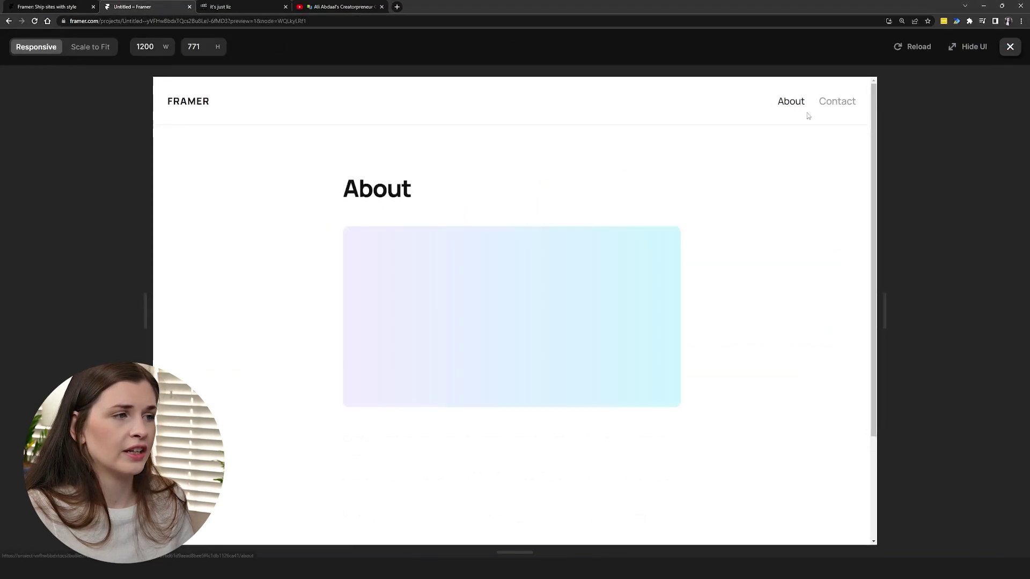
key("Escape")
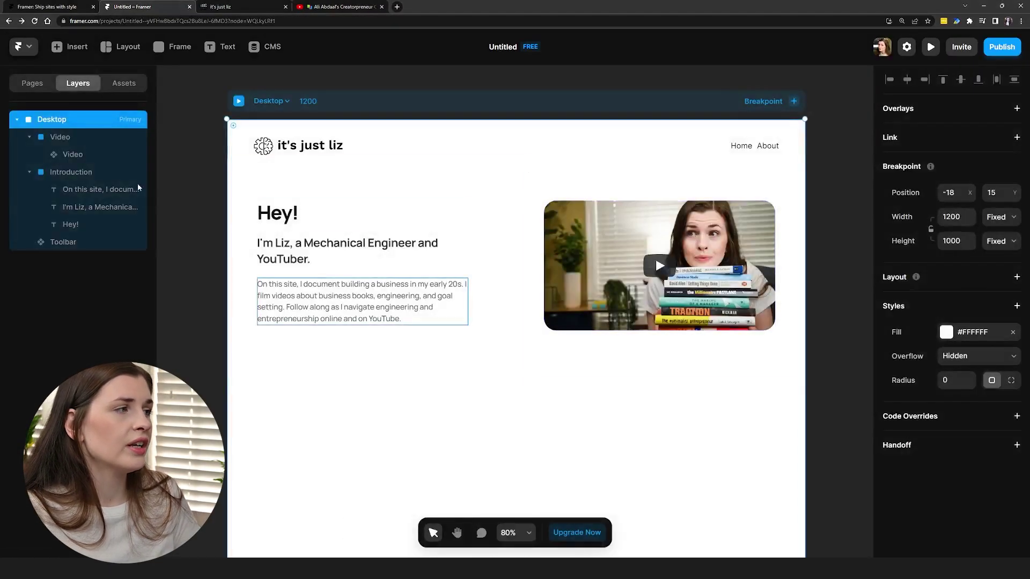
Look through the site's /about and /404 pages, then return to Home
left_click(43, 88)
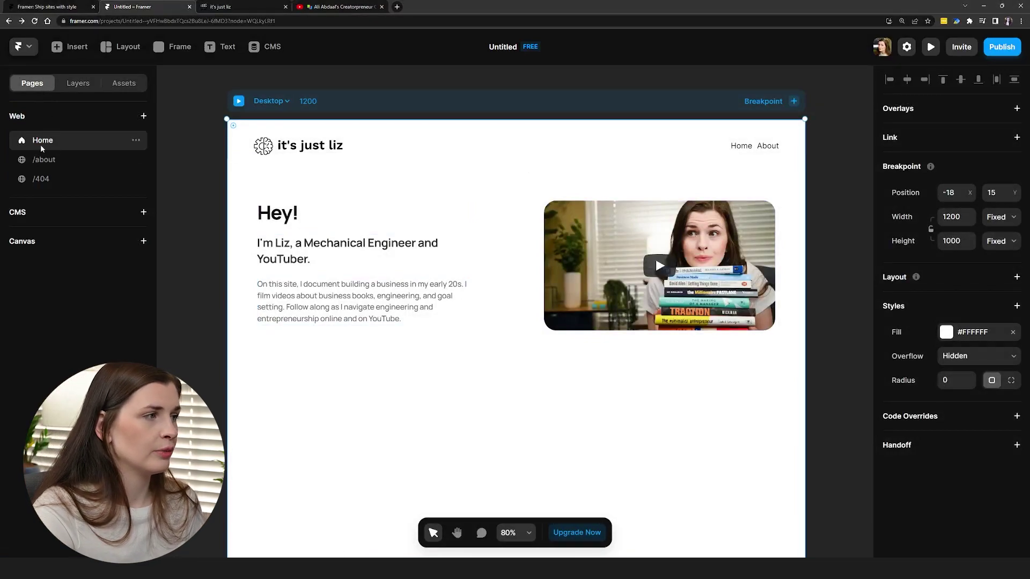
left_click(47, 162)
left_click(42, 182)
left_click(53, 161)
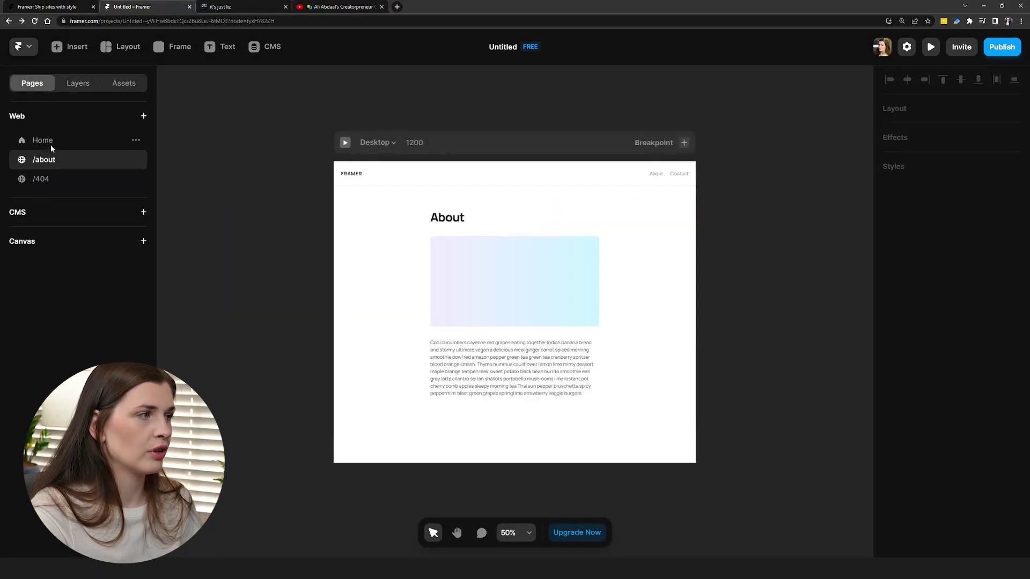
left_click(52, 143)
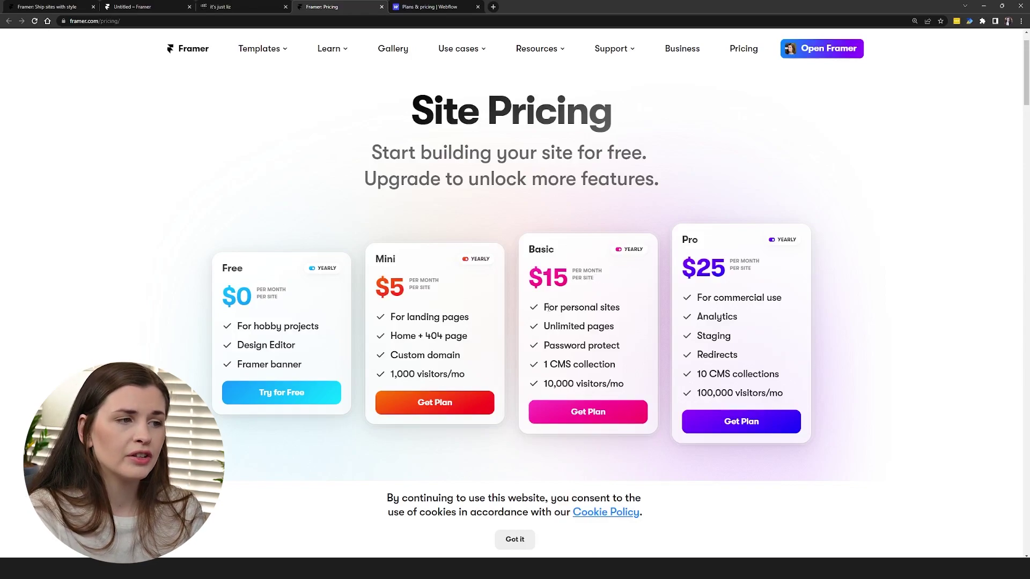
Highlight Basic's personal sites, Unlimited pages, Password protect and 10,000 visitors/mo, plus Pro's 100,000 visitors/mo
left_click_drag(548, 308, 638, 305)
left_click_drag(552, 326, 615, 326)
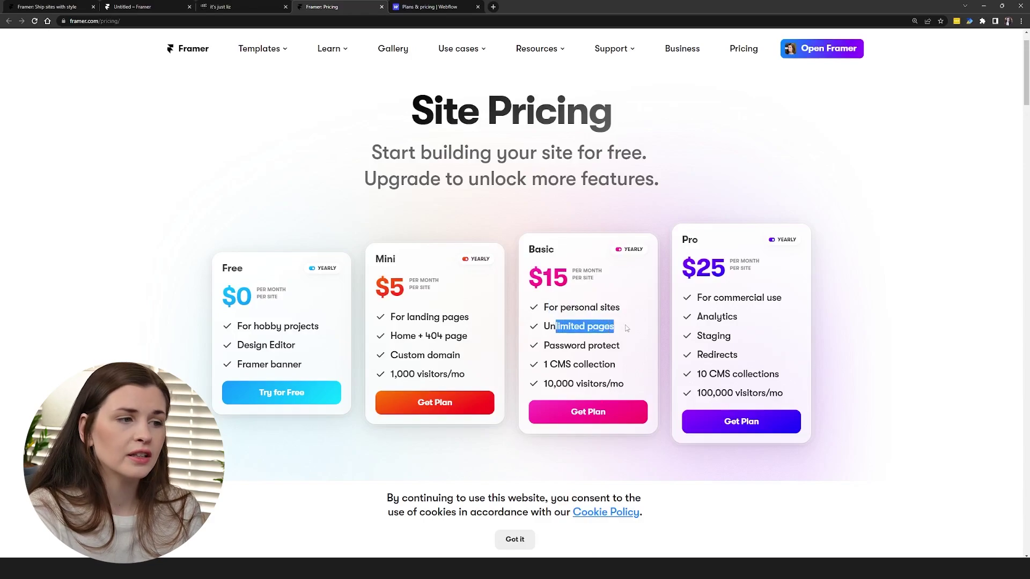
left_click_drag(549, 346, 621, 346)
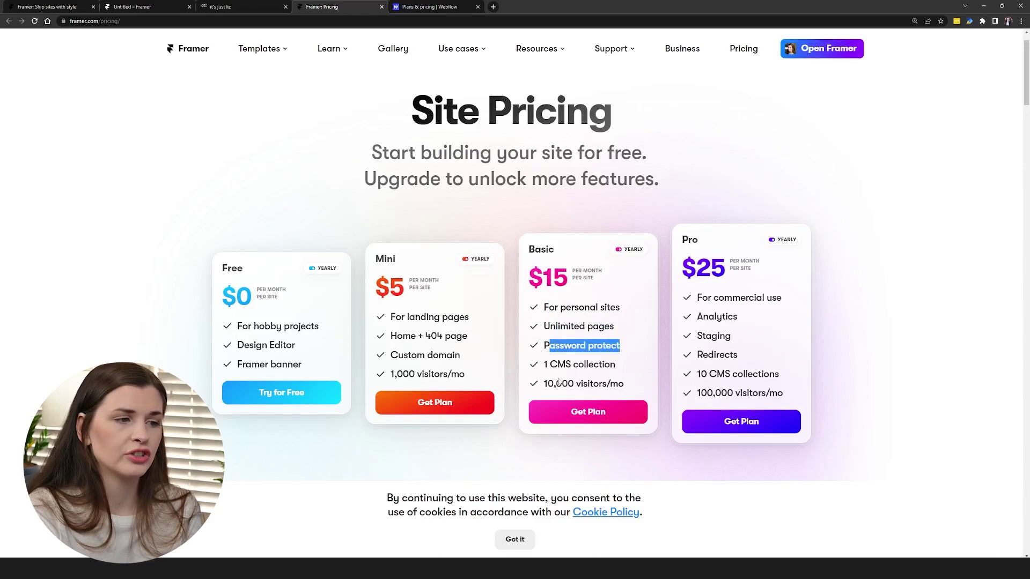
left_click_drag(548, 384, 661, 394)
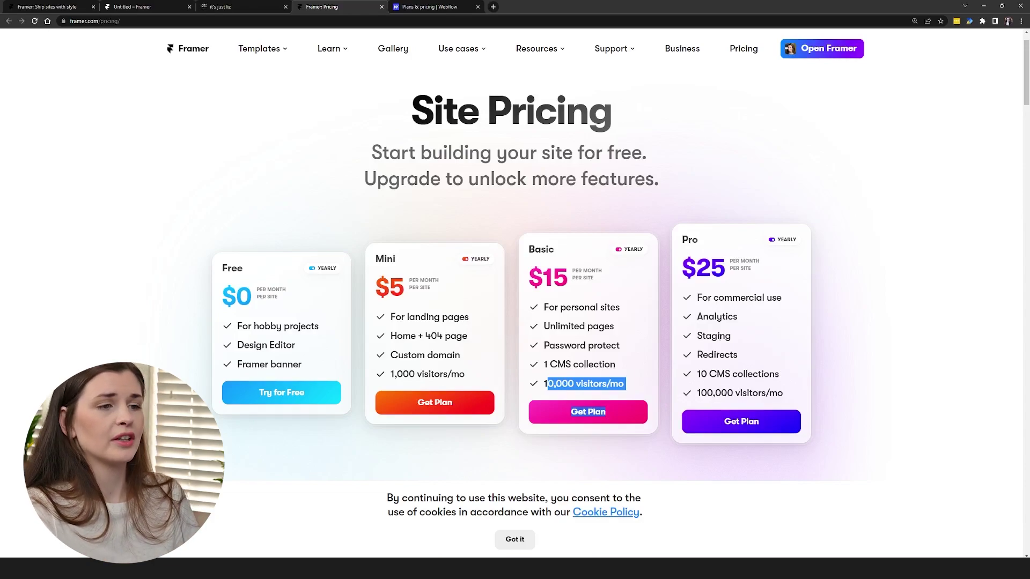
left_click_drag(721, 393, 740, 394)
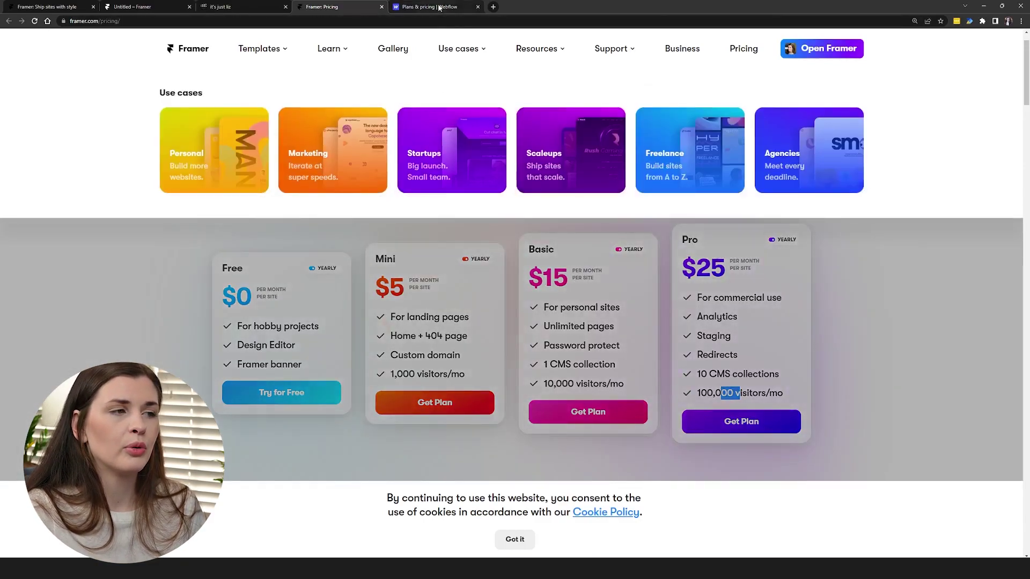
left_click(432, 7)
scroll(536, 193, "down", 5)
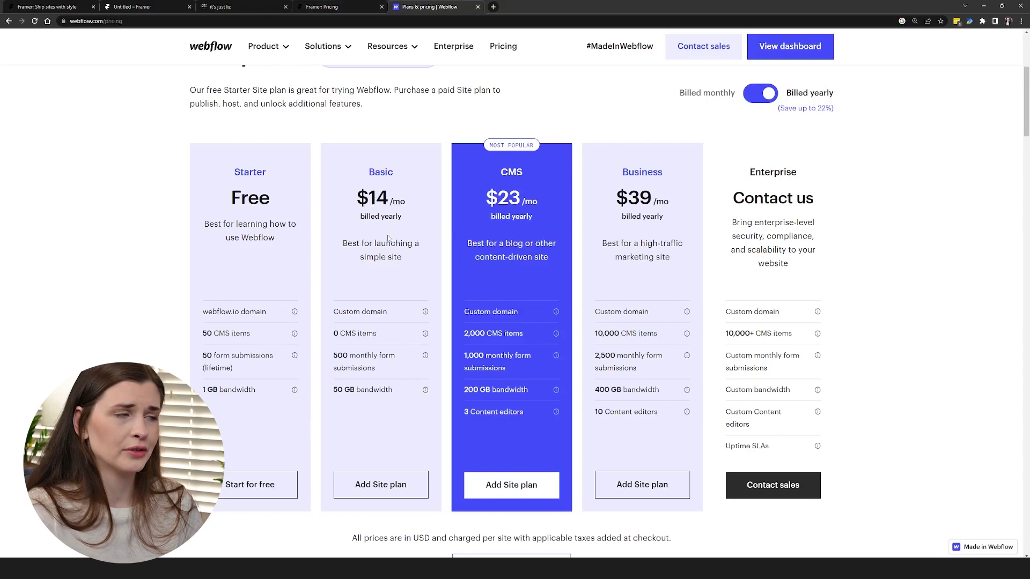
Compare Webflow's plans, then go back via Framer's pricing page to the editor
left_click(342, 6)
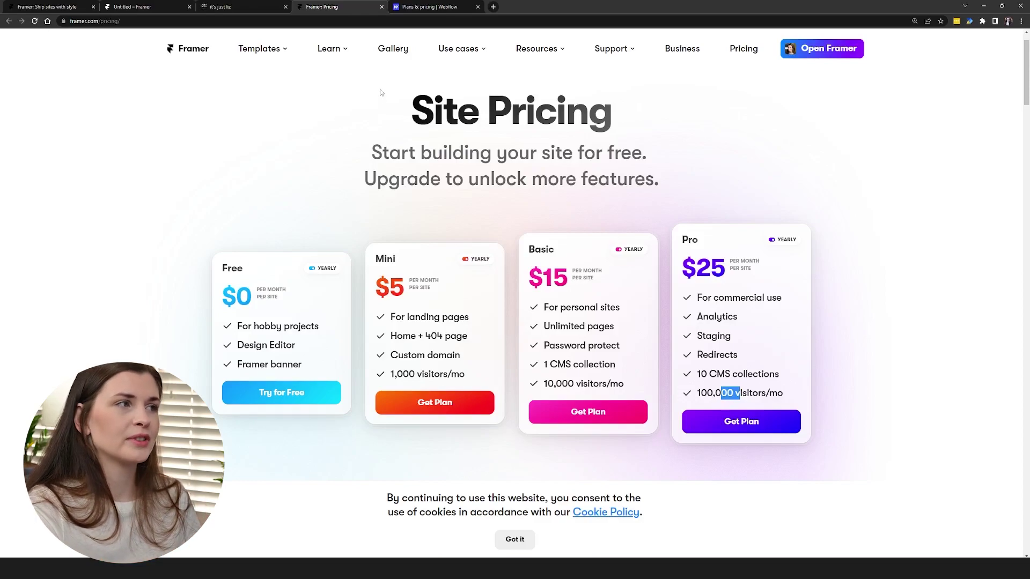
left_click(135, 7)
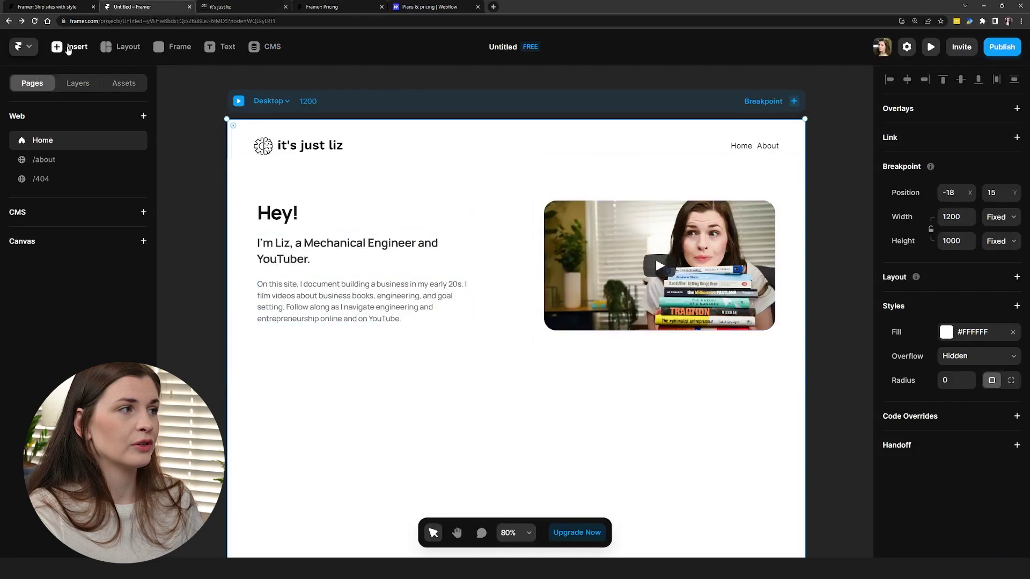
Show the Insert panel's Icons category, with sets like Feather, Material, Phosphor and Hero
left_click(70, 47)
mouse_move(81, 338)
mouse_move(67, 373)
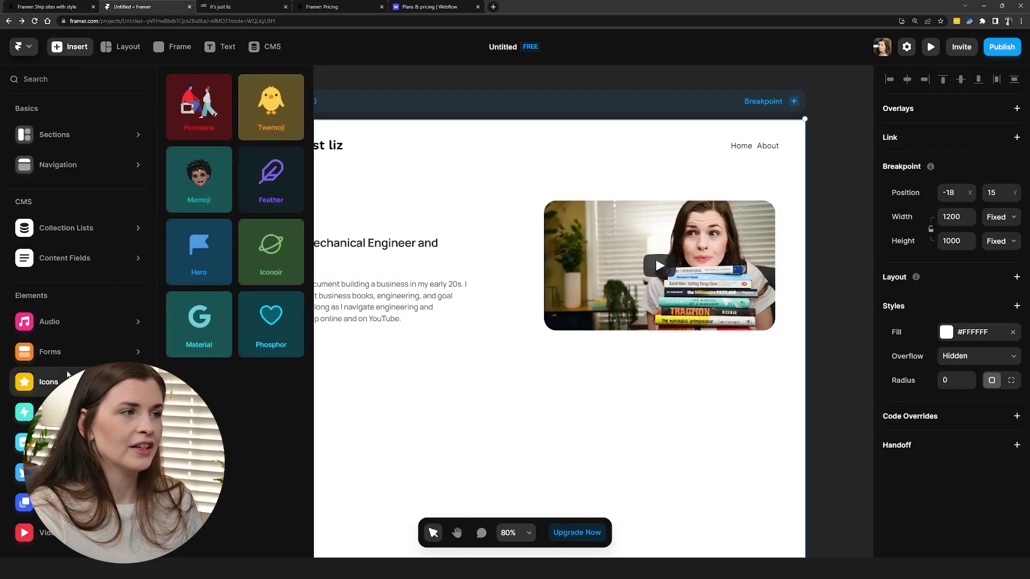